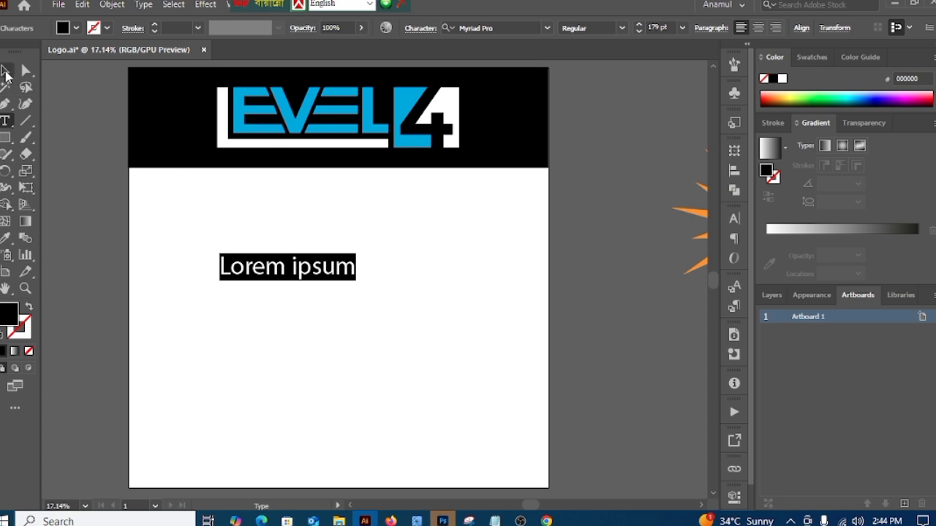
# Step: Replace the placeholder text with "LEVEL 4" and enlarge it to about 389 pt
pyautogui.press('Escape')
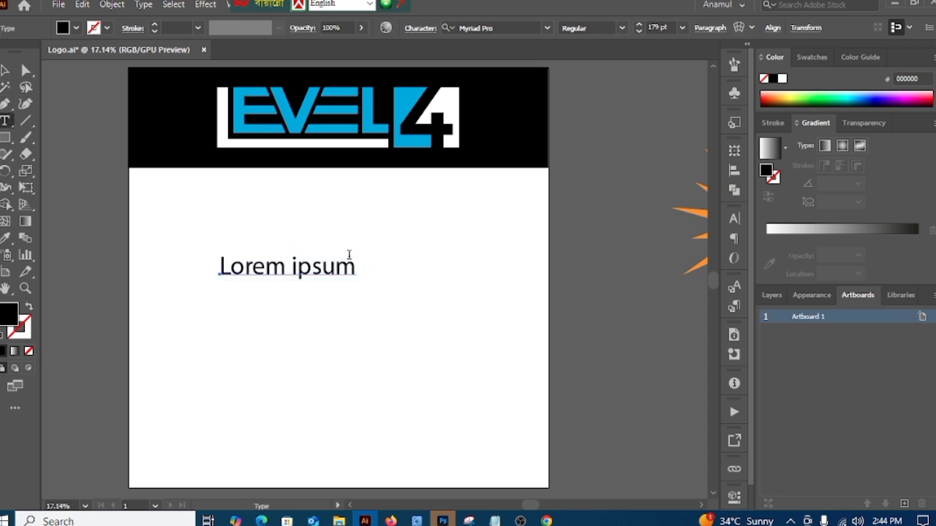
pyautogui.click(353, 269)
pyautogui.press('BackSpace')
pyautogui.press('BackSpace')
pyautogui.press('BackSpace')
pyautogui.press('BackSpace')
pyautogui.press('BackSpace')
pyautogui.press('BackSpace')
pyautogui.press('BackSpace')
pyautogui.press('BackSpace')
pyautogui.press('BackSpace')
pyautogui.press('BackSpace')
pyautogui.press('BackSpace')
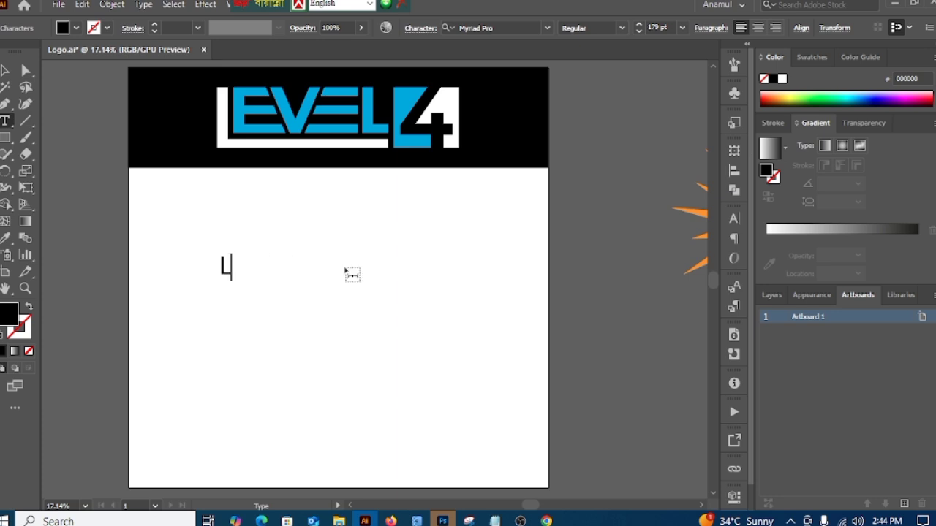
pyautogui.write('LEVE')
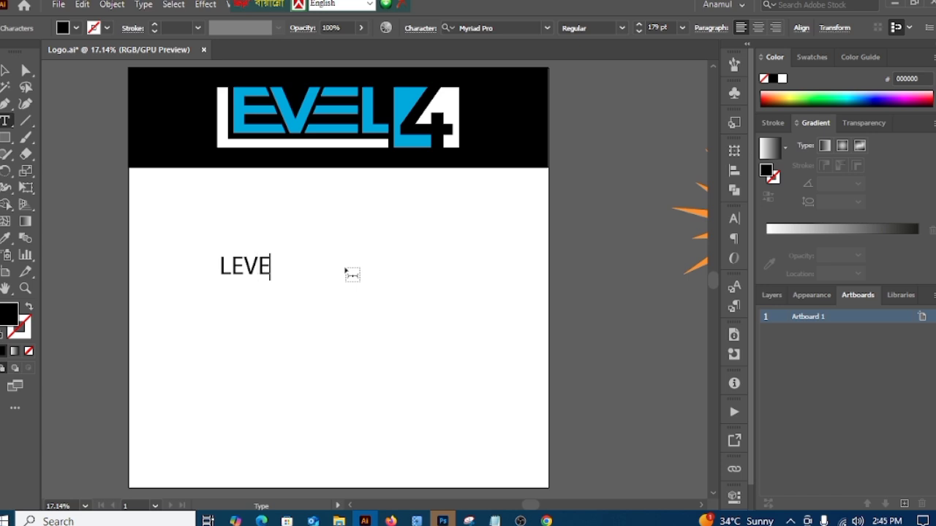
pyautogui.write('L 4')
pyautogui.click(4, 69)
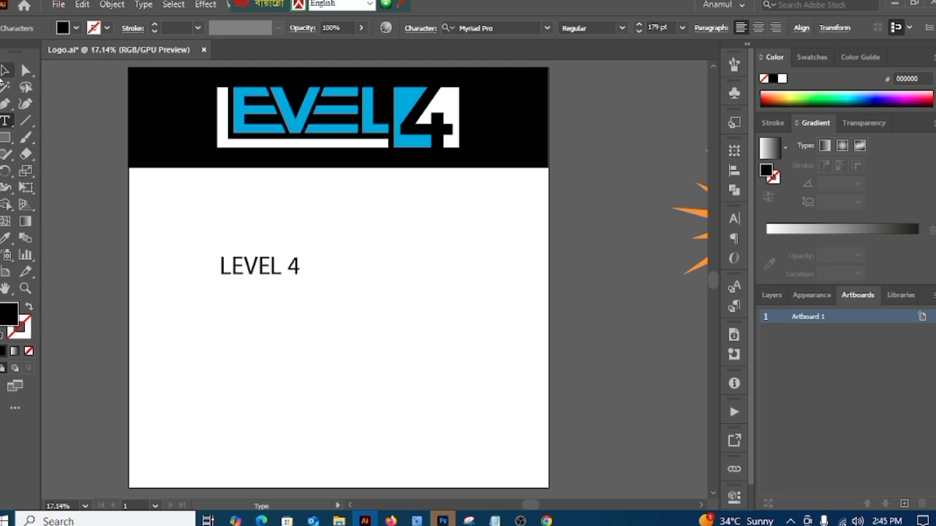
pyautogui.moveTo(301, 267); pyautogui.dragTo(373, 268)
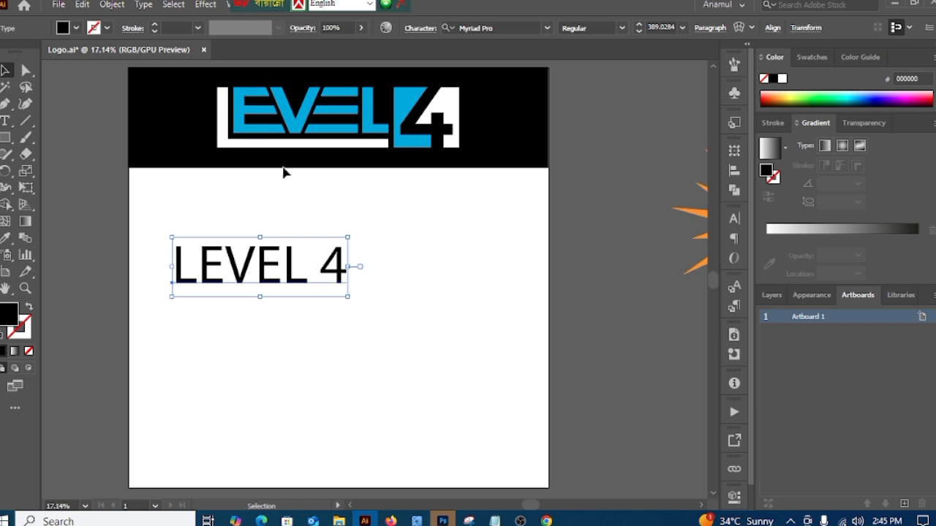
# Step: Set the LEVEL 4 text in the Montserrat font with the Bold style
pyautogui.click(546, 27)
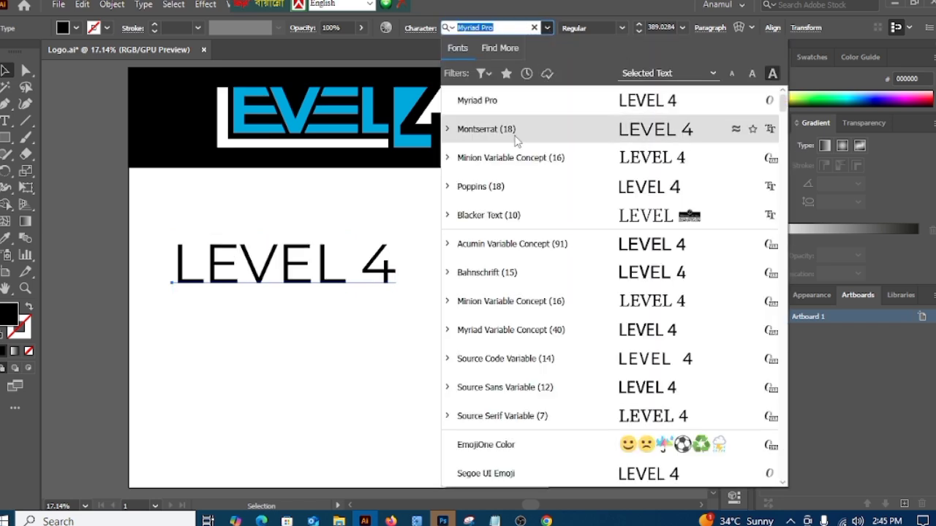
pyautogui.click(515, 136)
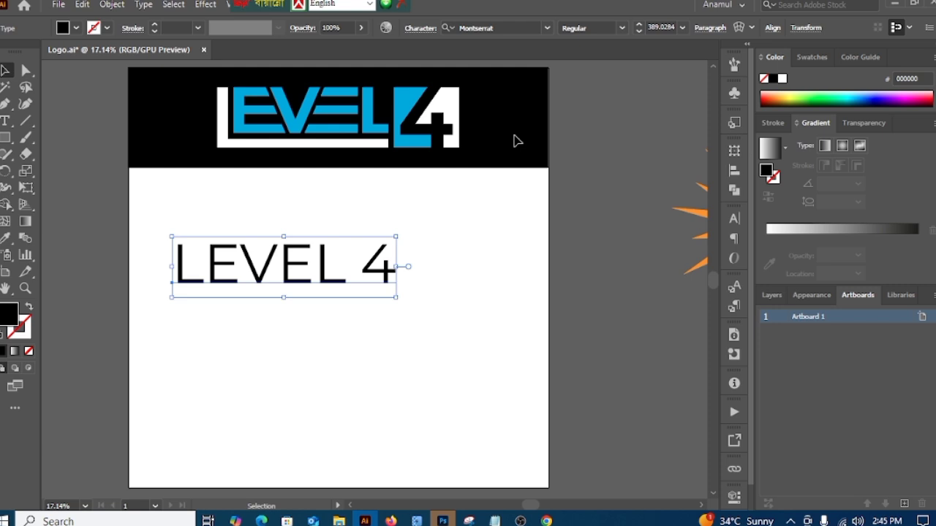
pyautogui.click(622, 29)
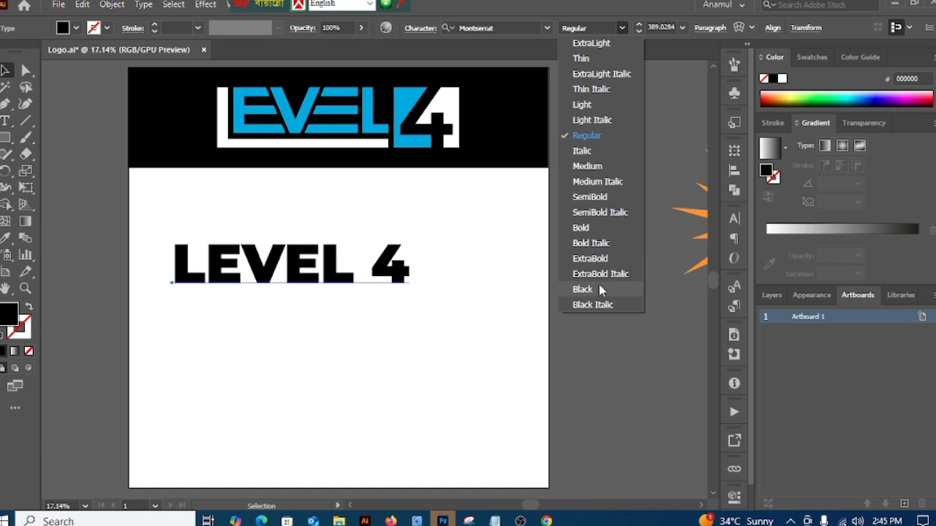
pyautogui.click(582, 228)
pyautogui.click(470, 333)
# Step: Place a spare copy of the LEVEL 4 text above the artboard, keeping the original in place
pyautogui.moveTo(462, 307); pyautogui.dragTo(466, 355)
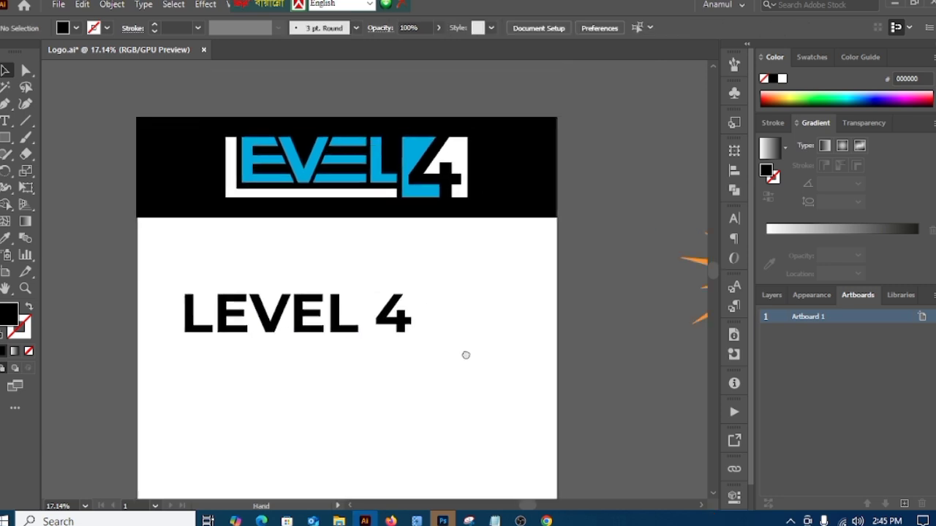
pyautogui.moveTo(437, 309); pyautogui.dragTo(437, 341)
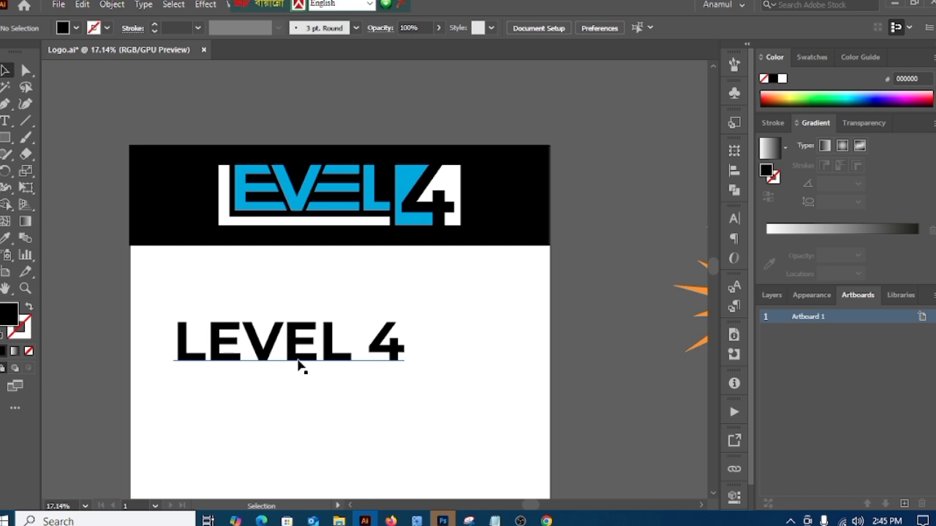
pyautogui.moveTo(300, 364); pyautogui.dragTo(325, 125)
pyautogui.moveTo(339, 300); pyautogui.dragTo(310, 236)
# Step: Convert the LEVEL 4 text on the white area of the artboard to outlines
pyautogui.click(275, 283)
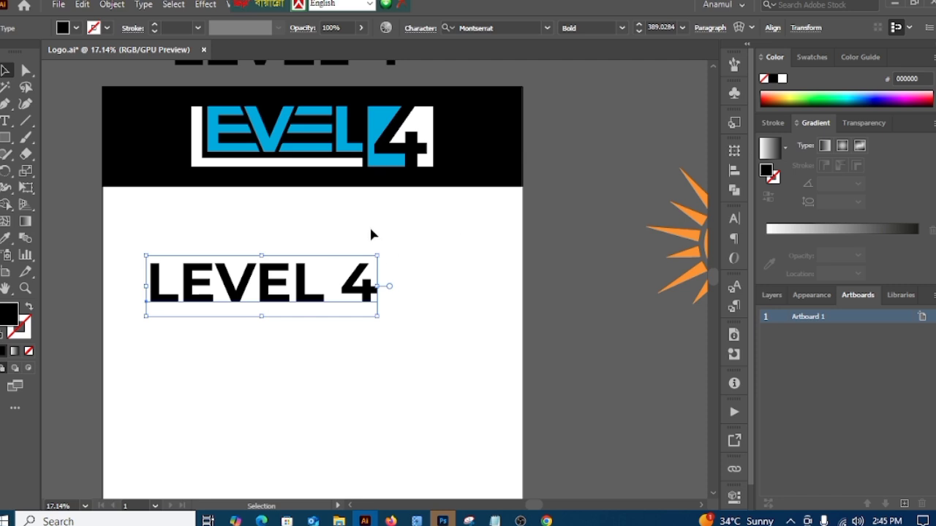
pyautogui.rightClick(424, 231)
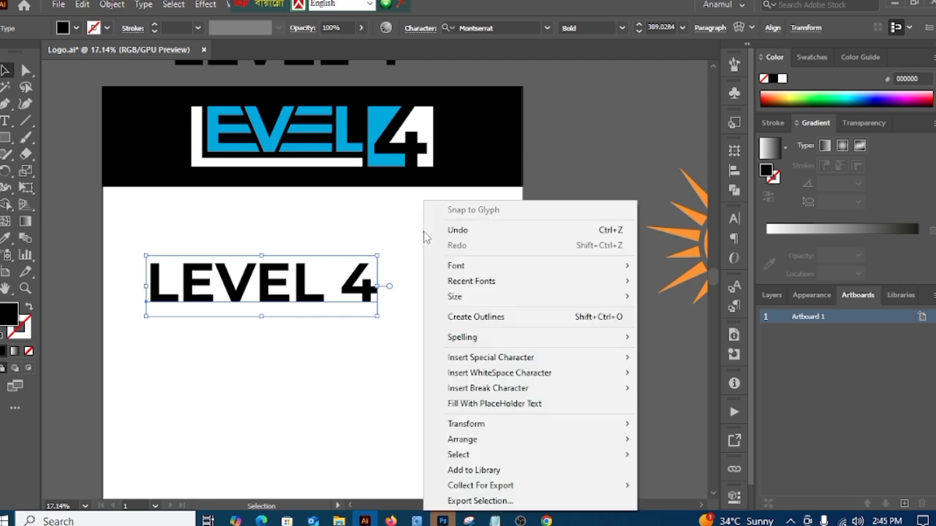
pyautogui.click(491, 317)
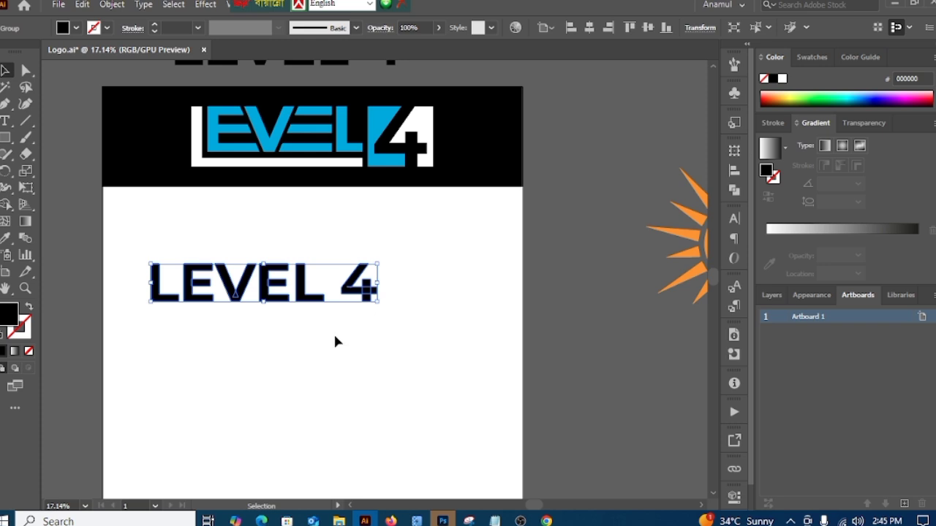
# Step: Merge the overlapping shapes inside the outlined LEVEL 4 letters with the Pathfinder Unite operation
pyautogui.scroll(5, 204, 303)
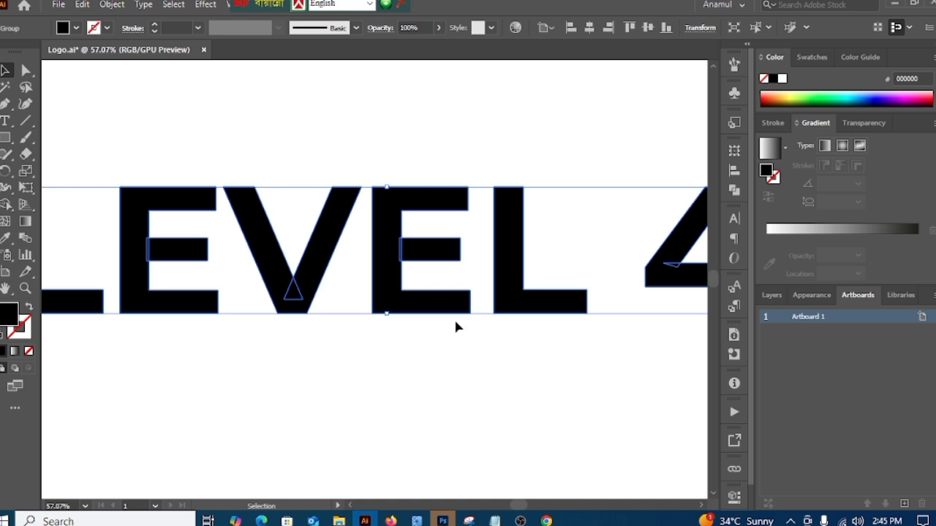
pyautogui.press('a')
pyautogui.scroll(-5, 434, 361)
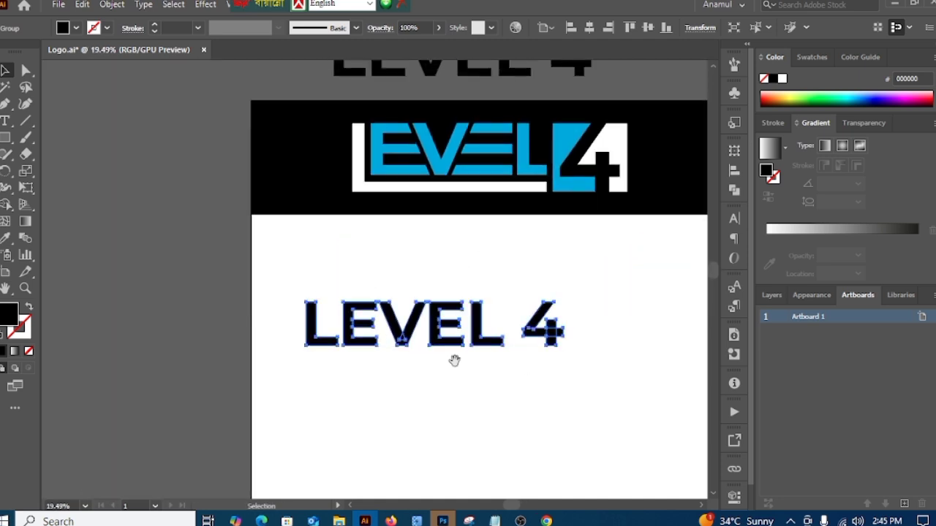
pyautogui.moveTo(456, 359); pyautogui.dragTo(358, 341)
pyautogui.press('v')
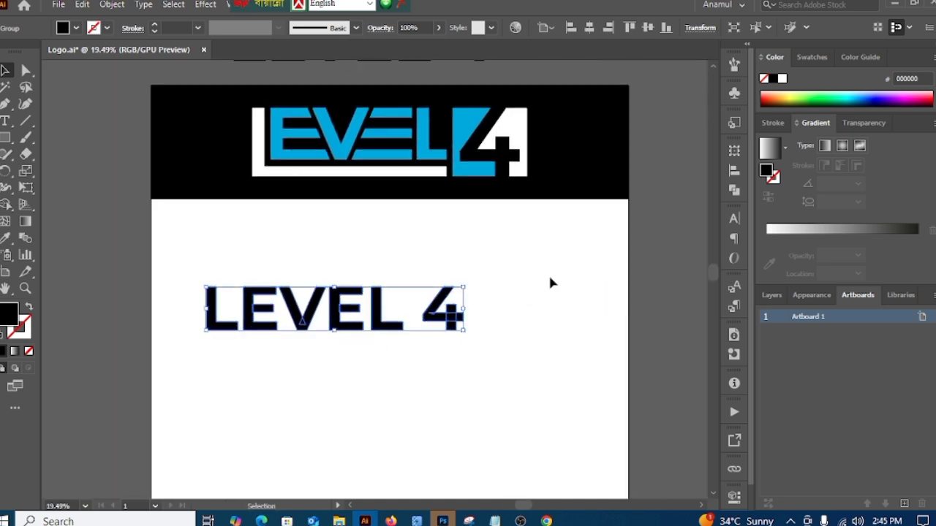
pyautogui.click(734, 192)
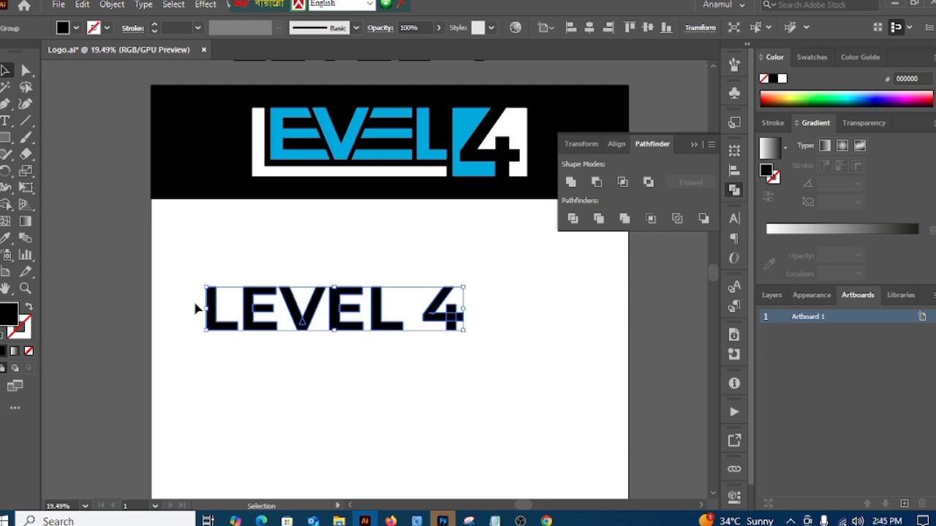
pyautogui.click(571, 183)
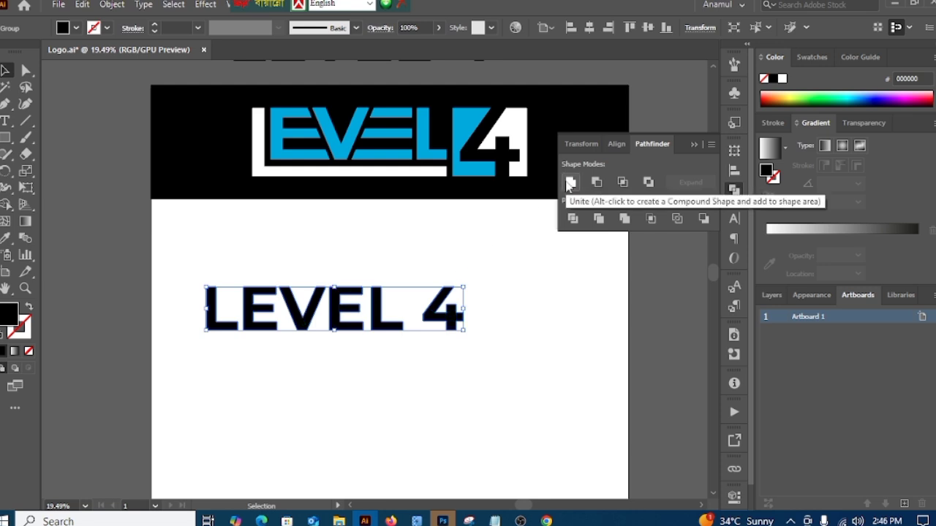
pyautogui.click(517, 275)
pyautogui.click(694, 145)
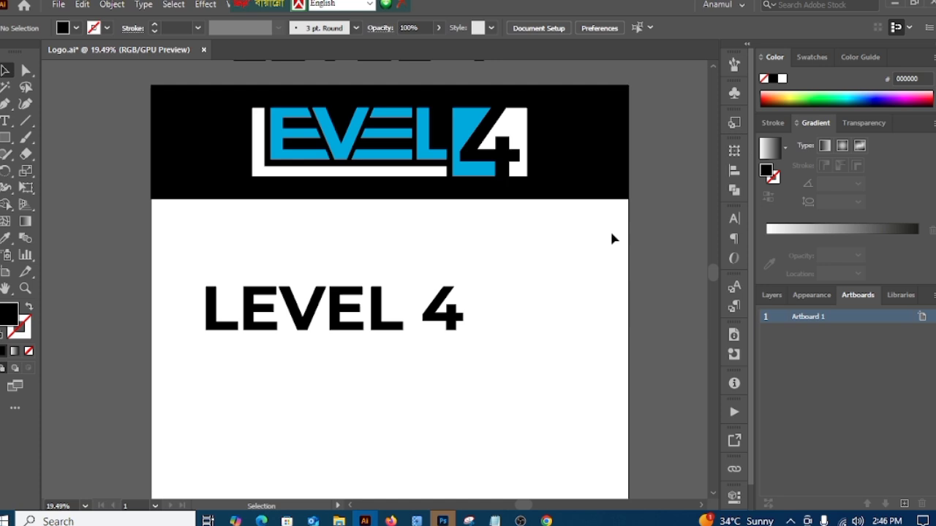
# Step: Ungroup the outlined LEVEL 4 lettering into separate letters
pyautogui.click(397, 329)
pyautogui.rightClick(526, 235)
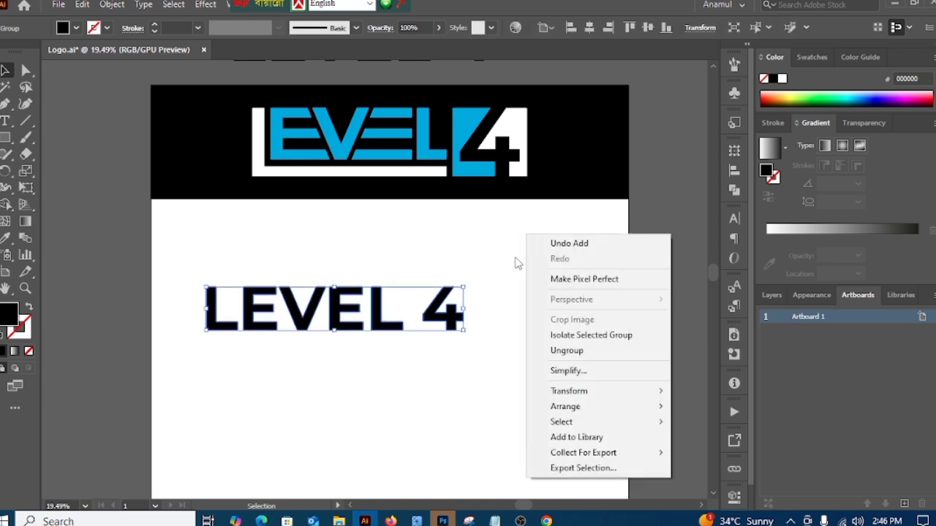
pyautogui.click(568, 352)
pyautogui.click(442, 374)
pyautogui.scroll(-1, 409, 376)
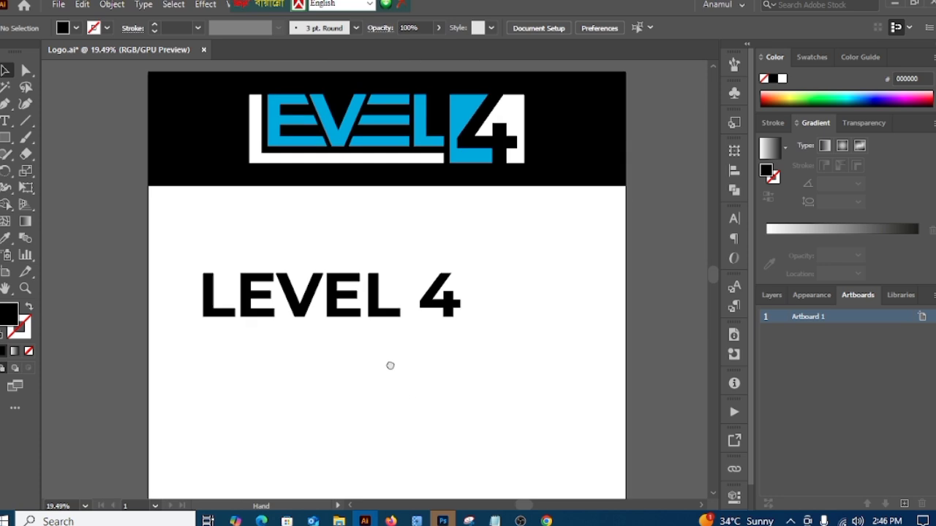
# Step: Nudge the first L straight down by about a third of its height, below the other letters' baseline
pyautogui.click(213, 314)
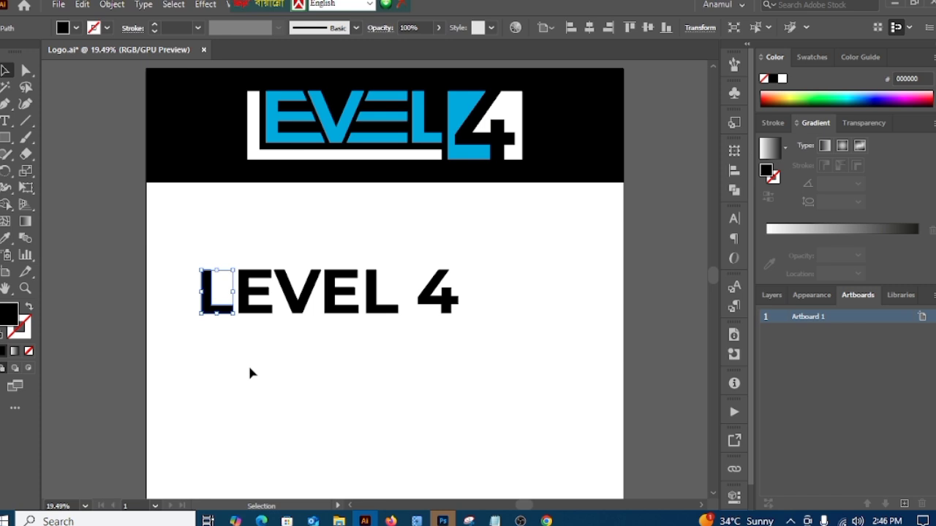
pyautogui.press('Down')
pyautogui.press('Down')
pyautogui.press('Down')
pyautogui.press('Down')
pyautogui.press('Down')
pyautogui.press('Down')
pyautogui.press('Down')
pyautogui.press('Down')
pyautogui.press('Down')
pyautogui.press('Down')
pyautogui.press('Down')
pyautogui.press('Down')
pyautogui.press('Down')
pyautogui.press('Down')
pyautogui.press('Down')
pyautogui.press('Down')
pyautogui.press('Down')
pyautogui.press('Down')
pyautogui.press('Down')
pyautogui.press('Down')
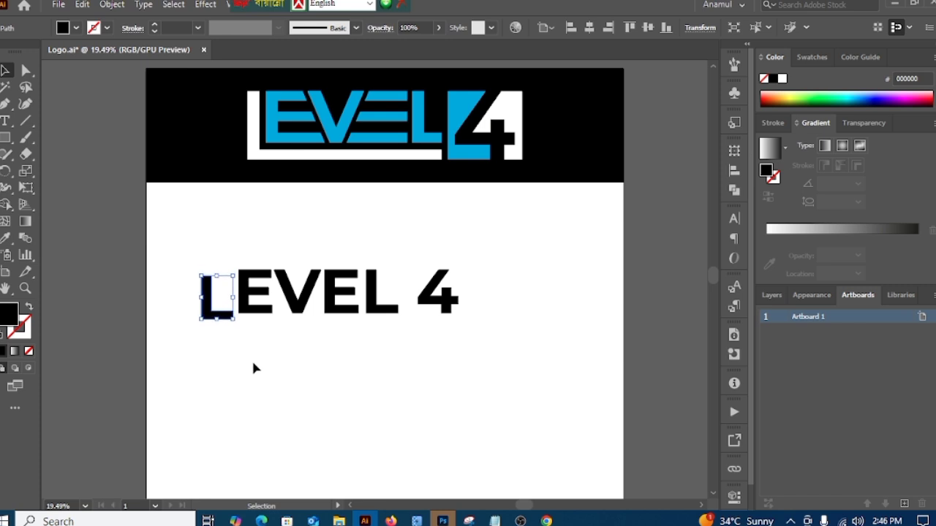
pyautogui.press('Down')
pyautogui.press('Down')
pyautogui.press('Down')
pyautogui.press('Down')
pyautogui.press('Down')
pyautogui.press('Down')
pyautogui.press('Down')
pyautogui.press('Down')
pyautogui.press('Down')
pyautogui.press('Down')
pyautogui.press('Down')
pyautogui.press('Down')
pyautogui.press('Down')
pyautogui.press('Down')
pyautogui.press('Down')
pyautogui.press('Down')
pyautogui.press('Down')
pyautogui.press('Down')
pyautogui.press('Down')
pyautogui.press('Down')
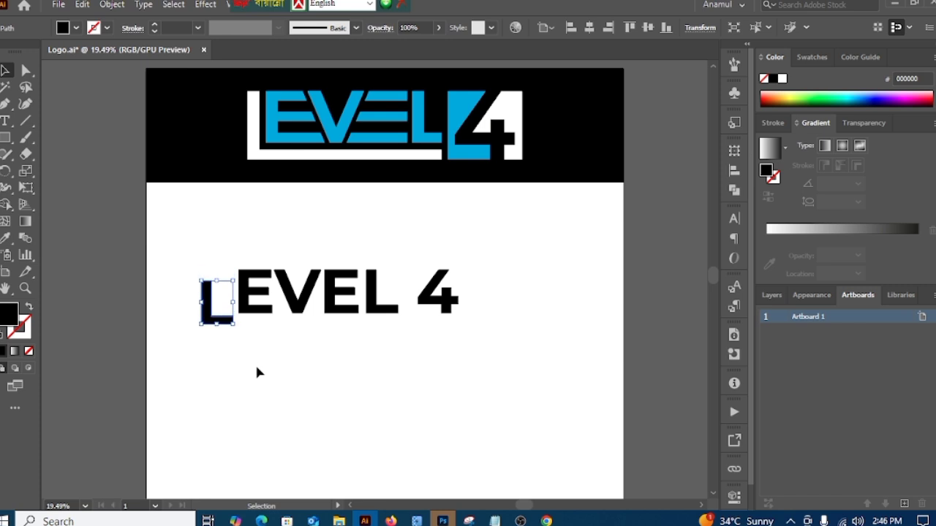
pyautogui.press('Down')
pyautogui.press('Down')
pyautogui.press('Down')
pyautogui.press('Down')
pyautogui.press('Down')
pyautogui.press('Down')
pyautogui.press('Down')
pyautogui.press('Down')
pyautogui.press('Down')
pyautogui.press('Down')
pyautogui.press('Down')
pyautogui.press('Down')
pyautogui.press('Down')
pyautogui.press('Down')
pyautogui.press('Down')
pyautogui.press('Down')
pyautogui.click(233, 363)
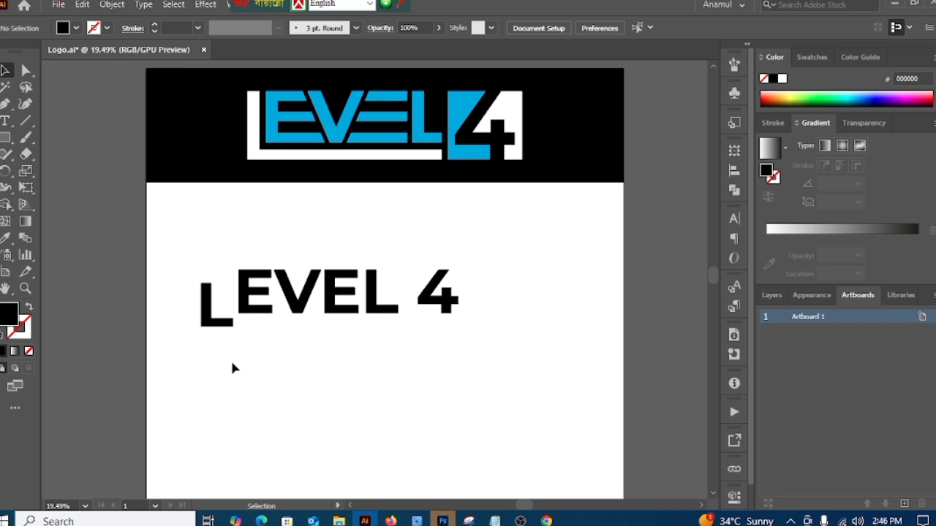
# Step: Nudge the first E left until it sits inside the lowered L's corner with a narrow gap to the stem
pyautogui.hotkey('ctrl', 'space')
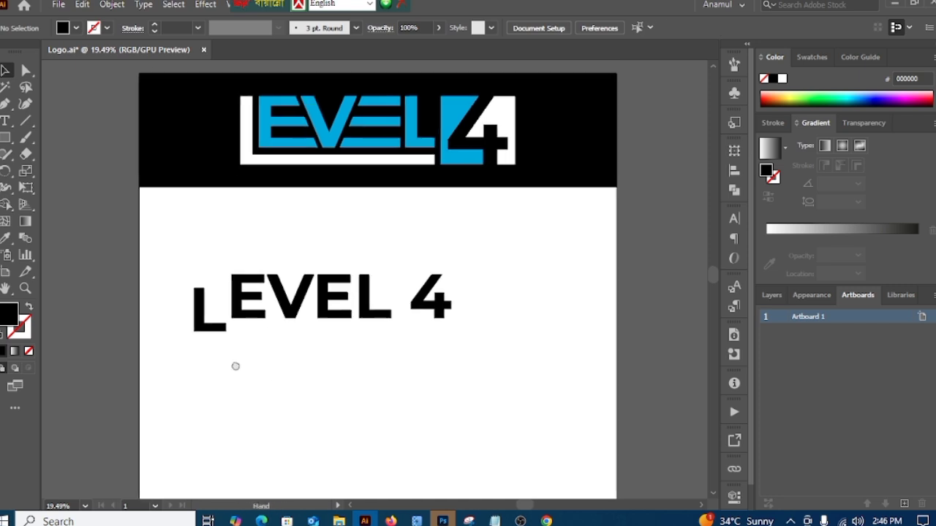
pyautogui.click(217, 359)
pyautogui.keyDown('alt'); pyautogui.click(215, 350); pyautogui.keyUp('alt')
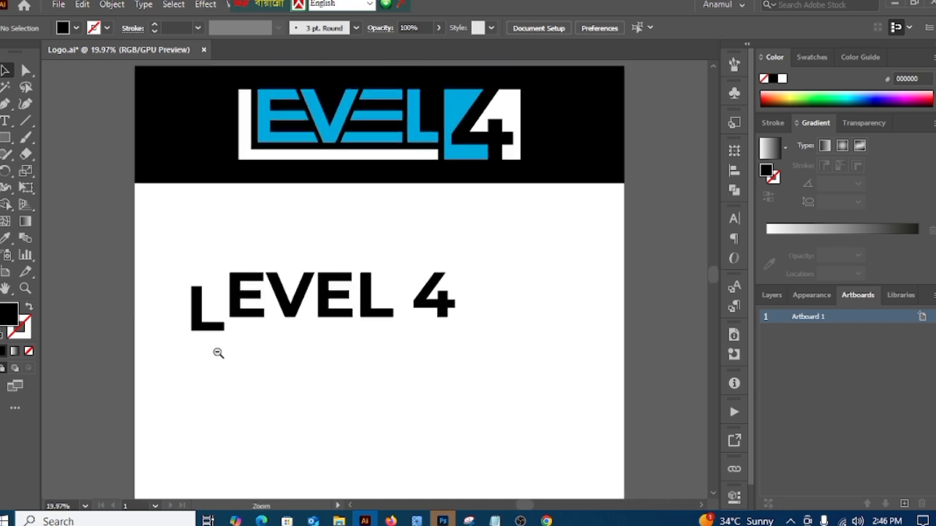
pyautogui.click(239, 314)
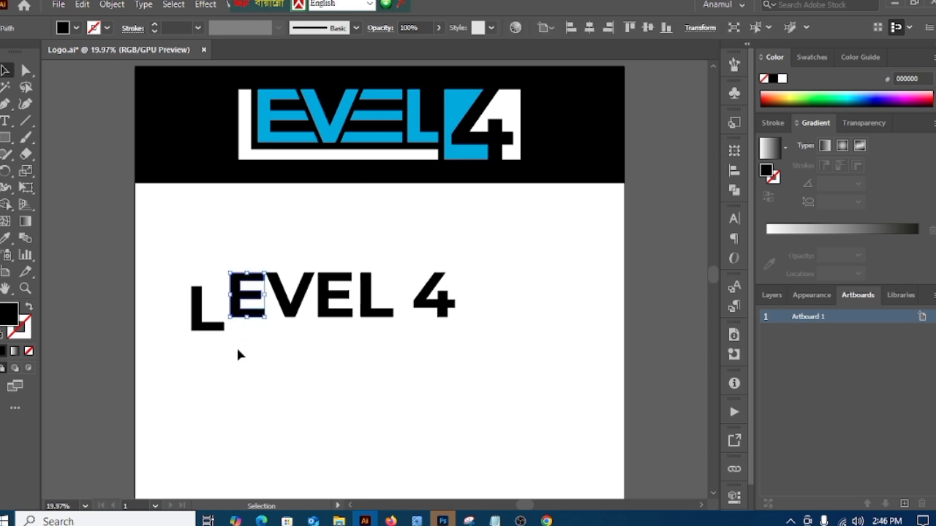
pyautogui.press('Left')
pyautogui.press('Left')
pyautogui.press('Left')
pyautogui.press('Left')
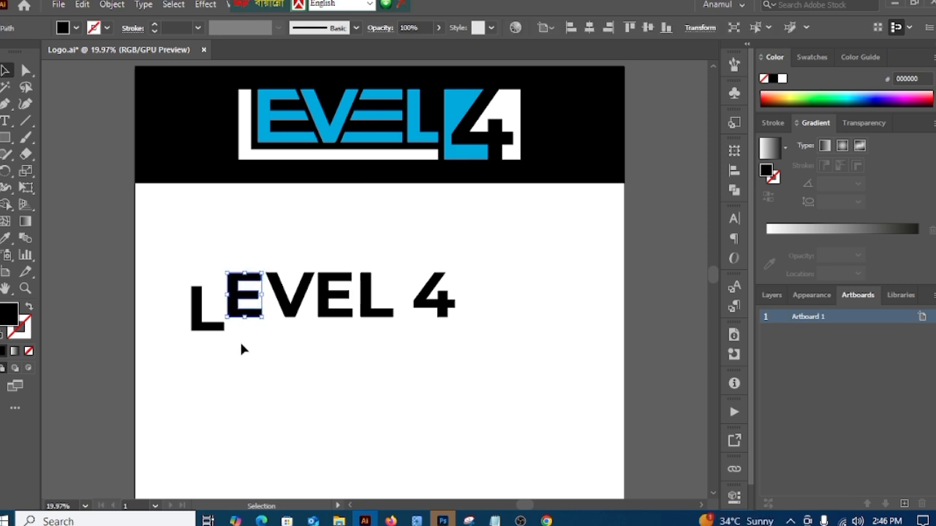
pyautogui.press('Left')
pyautogui.press('Left')
pyautogui.press('Left')
pyautogui.press('Left')
pyautogui.press('Left')
pyautogui.press('Left')
pyautogui.press('Left')
pyautogui.press('Left')
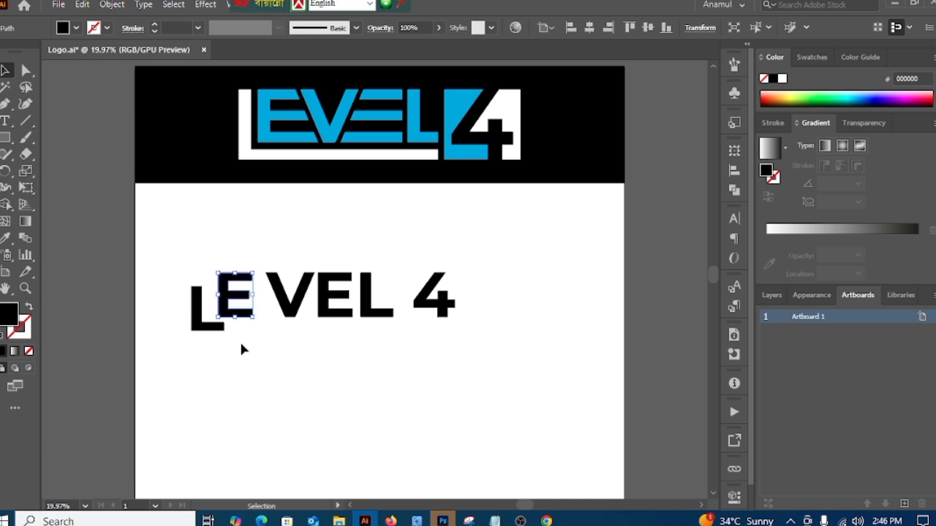
pyautogui.press('Left')
pyautogui.press('Left')
pyautogui.press('Left')
pyautogui.press('Left')
pyautogui.press('Left')
pyautogui.press('Left')
pyautogui.press('Left')
pyautogui.press('Left')
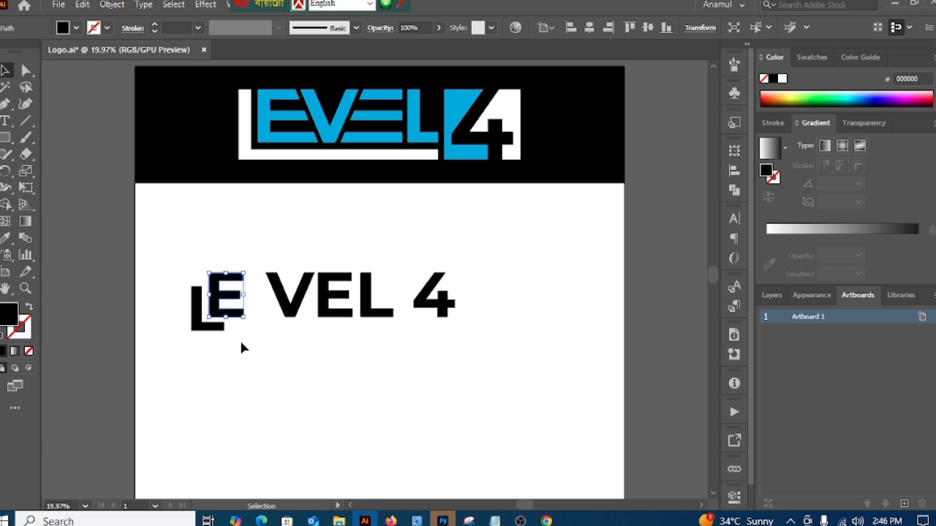
pyautogui.click(292, 372)
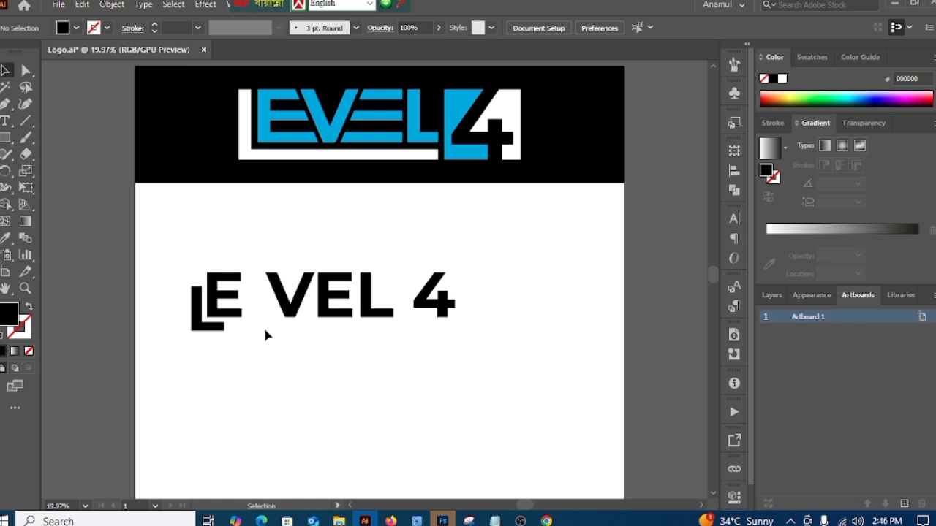
# Step: Extend the first L's stem by moving its two top anchor points up level with the E's top edge
pyautogui.hotkey('ctrl', 'space')
pyautogui.moveTo(147, 298); pyautogui.dragTo(269, 324)
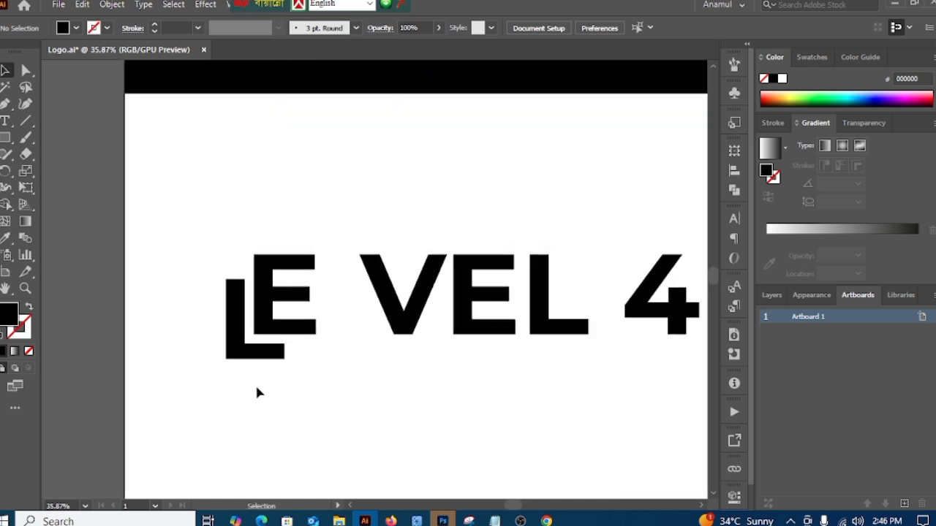
pyautogui.click(24, 70)
pyautogui.click(227, 279)
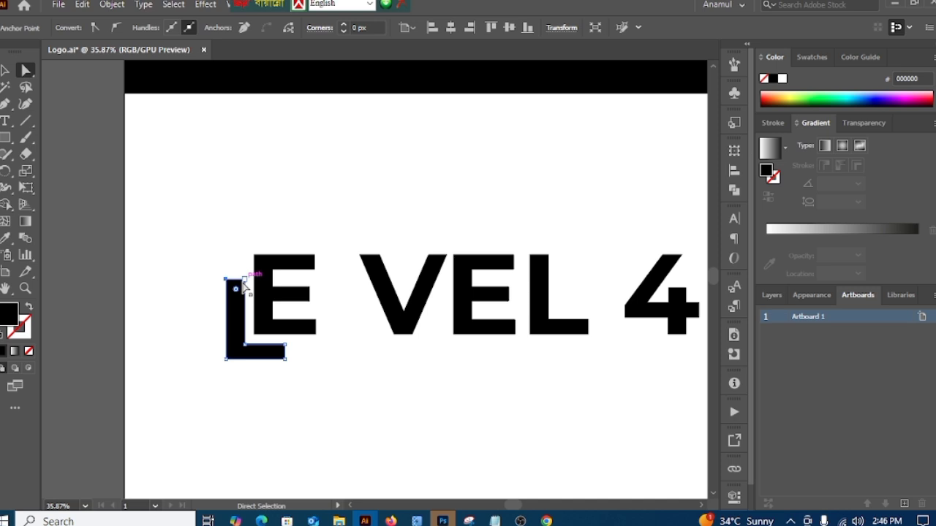
pyautogui.moveTo(243, 285); pyautogui.dragTo(247, 256)
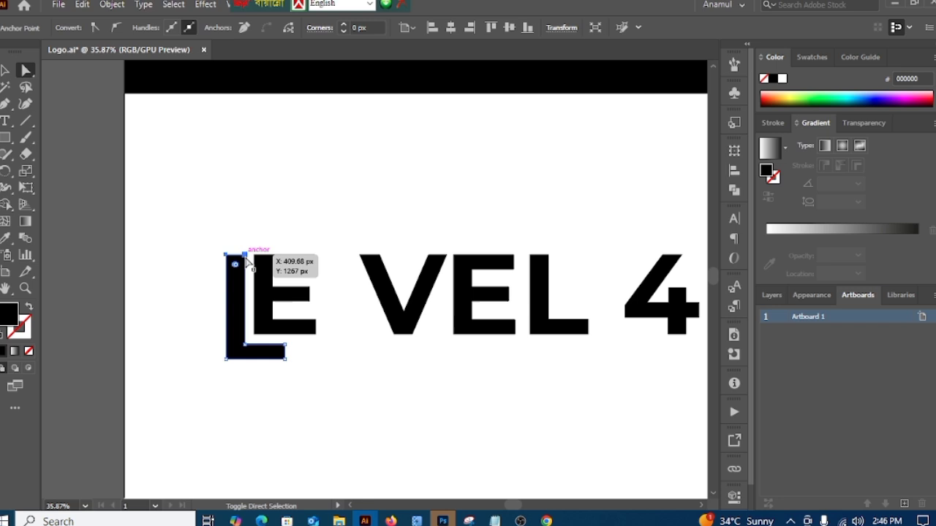
# Step: Nudge the V straight left until its upper tip meets the ends of the first E's arms
pyautogui.click(116, 230)
pyautogui.hotkey('ctrl', 'space')
pyautogui.moveTo(269, 402); pyautogui.dragTo(163, 376)
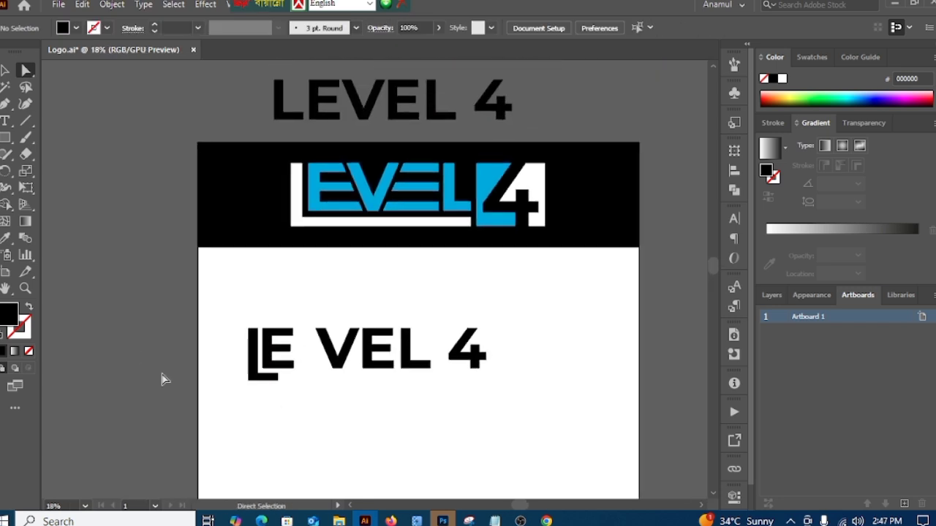
pyautogui.press('space')
pyautogui.moveTo(268, 360); pyautogui.dragTo(235, 342)
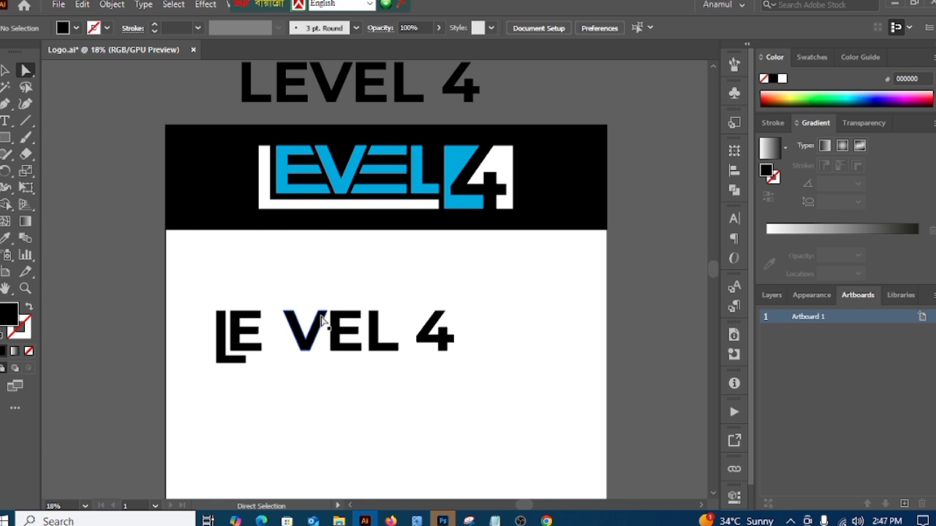
pyautogui.click(5, 69)
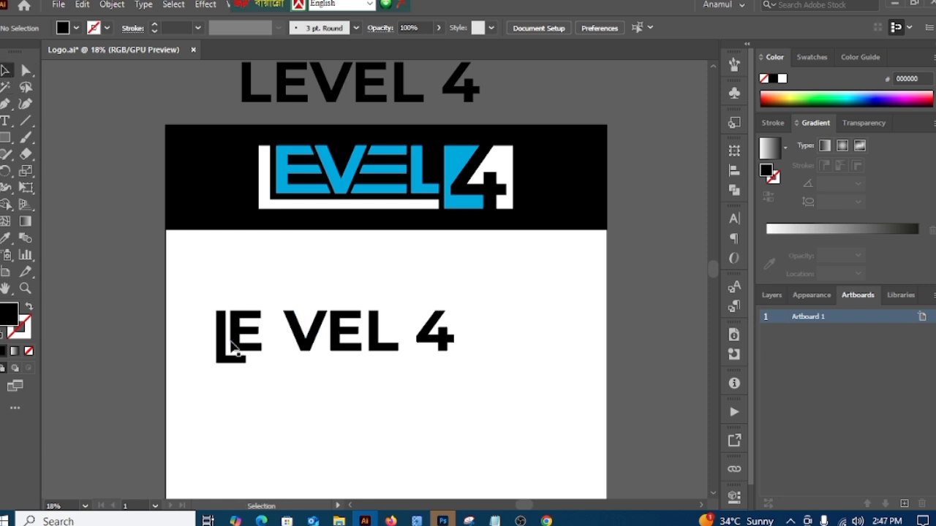
pyautogui.click(308, 348)
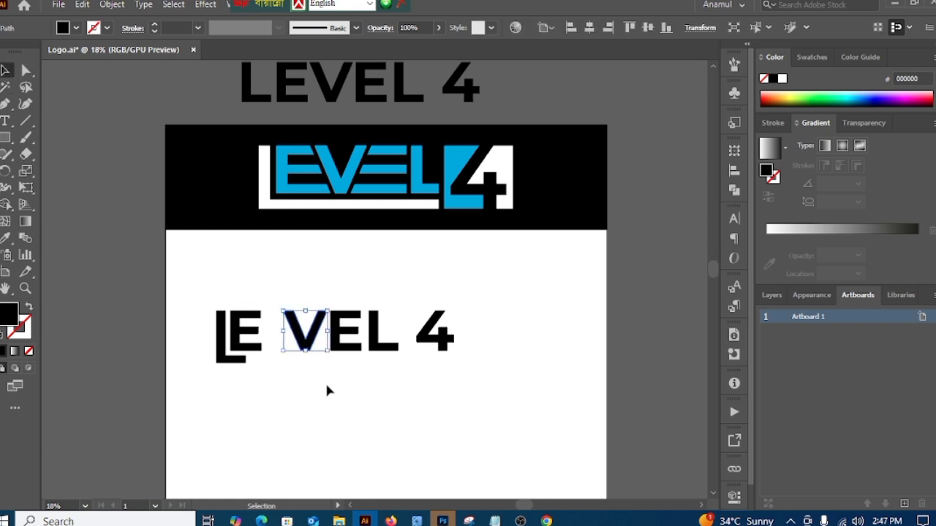
pyautogui.press('Left')
pyautogui.press('Left')
pyautogui.press('Left')
pyautogui.press('Left')
pyautogui.press('Left')
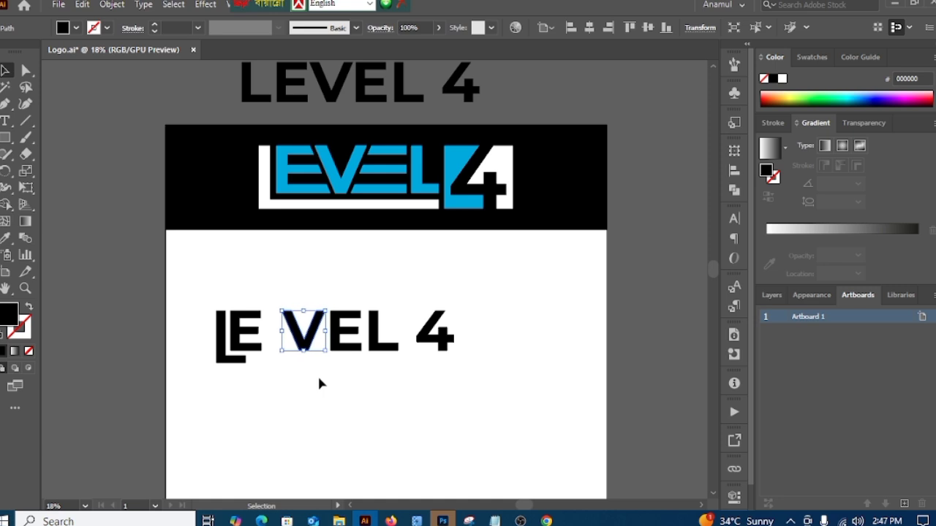
pyautogui.press('Left')
pyautogui.press('Left')
pyautogui.press('Left')
pyautogui.press('Left')
pyautogui.press('Left')
pyautogui.press('Left')
pyautogui.press('Left')
pyautogui.press('Left')
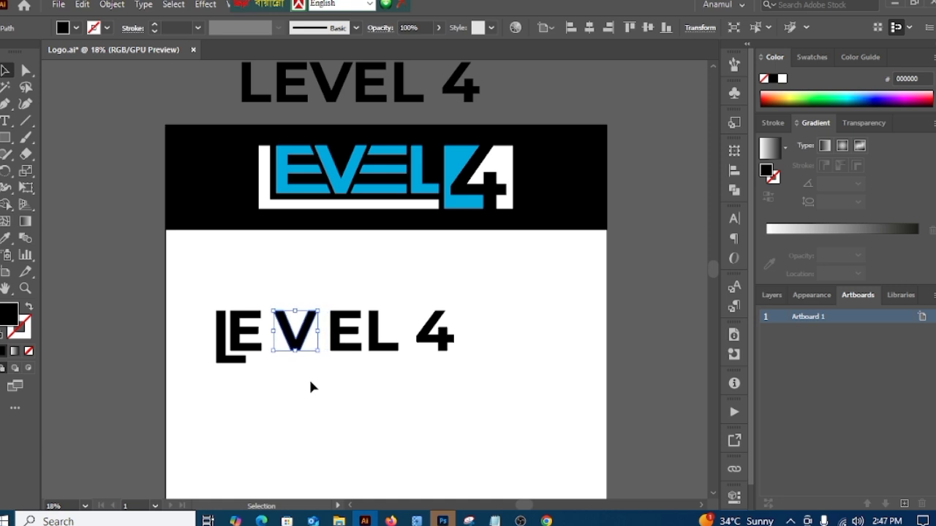
pyautogui.press('Left')
pyautogui.press('Left')
pyautogui.press('Left')
pyautogui.press('Left')
pyautogui.press('Left')
pyautogui.press('Left')
pyautogui.press('Left')
pyautogui.press('Left')
pyautogui.press('Left')
pyautogui.press('Left')
pyautogui.press('Left')
pyautogui.press('Left')
pyautogui.press('Left')
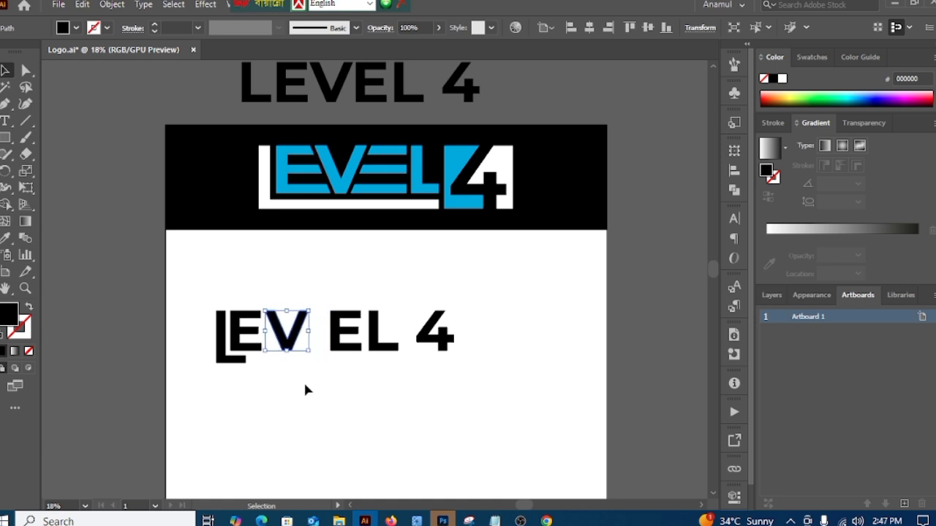
pyautogui.press('Left')
pyautogui.press('Left')
pyautogui.press('Left')
pyautogui.click(292, 393)
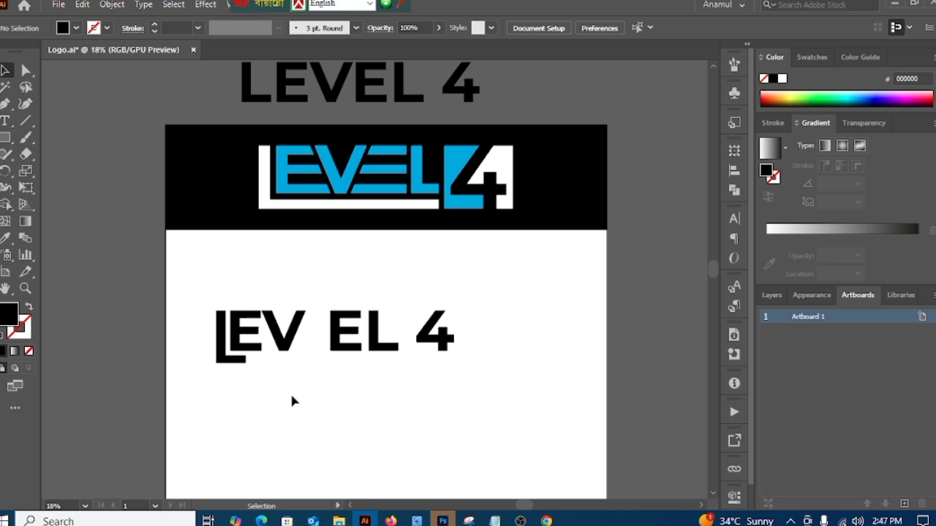
# Step: Nudge the V slightly further left so its upper tip overlaps the end of the first E's top arm
pyautogui.click(283, 349)
pyautogui.press('Left')
pyautogui.press('Left')
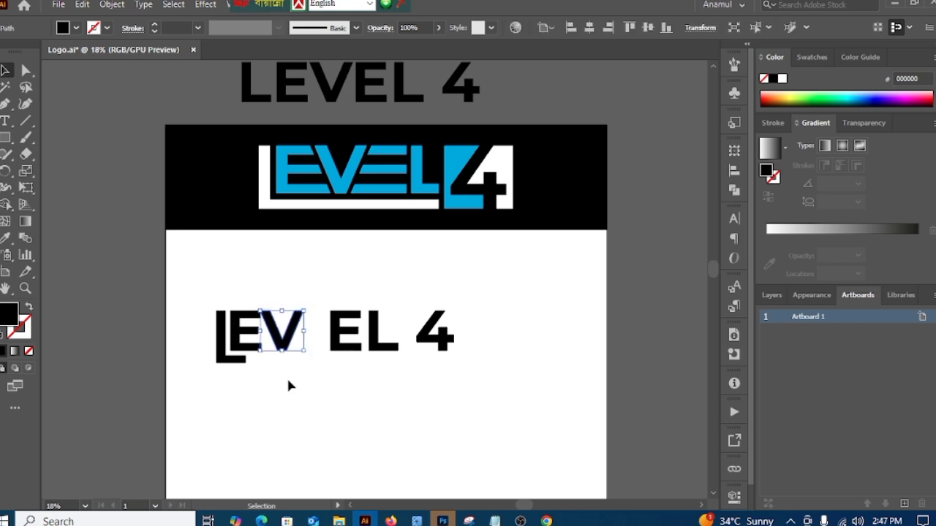
pyautogui.press('Left')
pyautogui.press('Left')
pyautogui.press('Left')
pyautogui.press('Left')
pyautogui.press('Left')
pyautogui.press('Left')
pyautogui.press('Left')
pyautogui.press('Left')
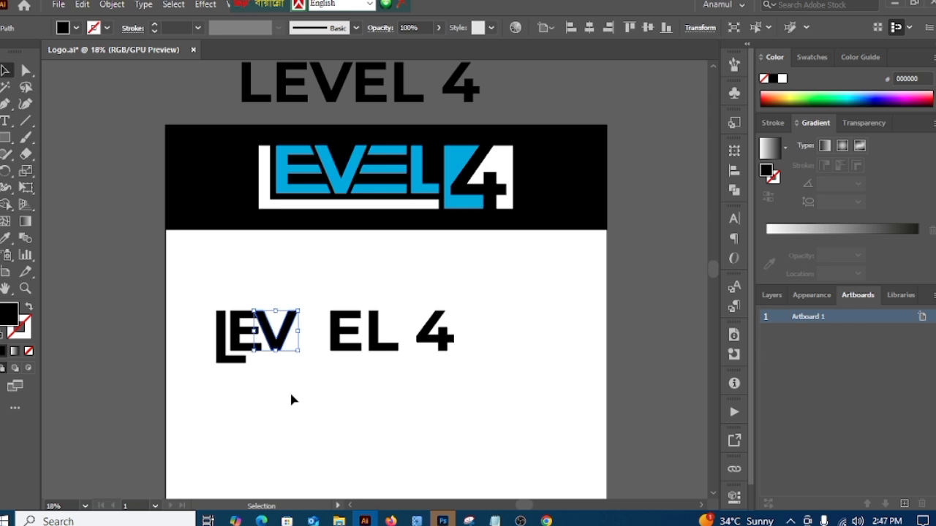
pyautogui.click(292, 403)
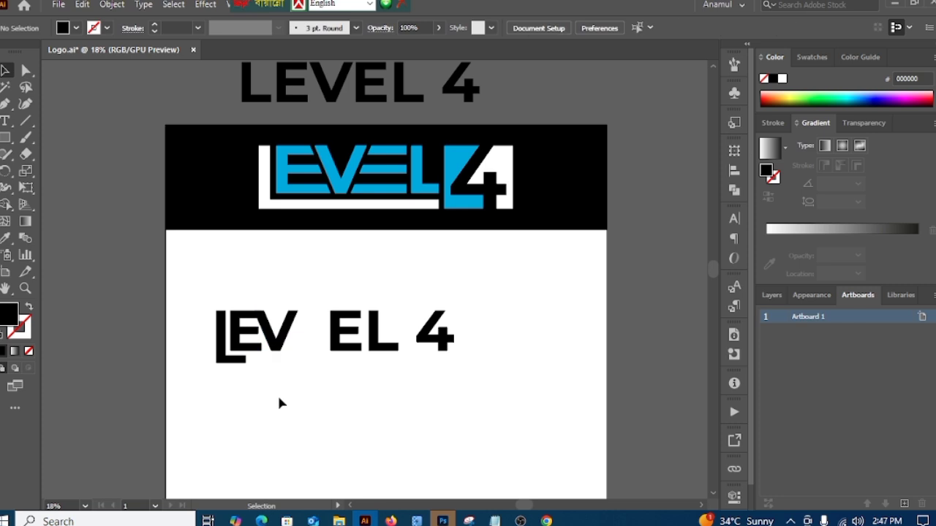
# Step: Extend the first E's middle and lower arms rightward into the V by moving their end anchor points together
pyautogui.press('z')
pyautogui.moveTo(263, 386); pyautogui.dragTo(268, 368)
pyautogui.press('v')
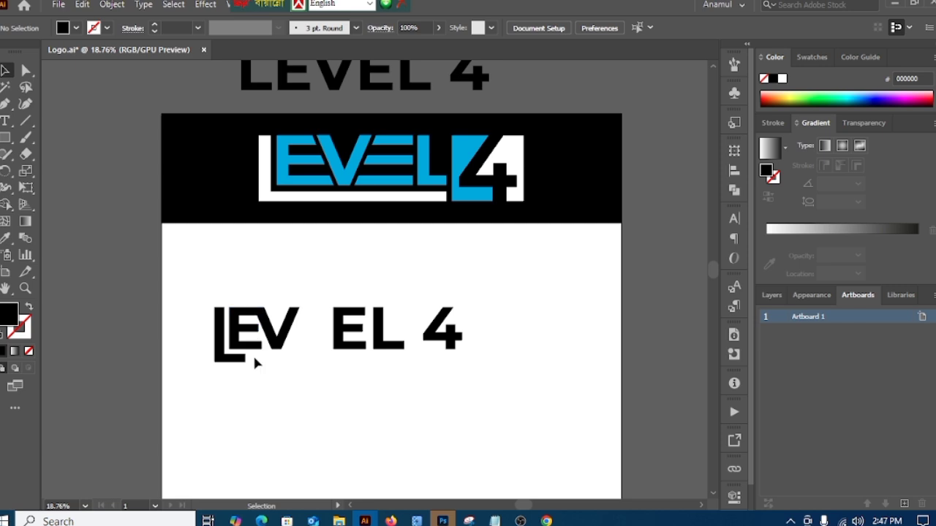
pyautogui.press('z')
pyautogui.moveTo(245, 379); pyautogui.dragTo(372, 370)
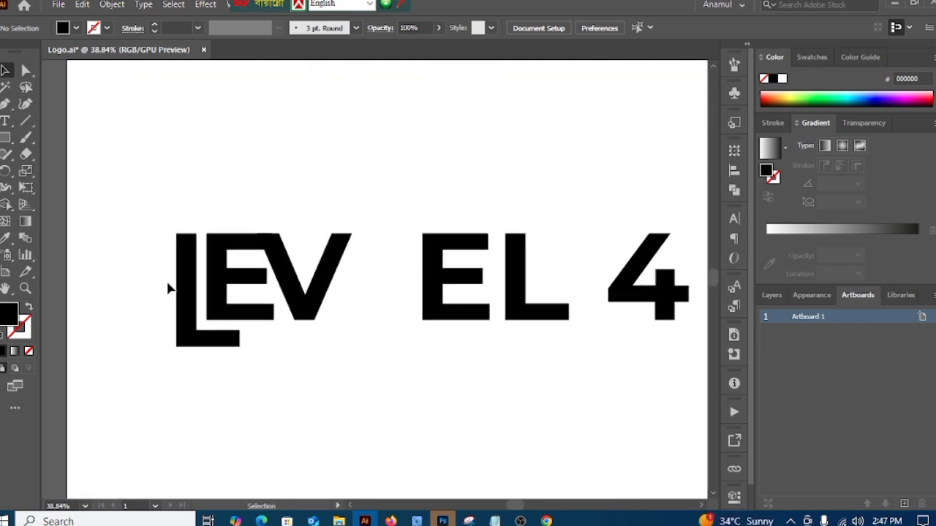
pyautogui.click(26, 70)
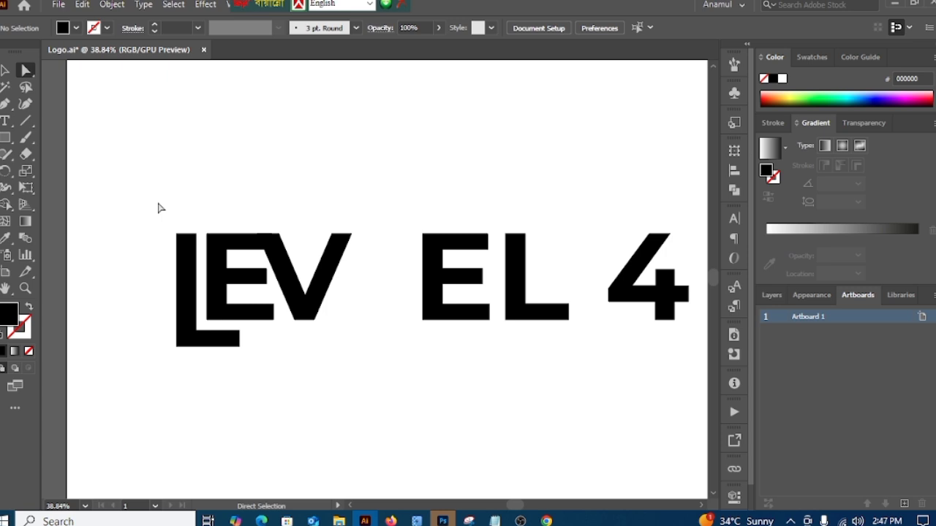
pyautogui.click(264, 273)
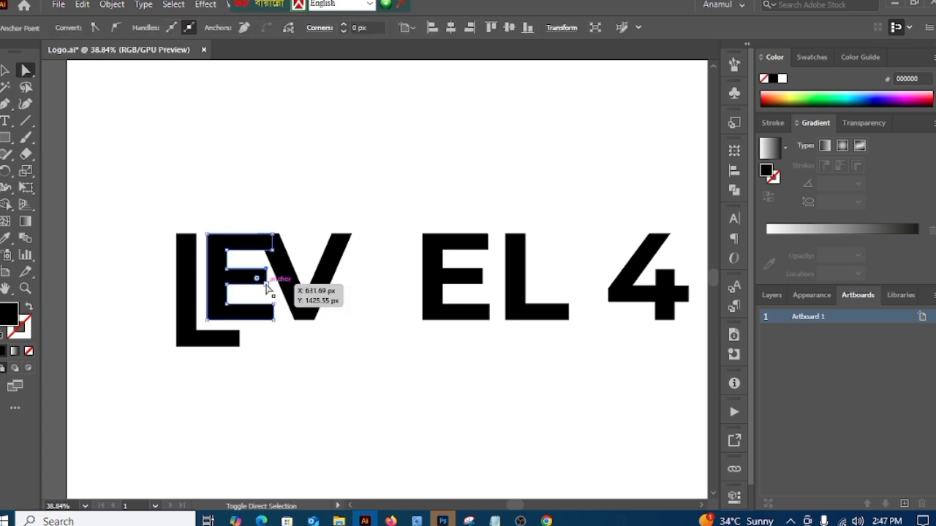
pyautogui.click(274, 305)
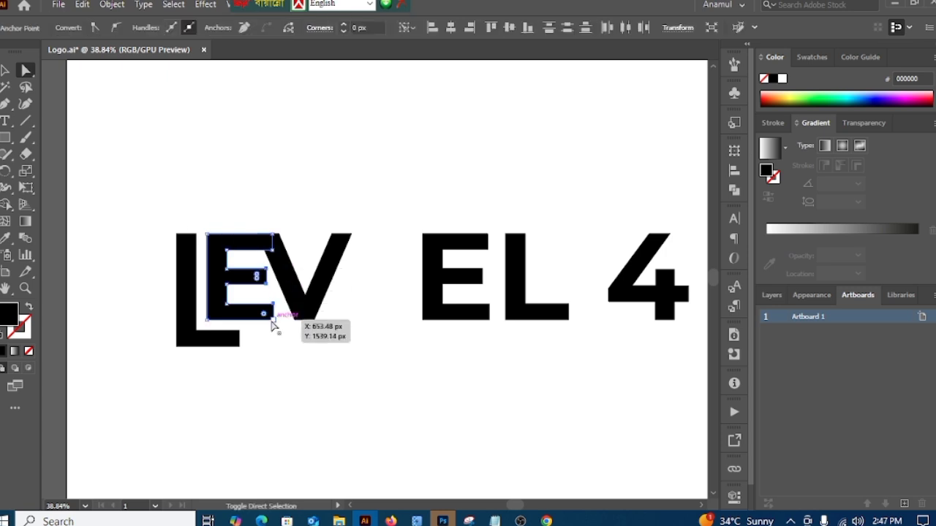
pyautogui.moveTo(274, 323); pyautogui.dragTo(305, 323)
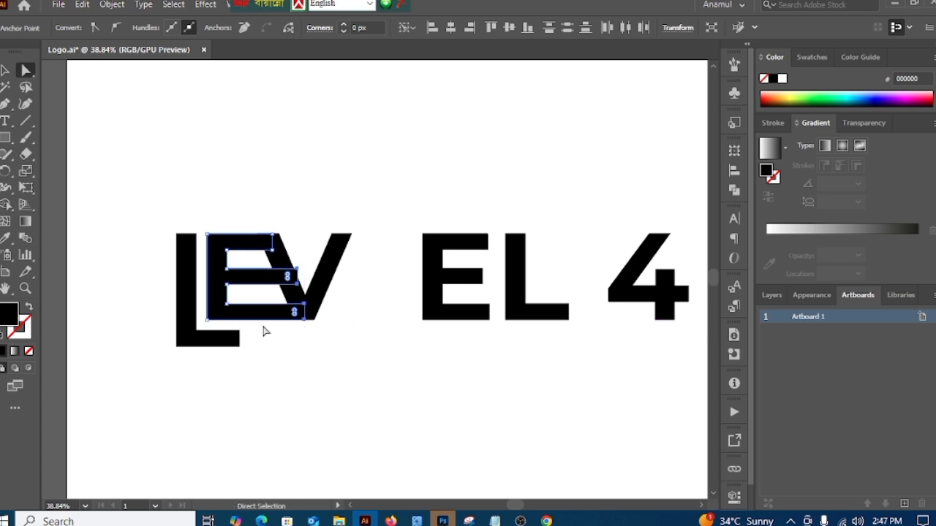
pyautogui.click(4, 72)
pyautogui.click(344, 280)
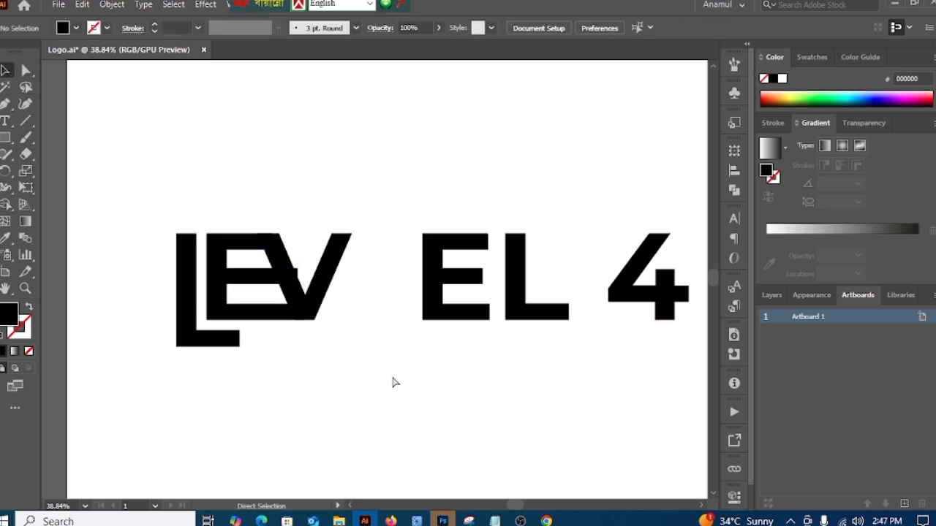
# Step: Create a 20 px outward offset path around the V with Miter joins and a miter limit of 4
pyautogui.moveTo(392, 381); pyautogui.dragTo(189, 344)
pyautogui.moveTo(378, 397); pyautogui.dragTo(333, 387)
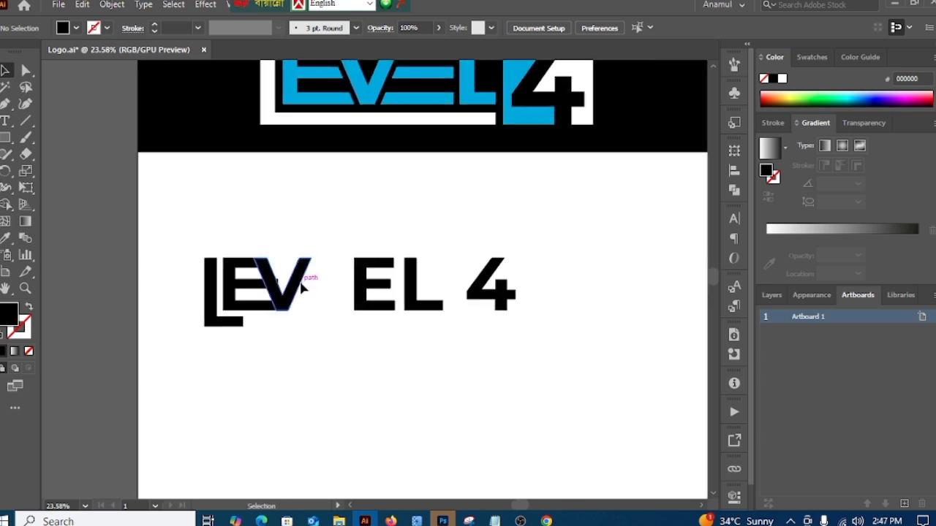
pyautogui.click(302, 287)
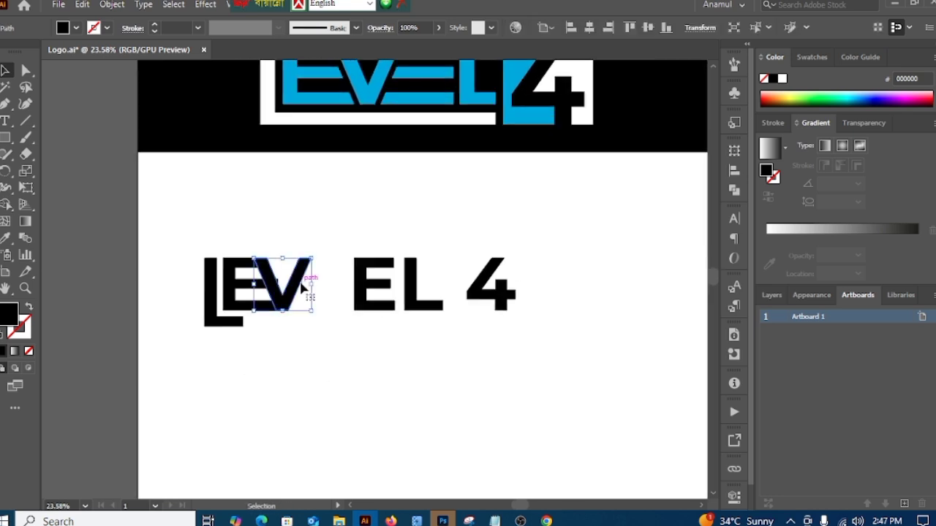
pyautogui.click(110, 4)
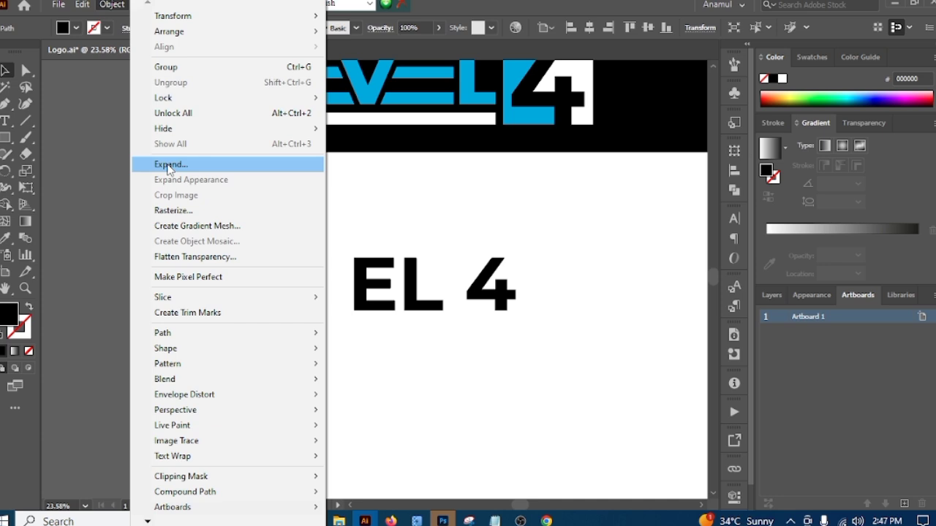
pyautogui.moveTo(170, 337)
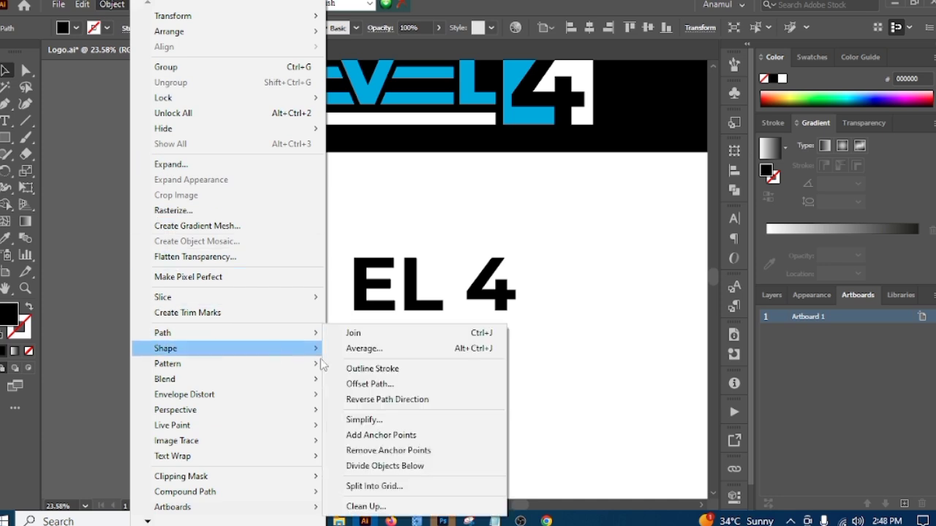
pyautogui.click(372, 384)
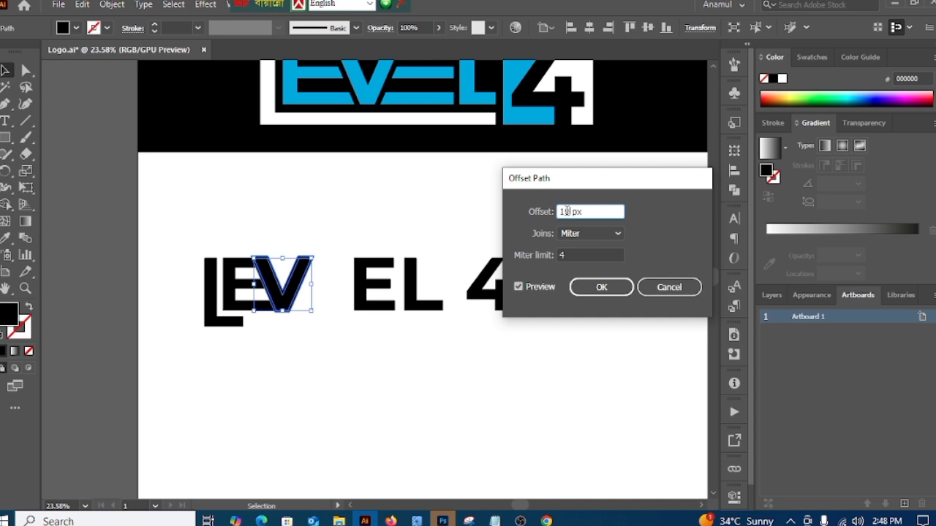
pyautogui.doubleClick(566, 211)
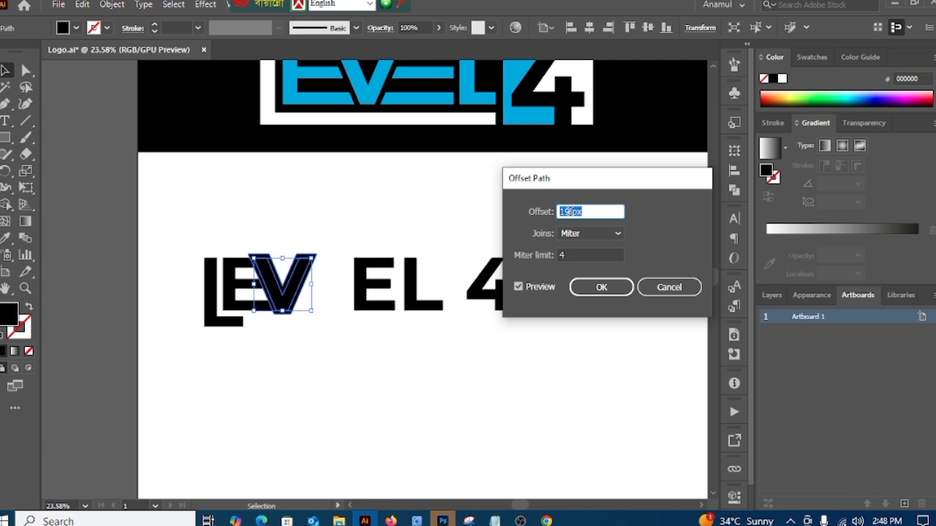
pyautogui.press('Up')
pyautogui.click(598, 288)
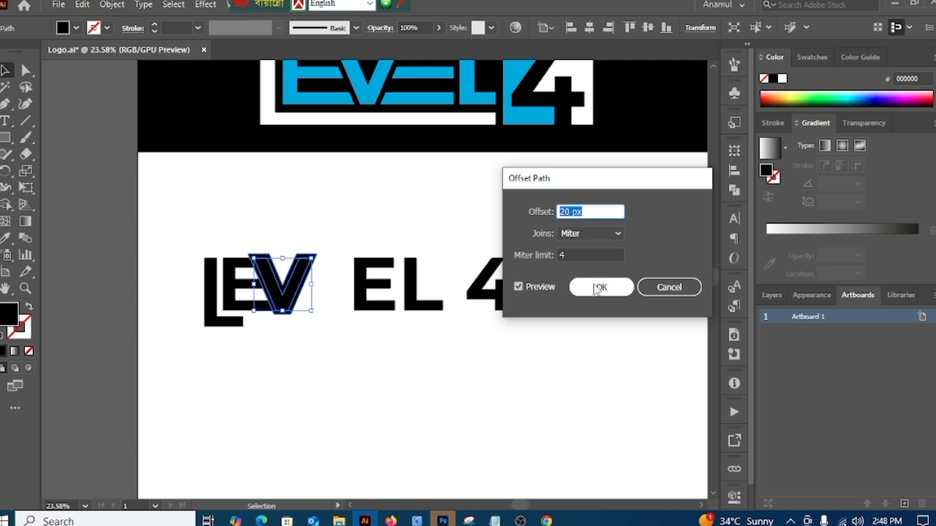
pyautogui.click(596, 289)
pyautogui.click(434, 453)
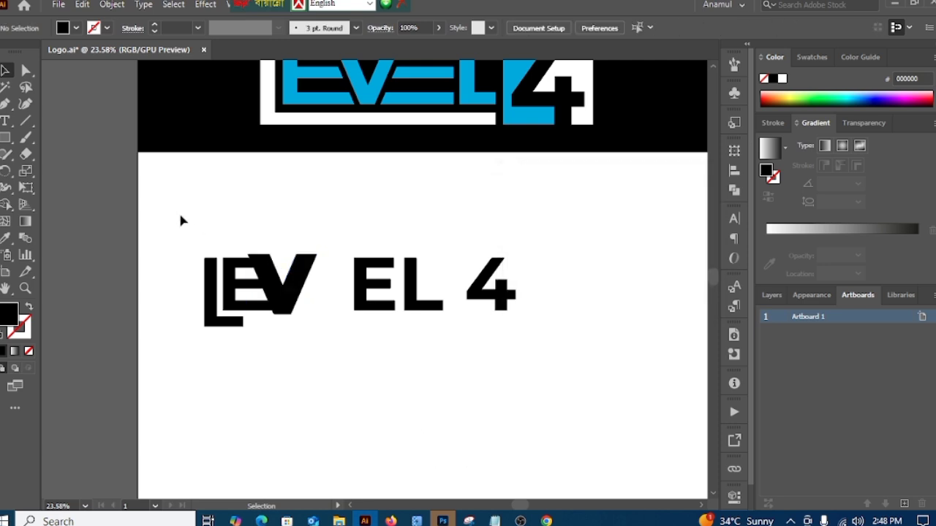
# Step: Remove the V's offset band and leftover overlap pieces with Shape Builder, cutting a slanted gap between the first E's arms and the V
pyautogui.press('a')
pyautogui.moveTo(180, 220); pyautogui.dragTo(316, 359)
pyautogui.scroll(5, 334, 299)
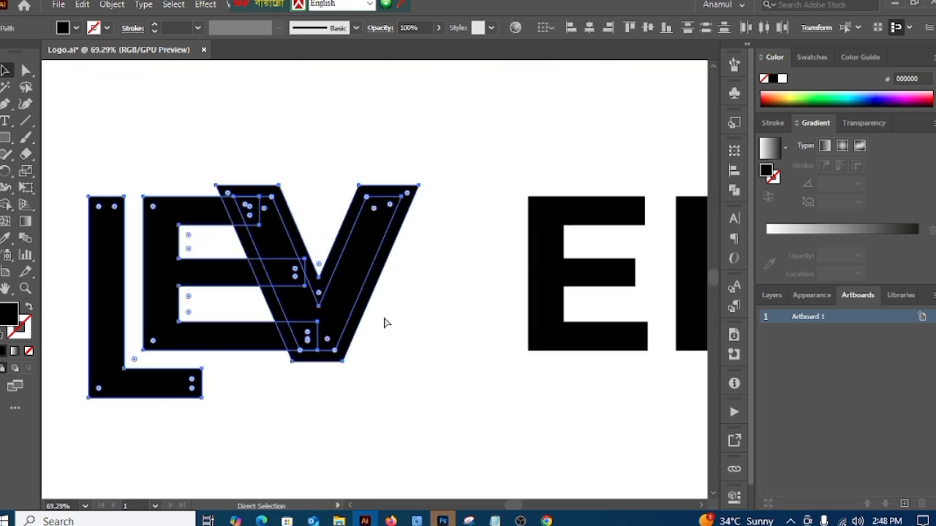
pyautogui.press('v')
pyautogui.click(5, 205)
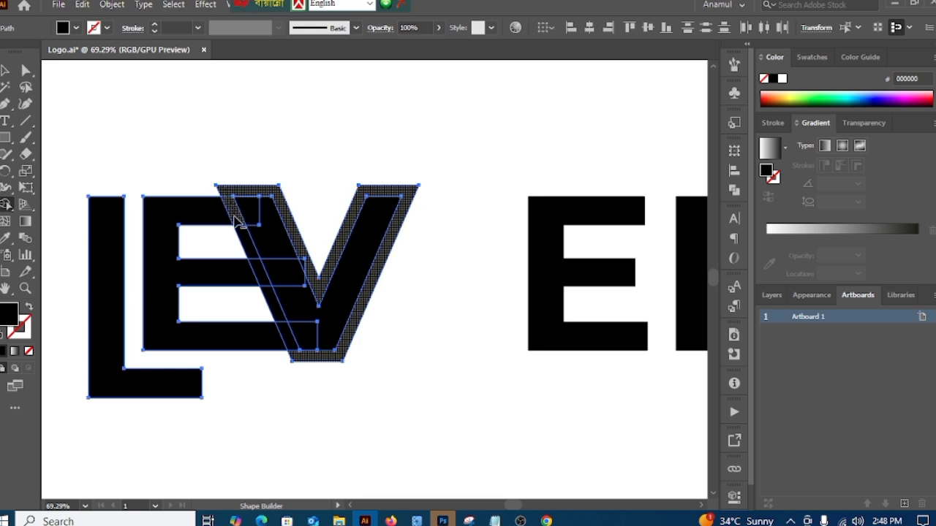
pyautogui.keyDown('alt'); pyautogui.click(236, 219); pyautogui.keyUp('alt')
pyautogui.keyDown('alt'); pyautogui.click(251, 248); pyautogui.keyUp('alt')
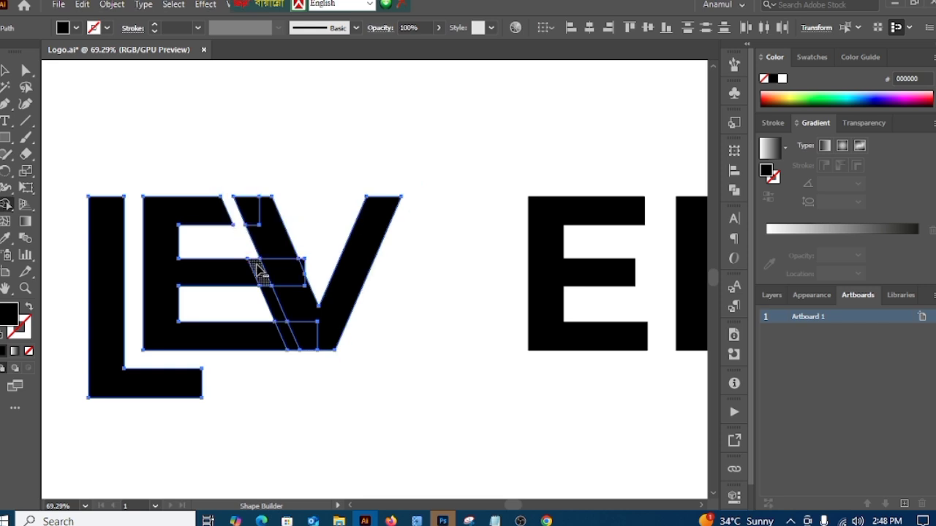
pyautogui.keyDown('alt'); pyautogui.click(259, 273); pyautogui.keyUp('alt')
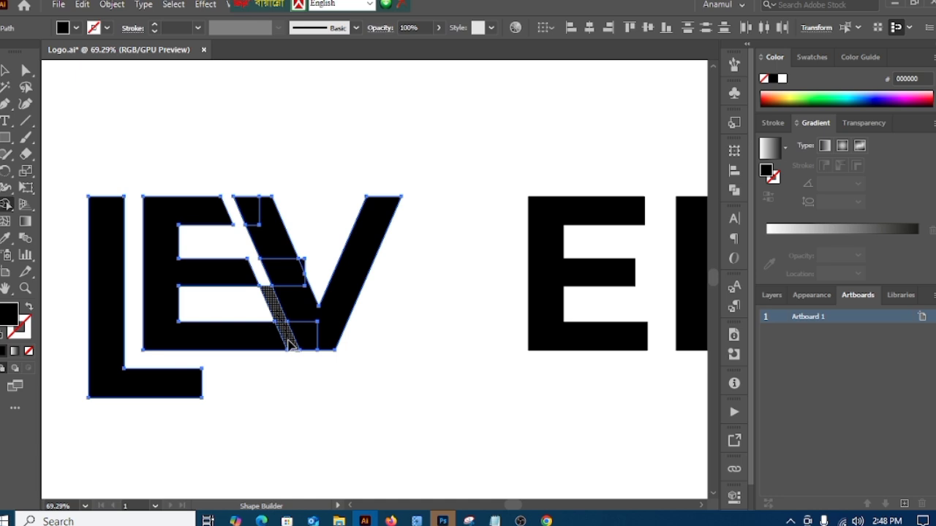
pyautogui.keyDown('alt'); pyautogui.click(287, 330); pyautogui.keyUp('alt')
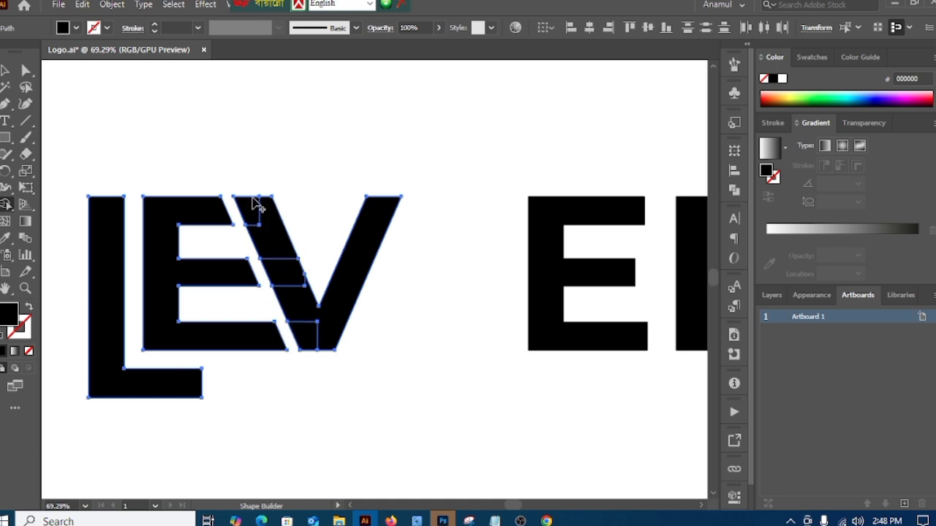
# Step: Merge the fragments in the V's left diagonal into one solid V shape with Shape Builder
pyautogui.moveTo(242, 189)
pyautogui.mouseDown()
pyautogui.moveTo(293, 323)
pyautogui.moveTo(312, 341)
pyautogui.mouseUp()
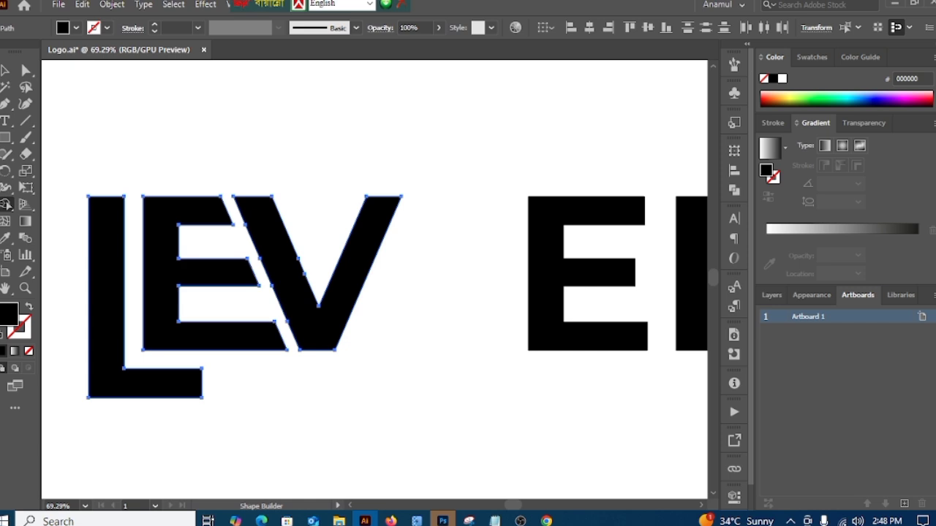
pyautogui.press('v')
pyautogui.click(331, 178)
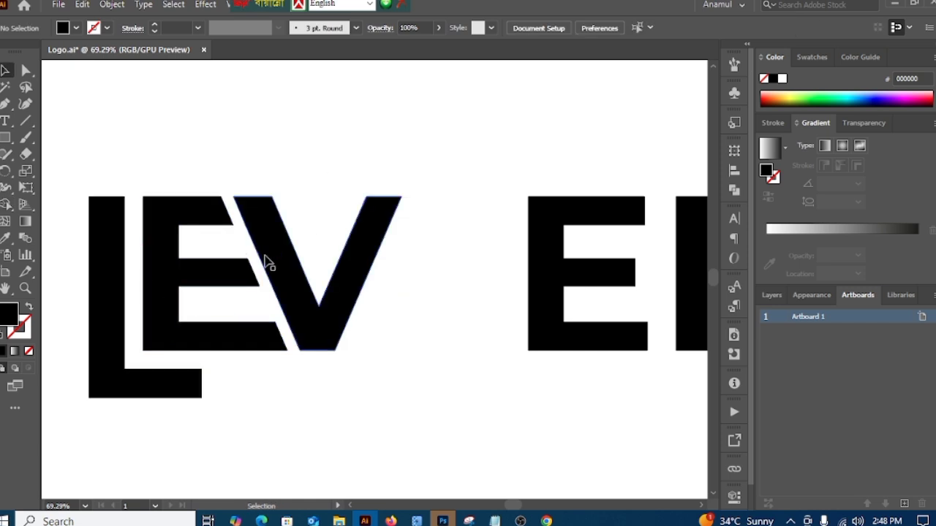
# Step: Nudge the first L right so its gap to the E's stem roughly matches the slanted gap beside the V
pyautogui.click(113, 249)
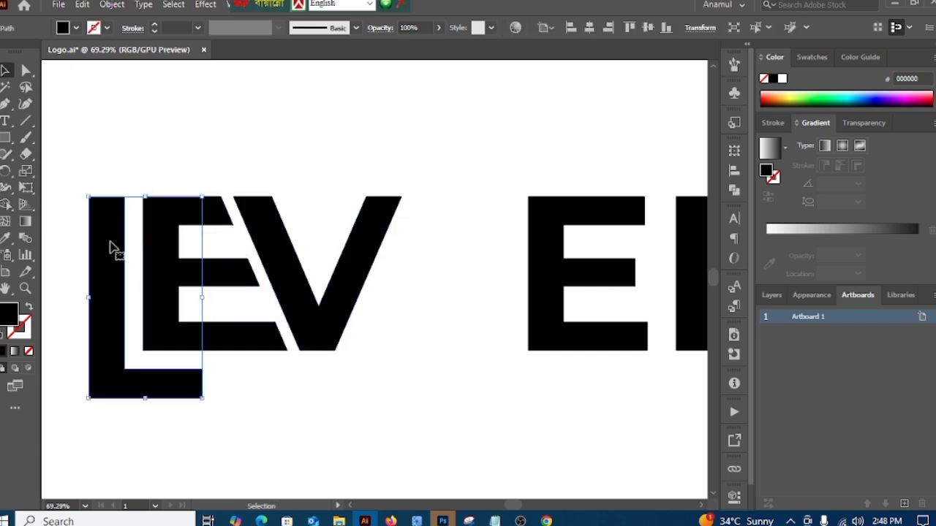
pyautogui.press('Right')
pyautogui.press('Right')
pyautogui.press('Right')
pyautogui.press('Right')
pyautogui.press('Right')
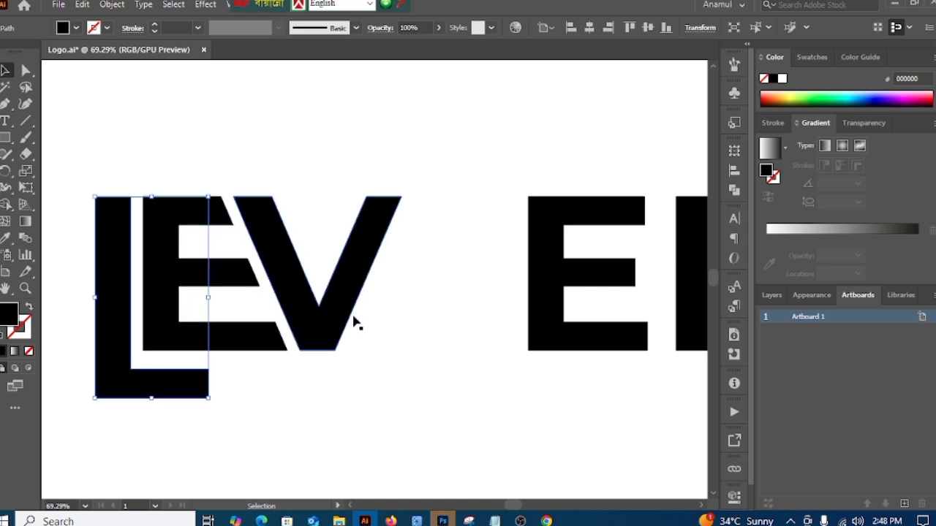
# Step: Move the second E left along the same baseline until only a small gap separates it from the V
pyautogui.click(418, 353)
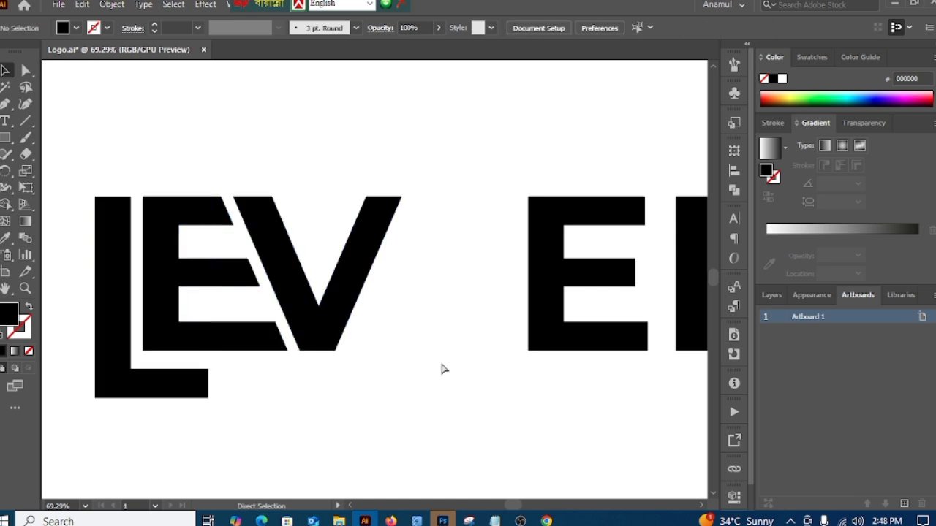
pyautogui.scroll(-5, 442, 369)
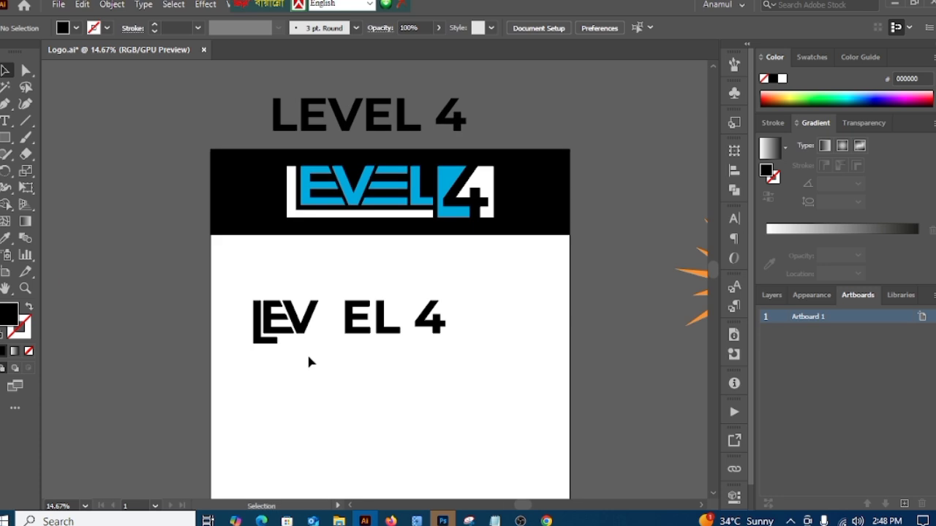
pyautogui.scroll(3, 307, 350)
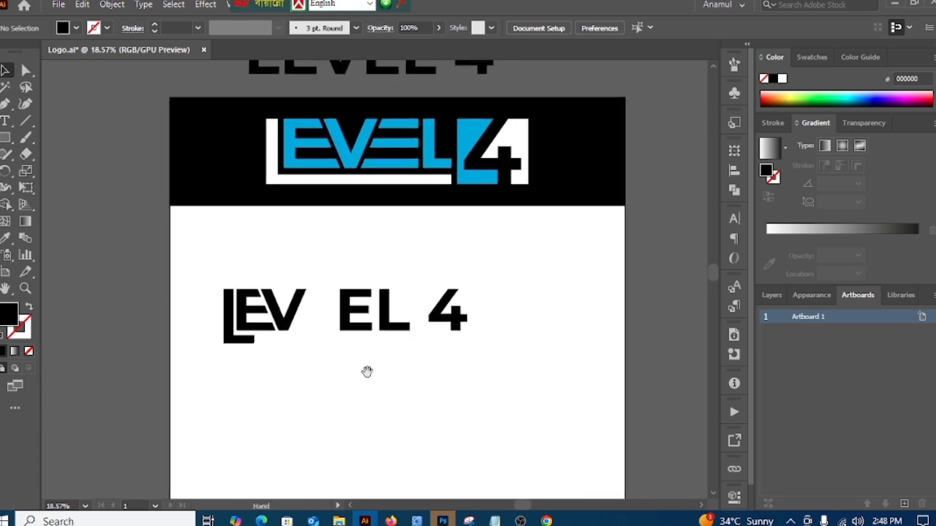
pyautogui.click(358, 332)
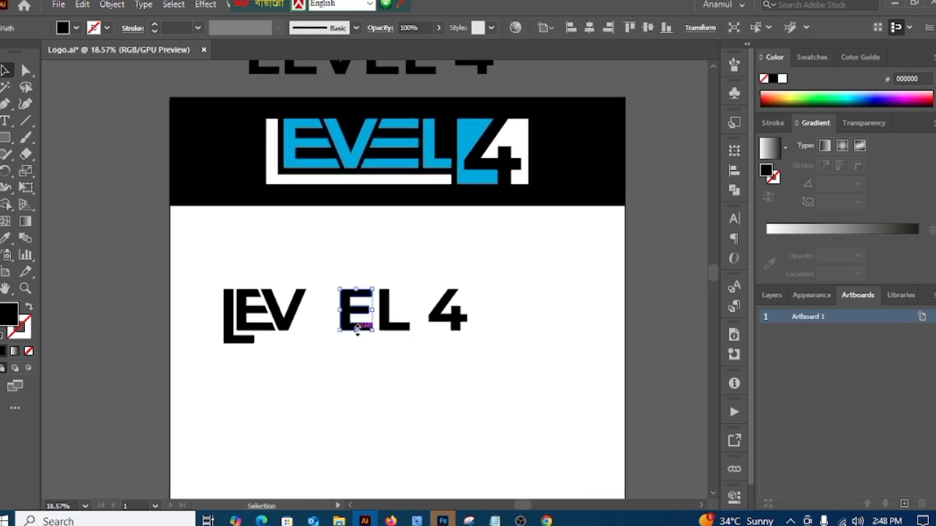
pyautogui.press('Left')
pyautogui.press('Left')
pyautogui.press('Left')
pyautogui.press('Left')
pyautogui.press('Left')
pyautogui.press('Left')
pyautogui.press('Left')
pyautogui.press('Left')
pyautogui.press('Left')
pyautogui.press('Left')
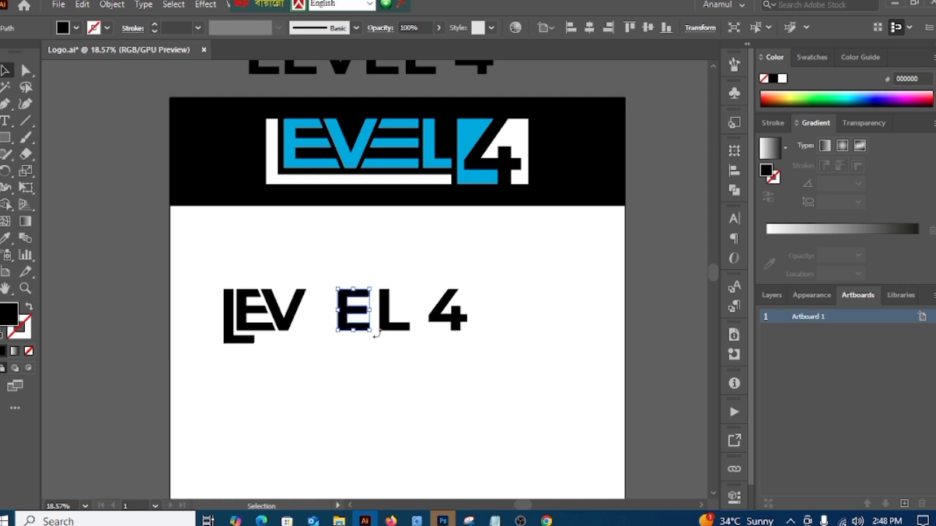
pyautogui.press('Left')
pyautogui.press('Left')
pyautogui.press('Left')
pyautogui.press('Left')
pyautogui.press('Left')
pyautogui.press('Left')
pyautogui.press('Left')
pyautogui.press('Left')
pyautogui.press('Left')
pyautogui.press('Left')
pyautogui.press('Left')
pyautogui.press('Left')
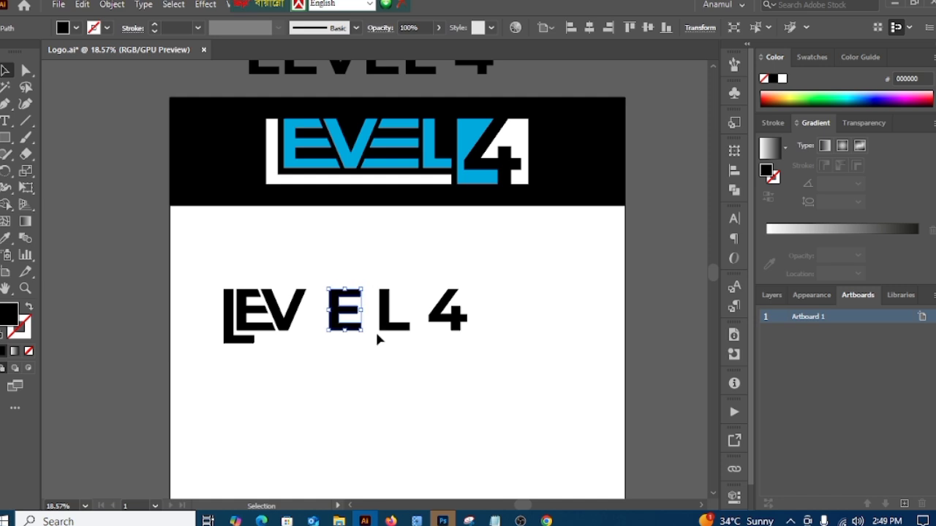
pyautogui.press('Left')
pyautogui.press('Left')
pyautogui.press('Left')
pyautogui.press('Left')
pyautogui.press('Left')
pyautogui.press('Left')
pyautogui.press('Left')
pyautogui.press('Left')
pyautogui.press('Left')
pyautogui.press('Left')
pyautogui.press('Left')
pyautogui.press('Left')
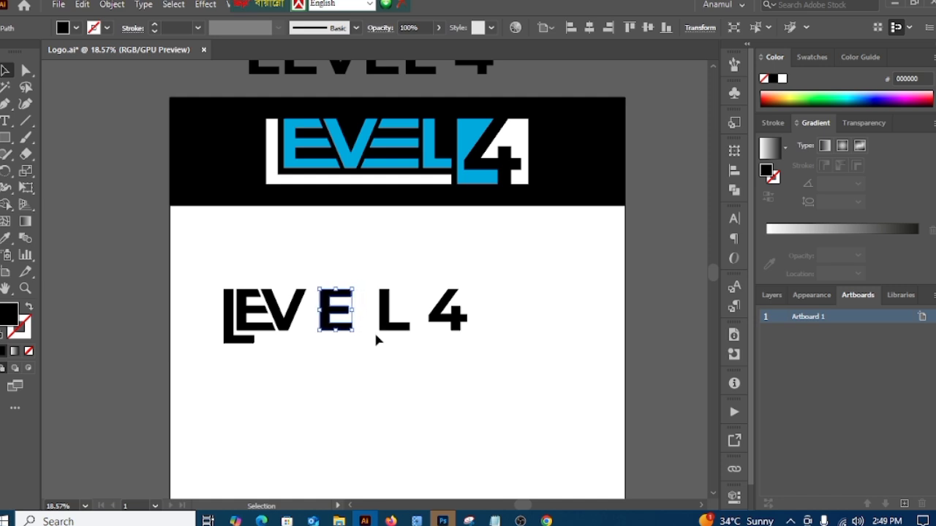
pyautogui.press('Left')
pyautogui.press('Left')
pyautogui.press('Left')
pyautogui.click(379, 355)
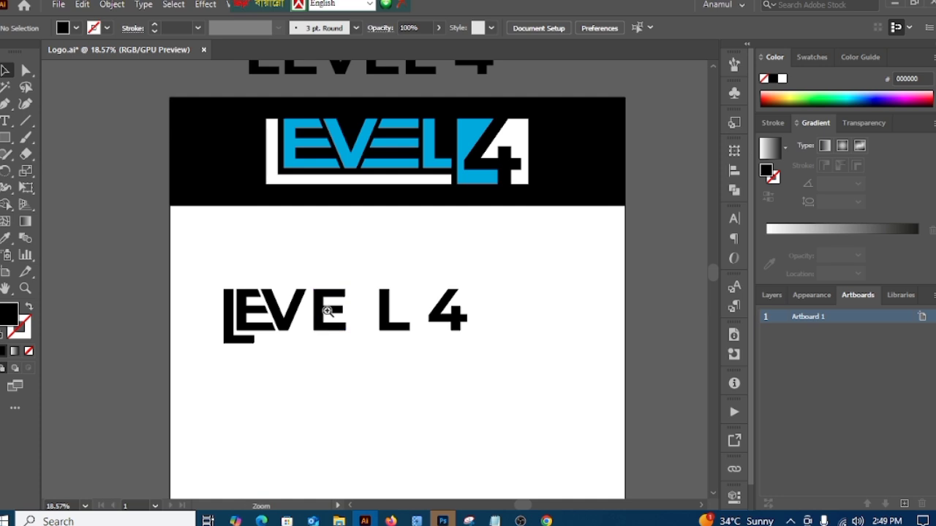
# Step: Draw a vertical cutting line along the inner edge of the second E's stem, extending above and below the letter
pyautogui.scroll(5, 321, 310)
pyautogui.click(5, 104)
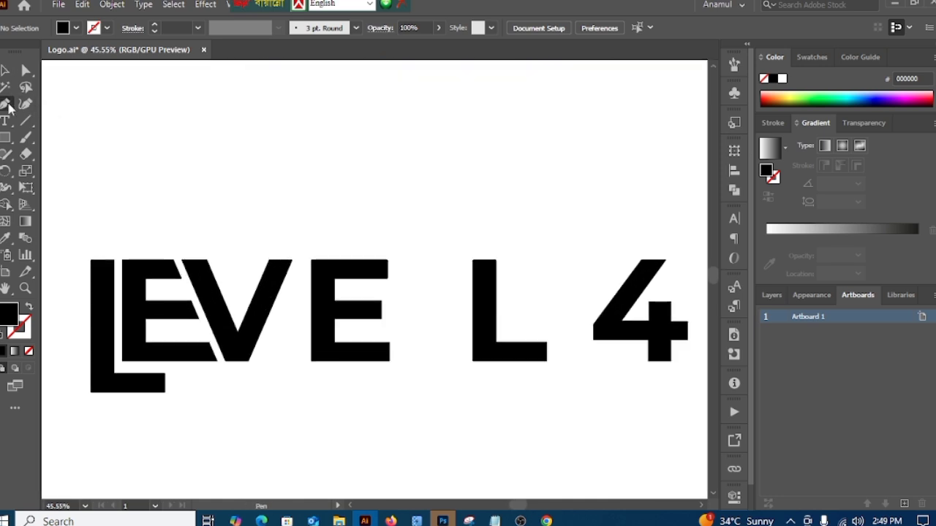
pyautogui.click(334, 278)
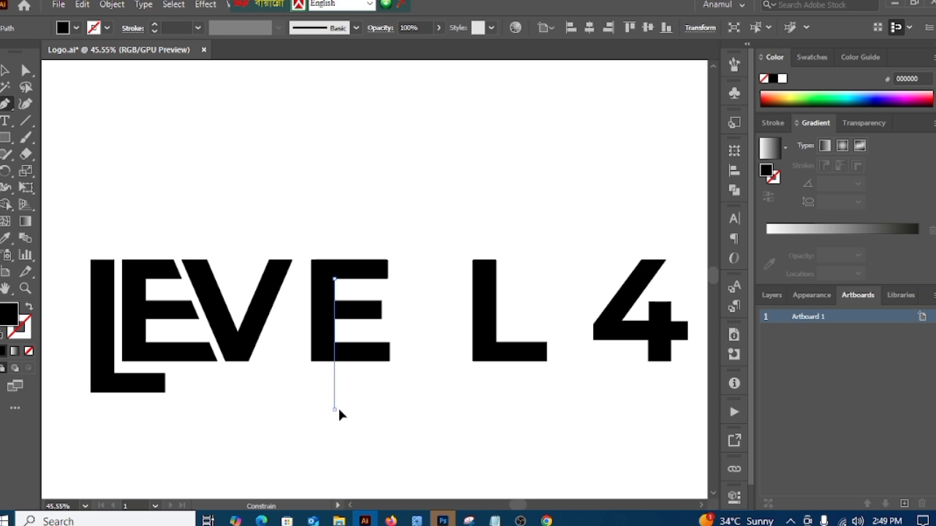
pyautogui.click(334, 409)
pyautogui.press('v')
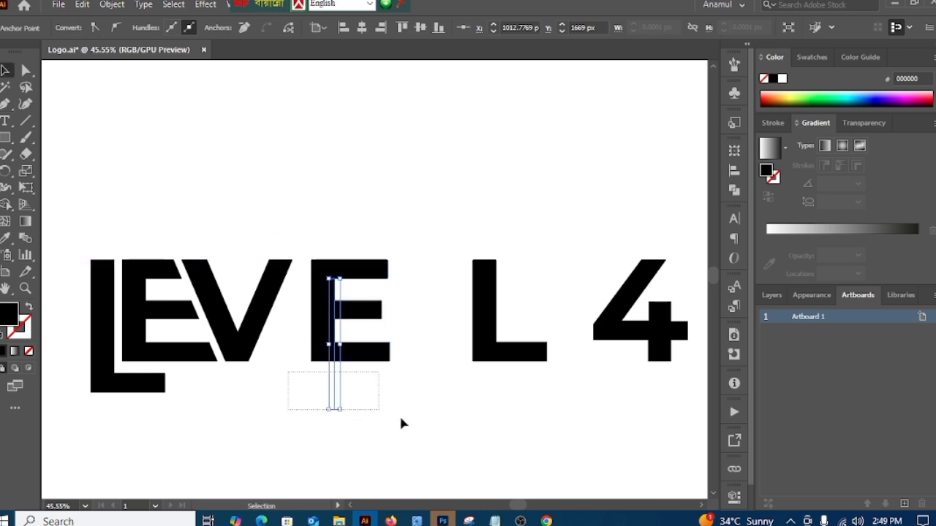
pyautogui.moveTo(401, 423); pyautogui.dragTo(401, 423)
pyautogui.keyDown('shift'); pyautogui.click(350, 301); pyautogui.keyUp('shift')
# Step: Remove the second E's stem with Shape Builder and delete the leftover cutting line, keeping only the three horizontal bars
pyautogui.moveTo(335, 275); pyautogui.dragTo(397, 417)
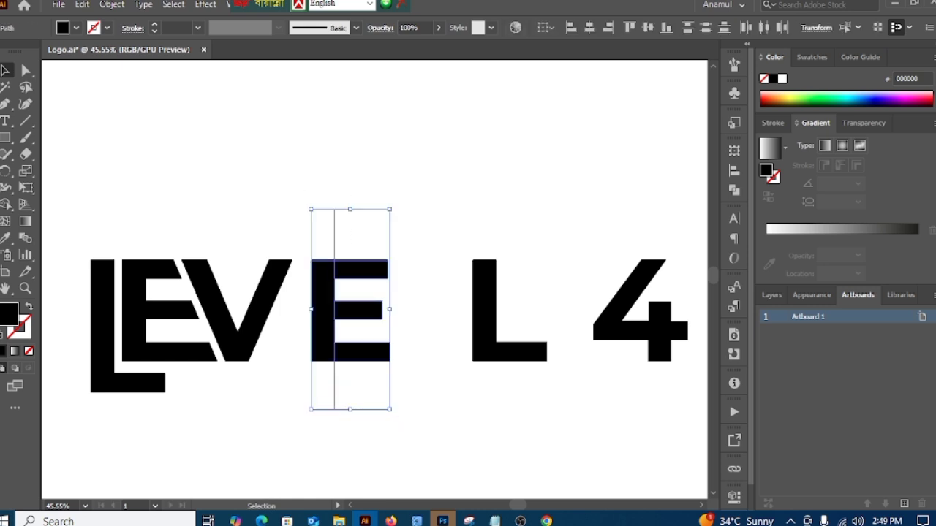
pyautogui.click(8, 206)
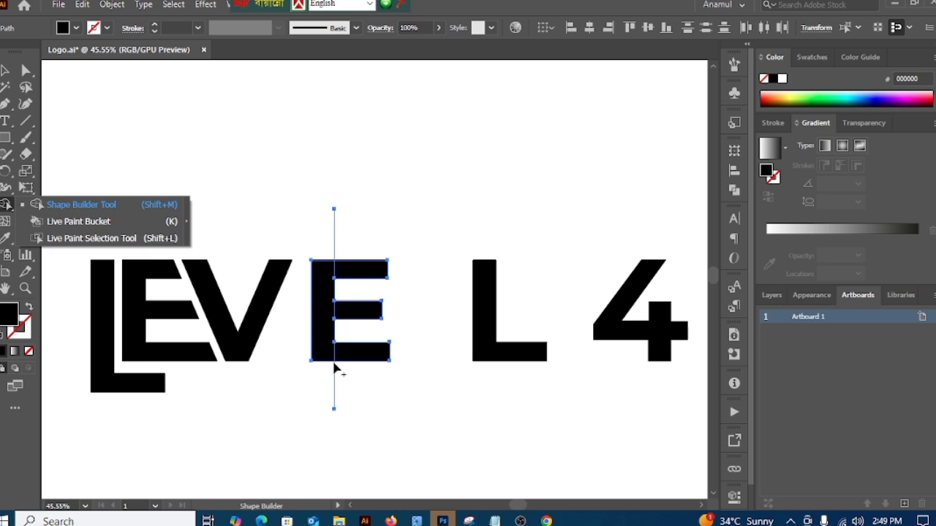
pyautogui.keyDown('alt'); pyautogui.click(323, 340); pyautogui.keyUp('alt')
pyautogui.press('v')
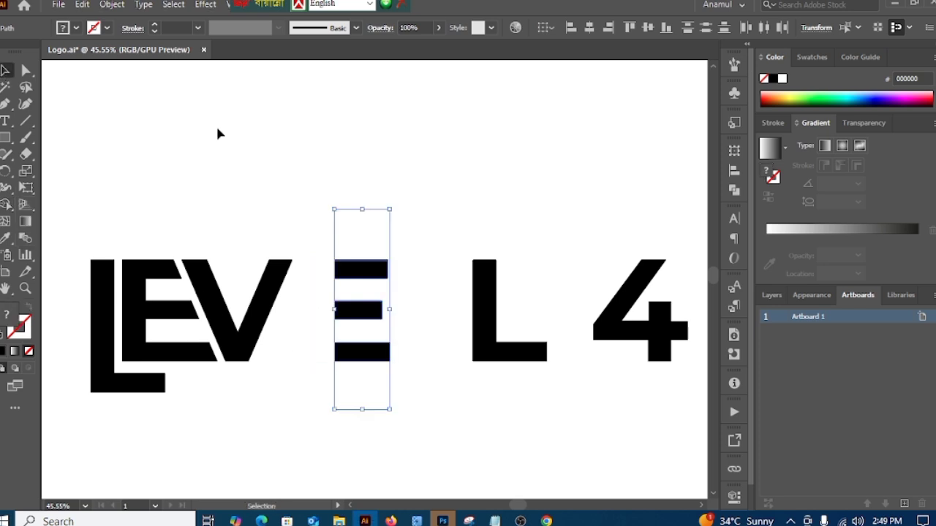
pyautogui.moveTo(287, 196); pyautogui.dragTo(380, 244)
pyautogui.press('Delete')
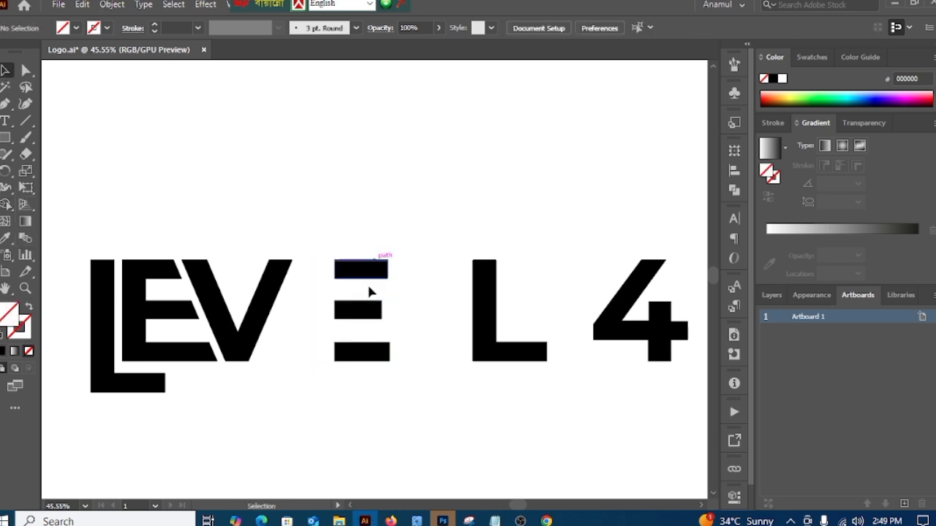
# Step: Stretch the second E's three bars leftward together, bringing their left ends close to the V
pyautogui.press('z')
pyautogui.moveTo(475, 395); pyautogui.dragTo(384, 382)
pyautogui.moveTo(447, 400); pyautogui.dragTo(378, 377)
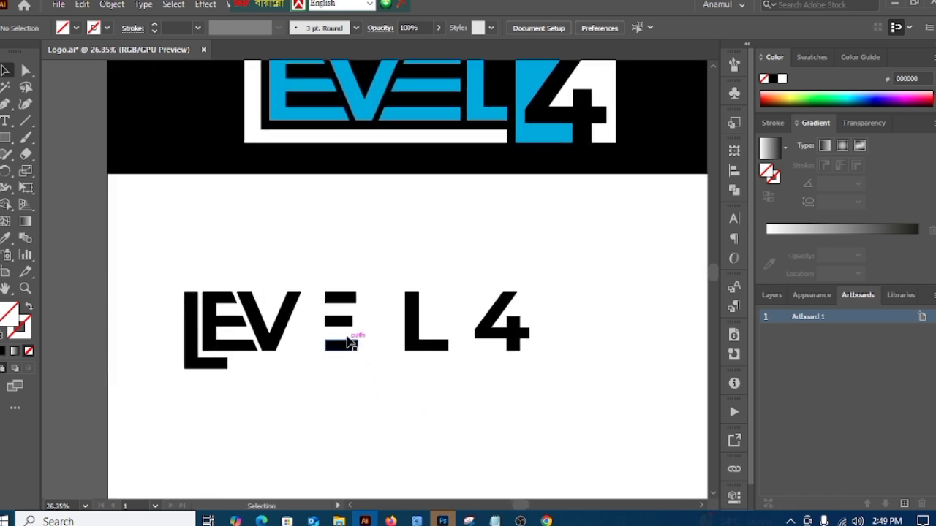
pyautogui.moveTo(351, 339); pyautogui.dragTo(319, 278)
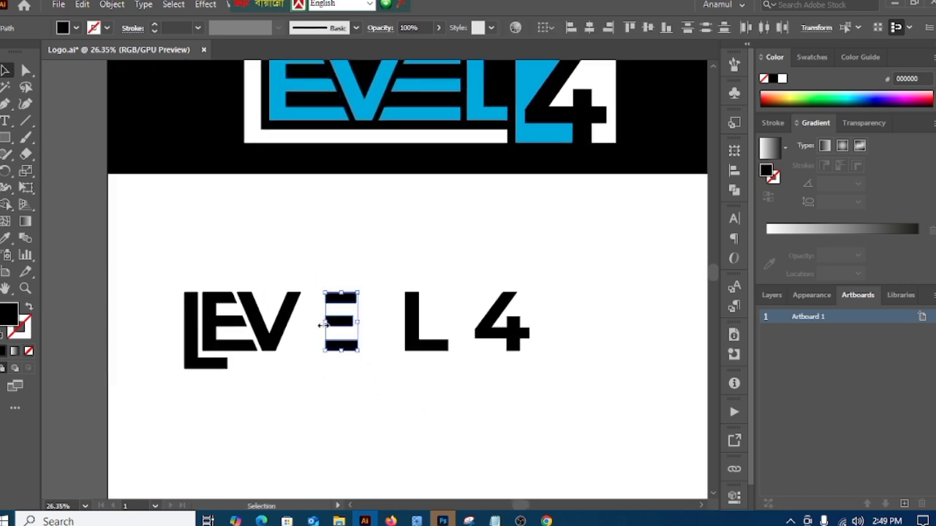
pyautogui.moveTo(321, 325); pyautogui.dragTo(305, 325)
pyautogui.click(370, 392)
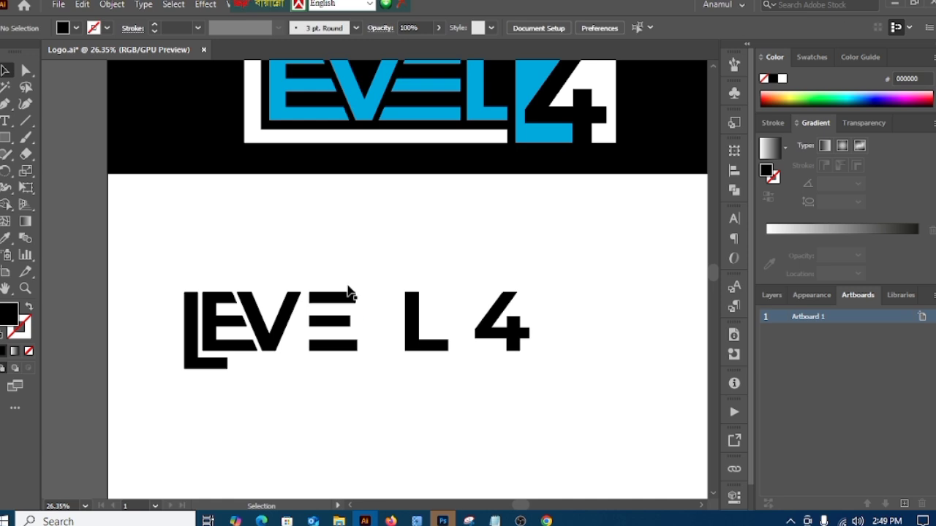
# Step: Nudge the three bars left until the top bar touches the V's upper right end
pyautogui.moveTo(349, 292); pyautogui.dragTo(353, 352)
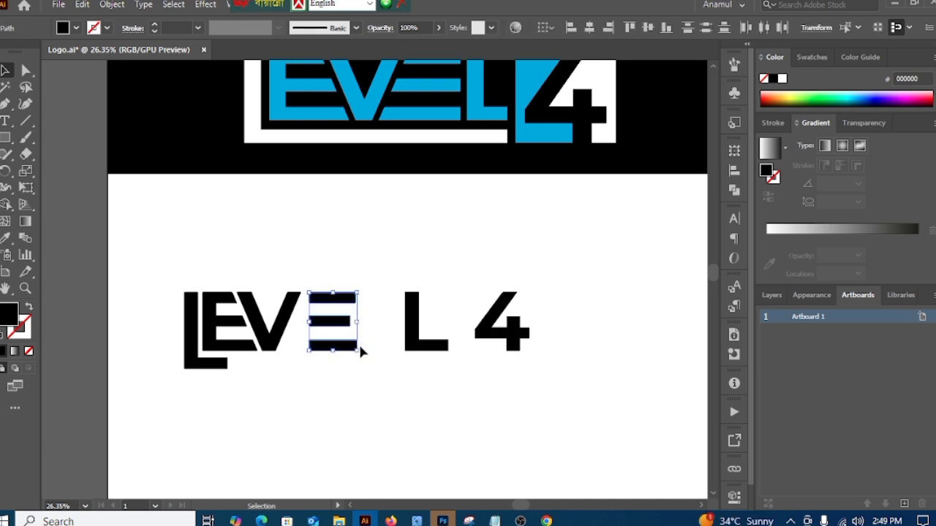
pyautogui.press('Left')
pyautogui.press('Left')
pyautogui.press('Left')
pyautogui.press('Left')
pyautogui.press('Left')
pyautogui.press('Left')
pyautogui.press('Left')
pyautogui.press('Left')
pyautogui.press('Left')
pyautogui.press('Left')
pyautogui.press('Left')
pyautogui.press('Left')
pyautogui.press('Left')
pyautogui.press('Left')
pyautogui.press('Left')
pyautogui.press('Left')
pyautogui.press('Left')
pyautogui.press('Left')
pyautogui.press('Left')
pyautogui.press('Left')
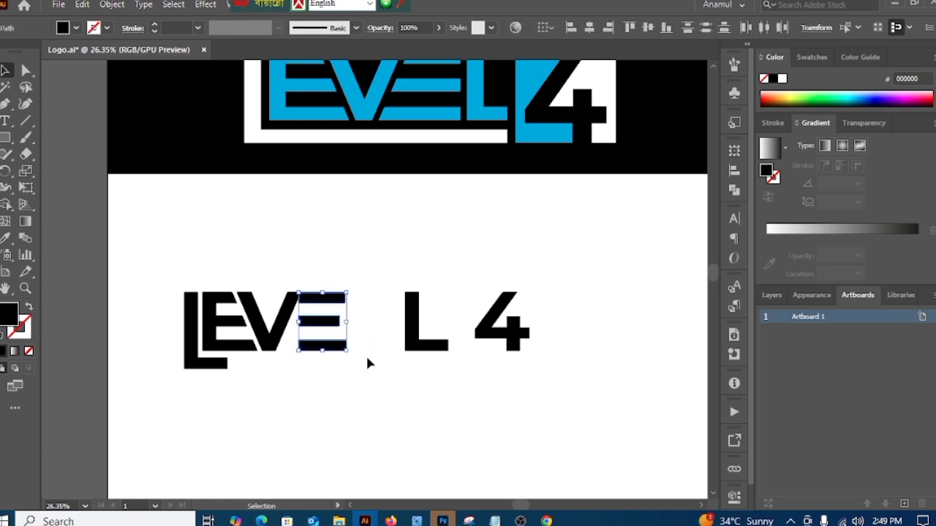
pyautogui.moveTo(367, 358); pyautogui.dragTo(375, 374)
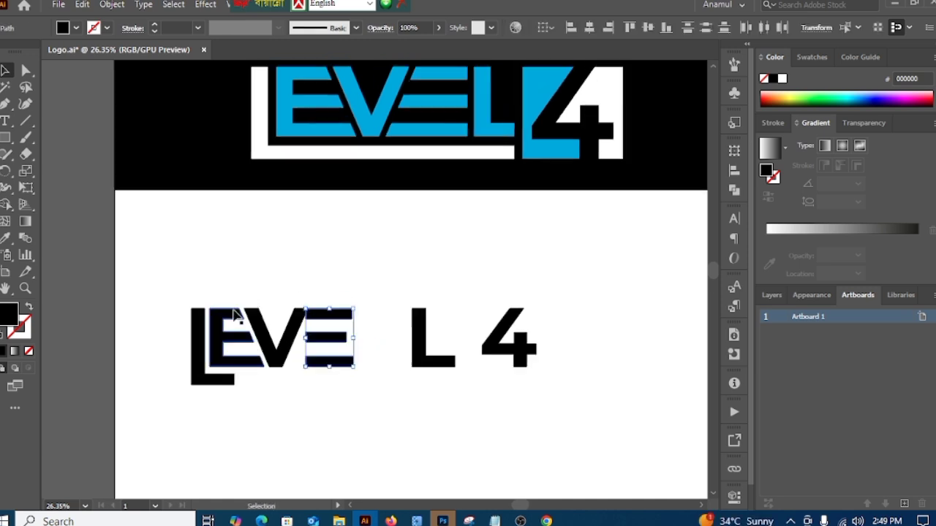
pyautogui.click(337, 392)
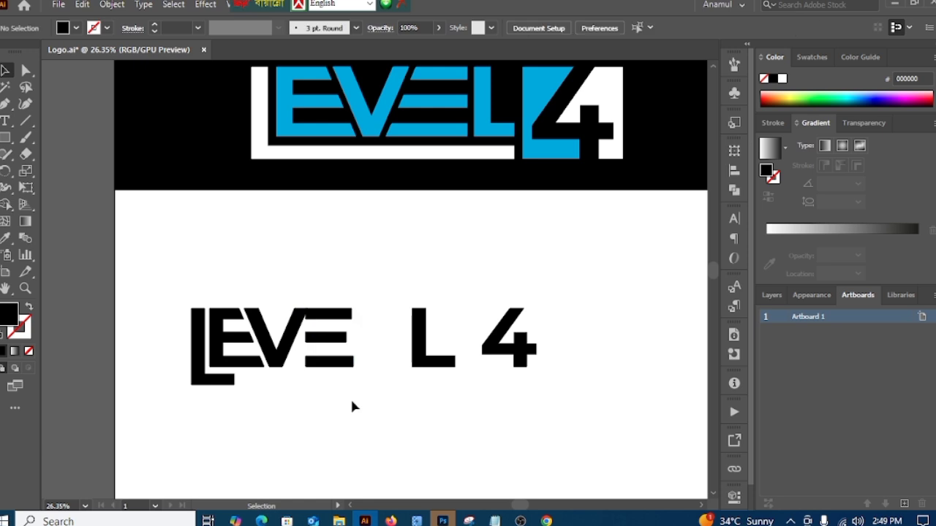
# Step: Extend the middle bar's right end to line up with the right end of the top bar
pyautogui.click(341, 342)
pyautogui.moveTo(354, 338); pyautogui.dragTo(353, 339)
pyautogui.click(391, 407)
pyautogui.moveTo(352, 419); pyautogui.dragTo(337, 403)
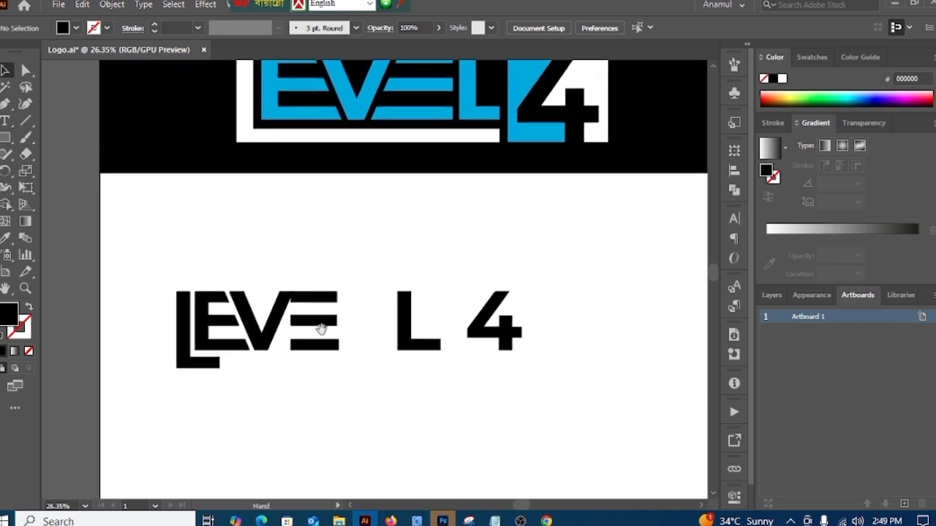
pyautogui.press('space')
pyautogui.moveTo(317, 266); pyautogui.dragTo(317, 296)
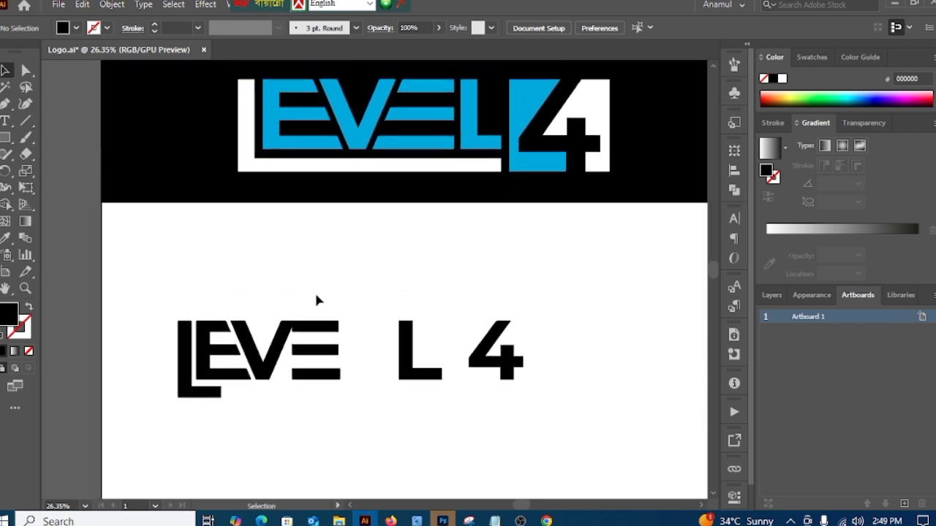
# Step: Nudge the three bars slightly further left so the top bar overlaps the V's right diagonal
pyautogui.moveTo(355, 378); pyautogui.dragTo(357, 377)
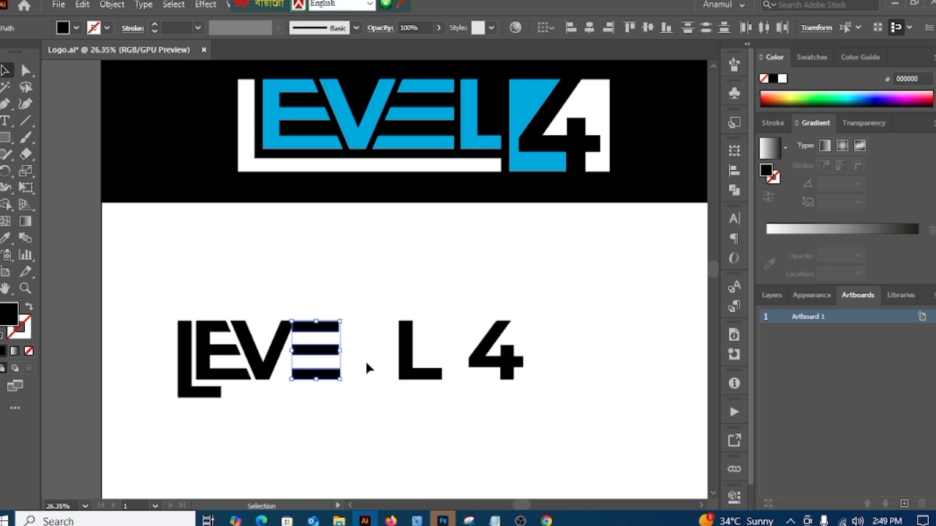
pyautogui.press('Left')
pyautogui.press('Left')
pyautogui.press('Left')
pyautogui.press('Left')
pyautogui.press('Left')
pyautogui.press('Left')
pyautogui.press('Left')
pyautogui.press('Left')
pyautogui.press('Left')
pyautogui.press('Left')
pyautogui.press('Left')
pyautogui.press('Left')
pyautogui.press('Left')
pyautogui.press('Left')
pyautogui.press('Left')
pyautogui.press('Left')
pyautogui.press('Left')
pyautogui.press('Left')
pyautogui.press('Left')
pyautogui.press('Left')
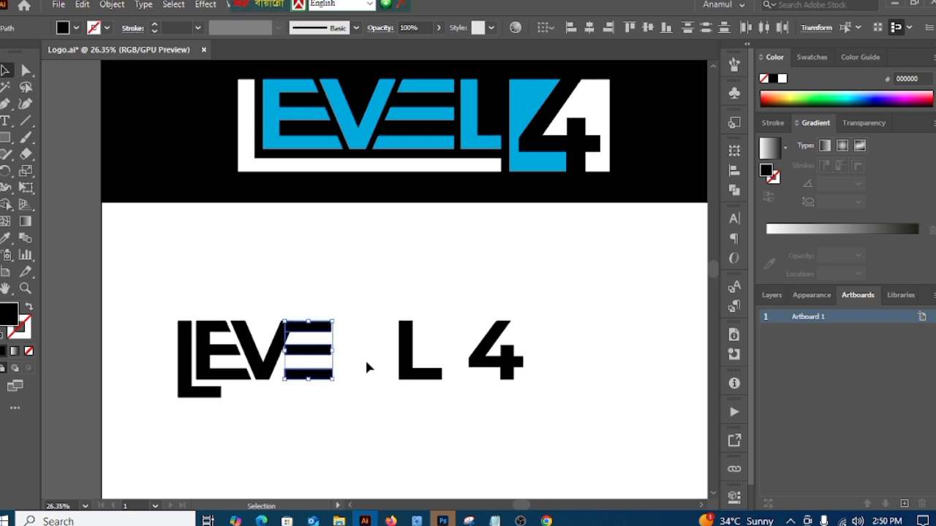
pyautogui.press('Right')
pyautogui.press('Right')
pyautogui.press('Right')
pyautogui.press('Right')
pyautogui.press('Right')
pyautogui.press('Right')
pyautogui.press('Right')
pyautogui.press('Right')
pyautogui.press('Right')
pyautogui.press('Right')
pyautogui.click(340, 395)
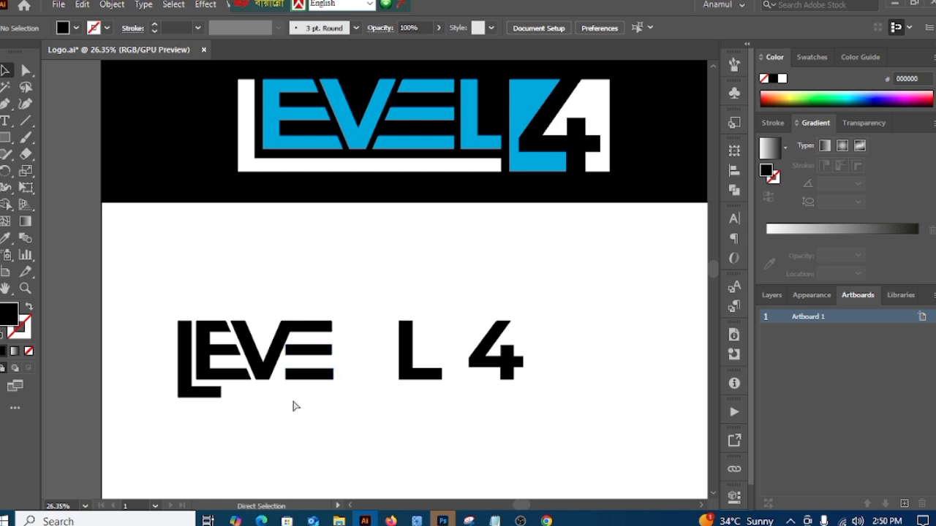
# Step: Stretch the middle and bottom bars leftward together until both overlap the V's right diagonal
pyautogui.hotkey('ctrl', 'space')
pyautogui.moveTo(274, 405); pyautogui.dragTo(404, 369)
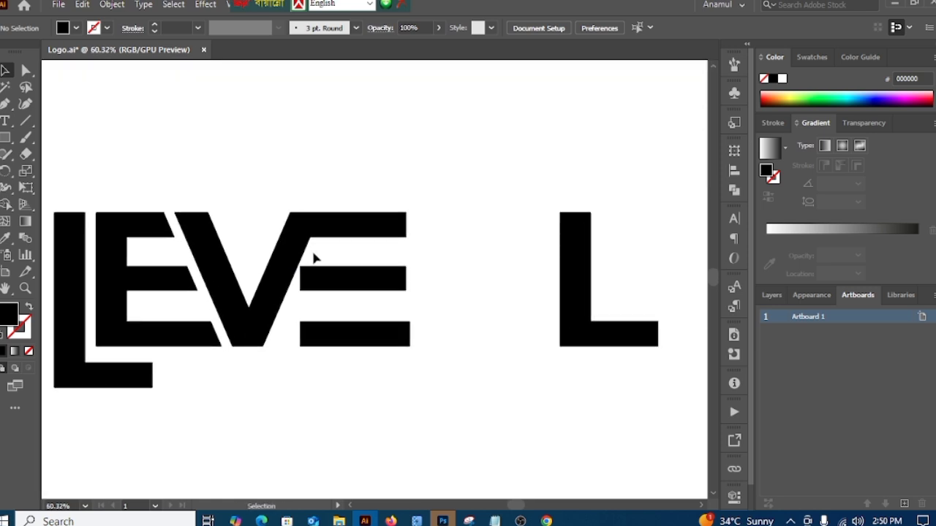
pyautogui.moveTo(343, 376); pyautogui.dragTo(343, 374)
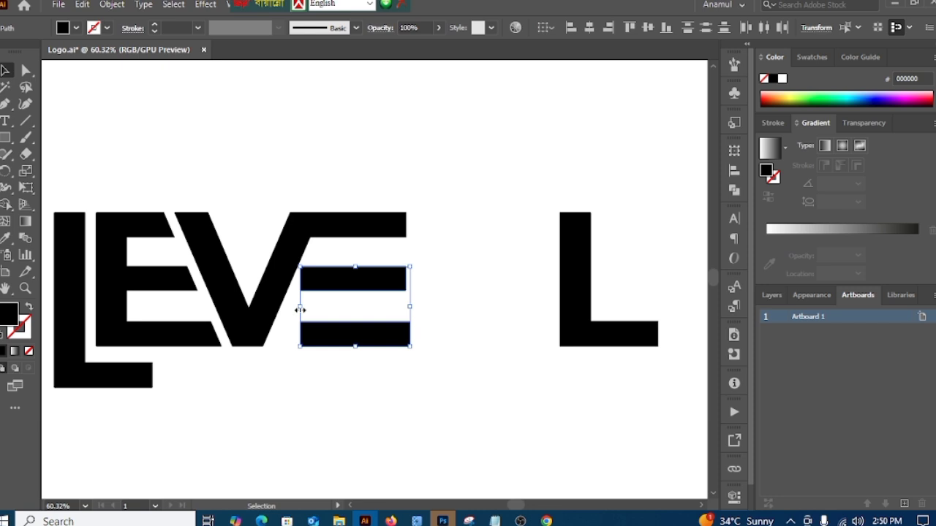
pyautogui.moveTo(300, 310); pyautogui.dragTo(262, 309)
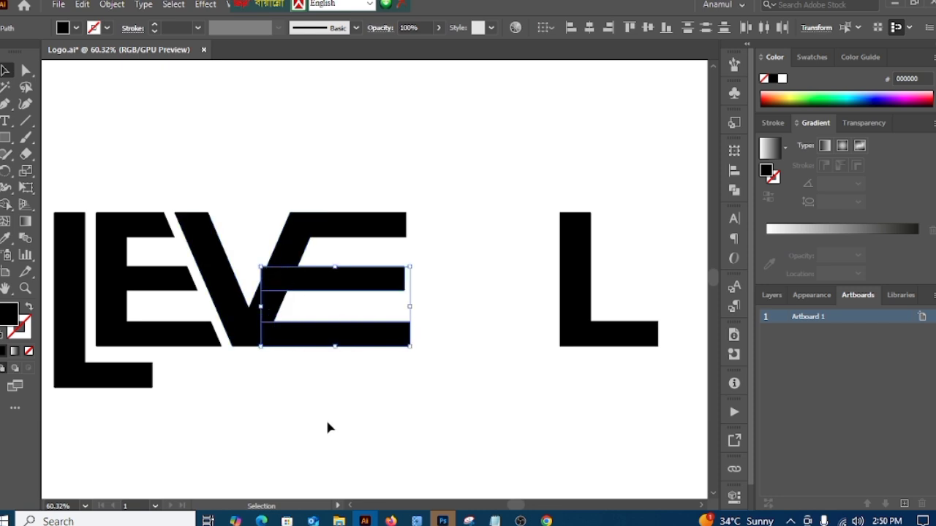
pyautogui.click(327, 419)
# Step: Offset the V's path by 20 px with mitered joins
pyautogui.hotkey('ctrl', 'space')
pyautogui.moveTo(329, 413); pyautogui.dragTo(300, 412)
pyautogui.press('space')
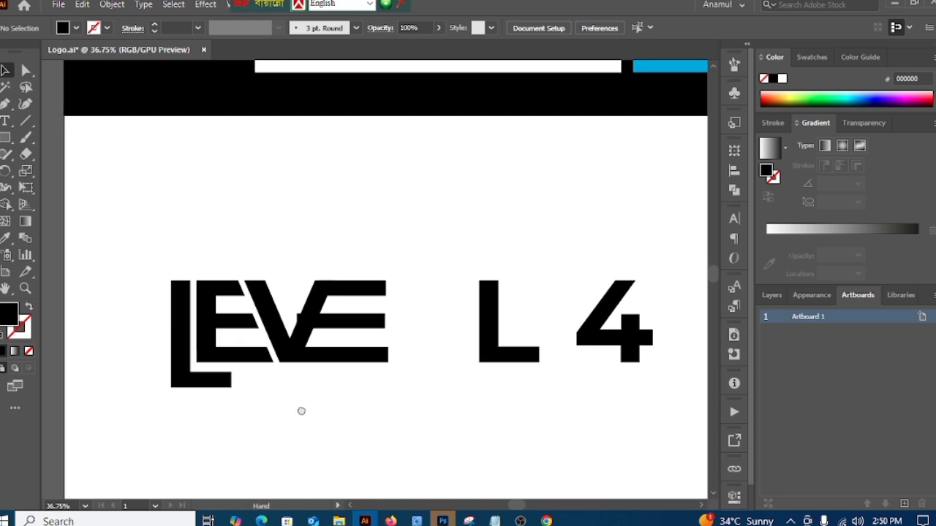
pyautogui.click(266, 321)
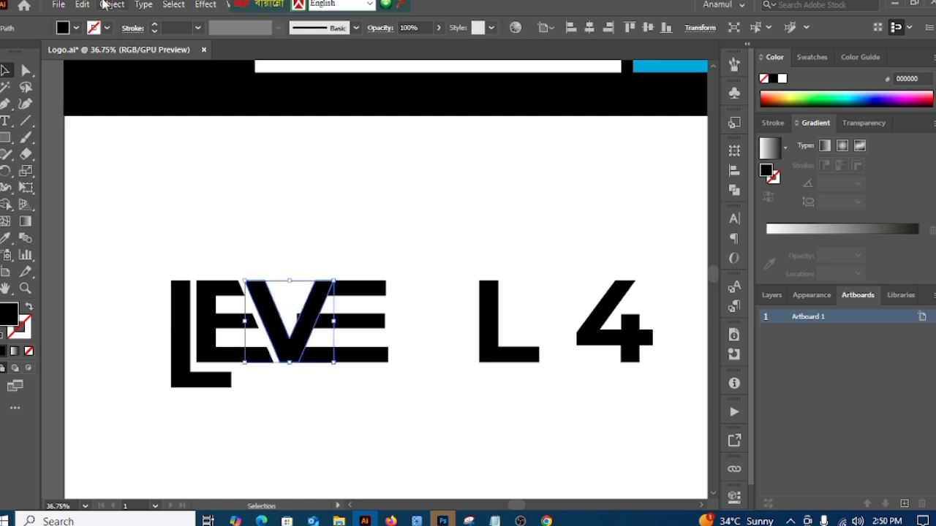
pyautogui.click(110, 5)
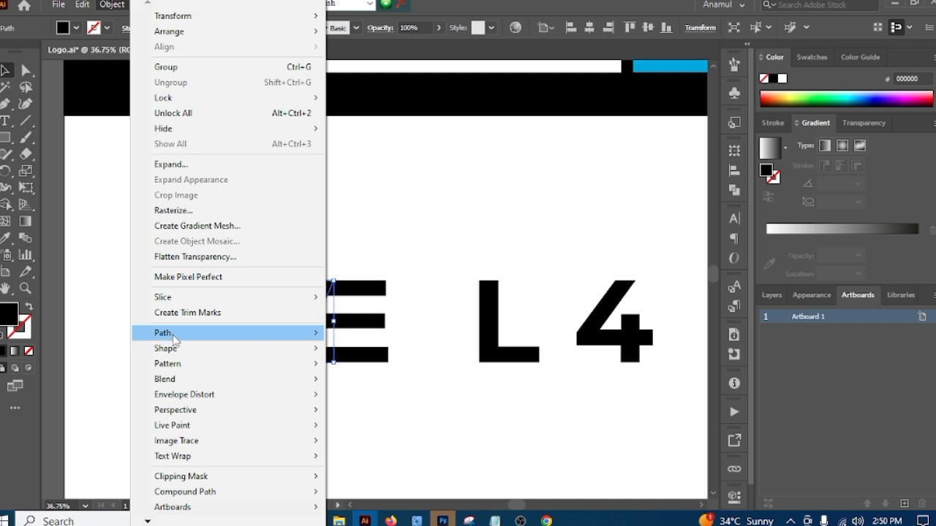
pyautogui.moveTo(169, 333)
pyautogui.click(379, 384)
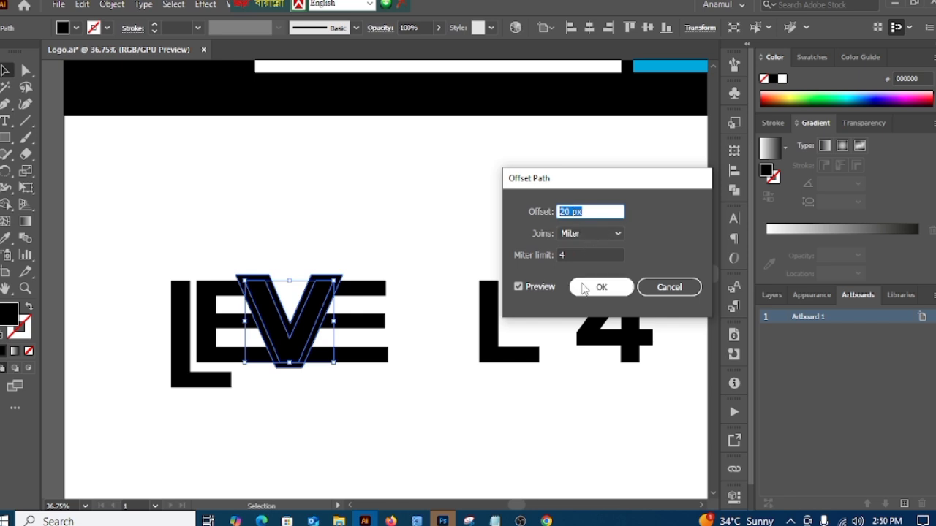
pyautogui.click(589, 289)
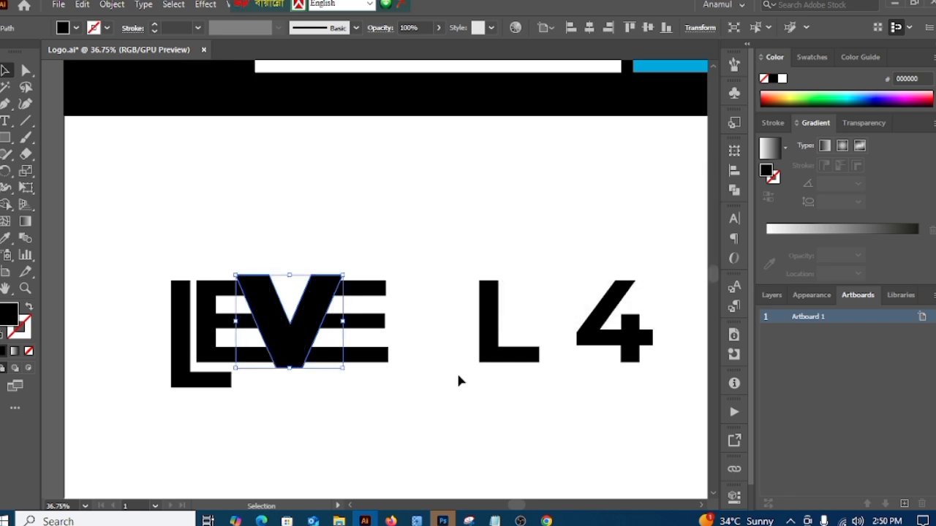
pyautogui.click(437, 374)
pyautogui.moveTo(238, 223); pyautogui.dragTo(313, 248)
pyautogui.moveTo(201, 294); pyautogui.dragTo(250, 372)
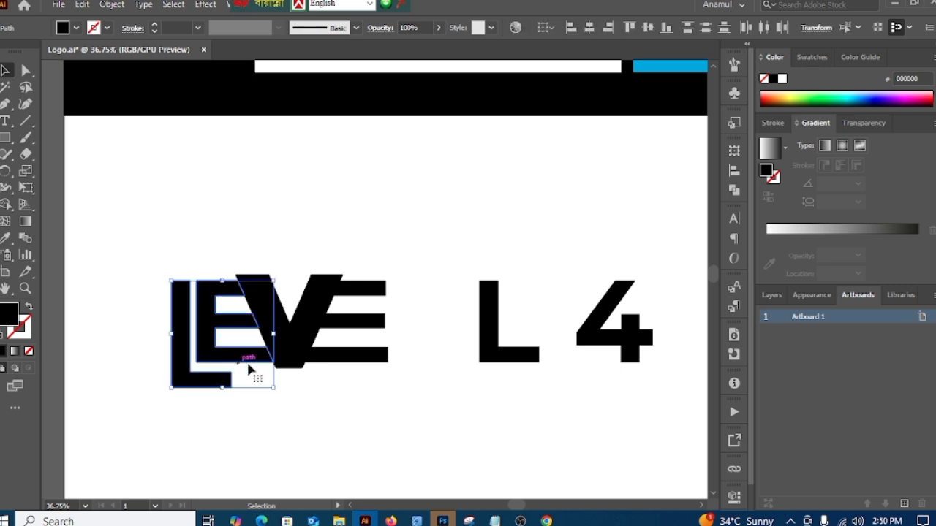
pyautogui.press('a')
pyautogui.hotkey('ctrl', 'shift', 'a')
pyautogui.press('v')
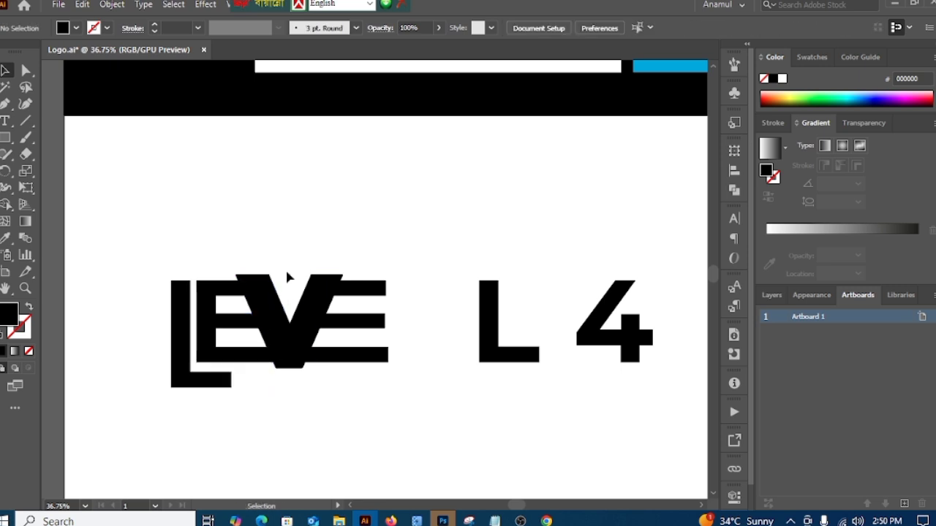
# Step: Cut away the offset outline around the V with Shape Builder, leaving an even diagonal gap before the three bars of the second E
pyautogui.moveTo(277, 234); pyautogui.dragTo(388, 402)
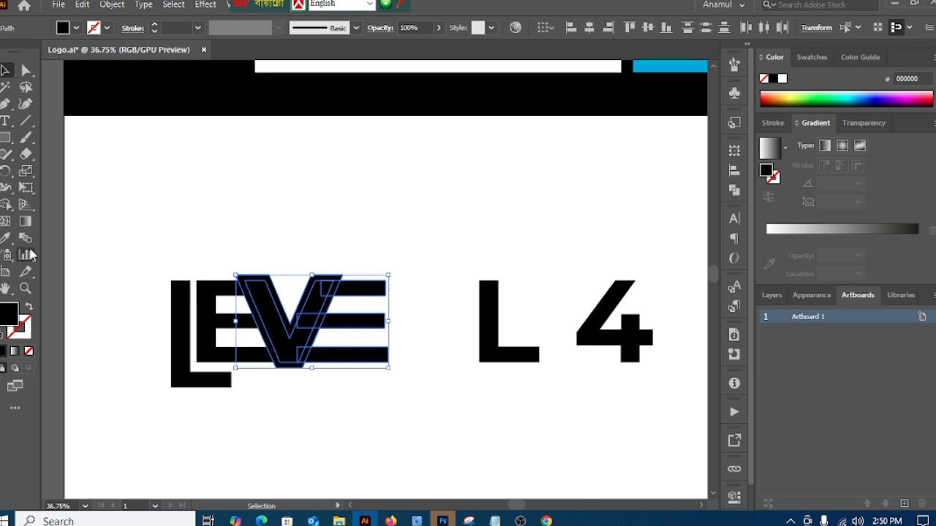
pyautogui.click(4, 206)
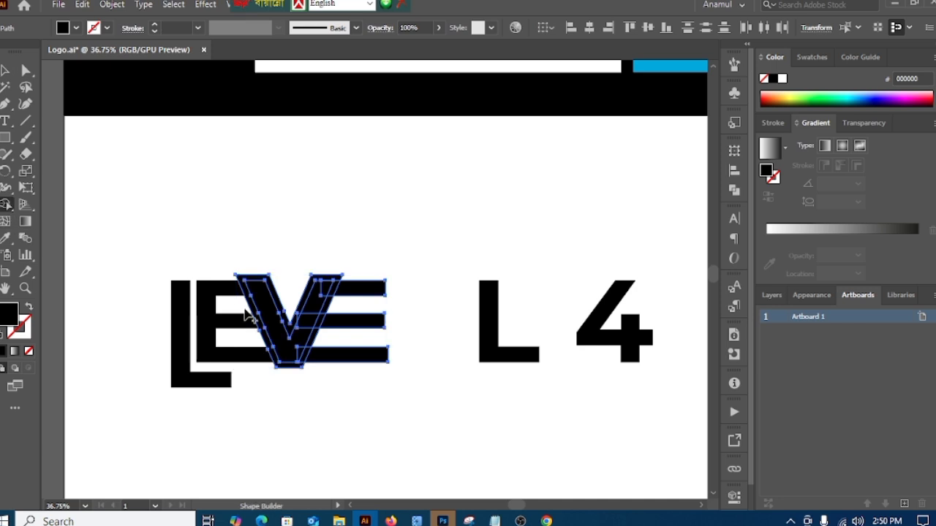
pyautogui.scroll(4, 300, 373)
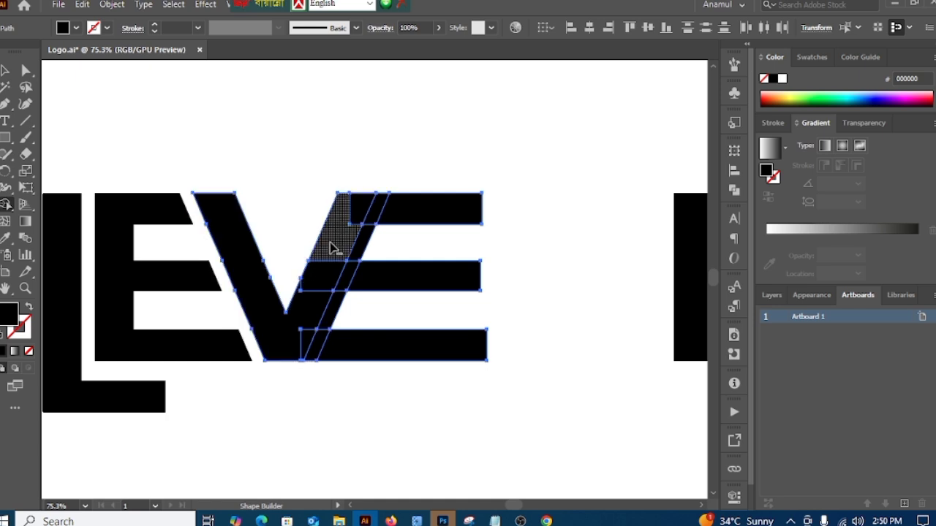
pyautogui.keyDown('alt'); pyautogui.click(382, 199); pyautogui.keyUp('alt')
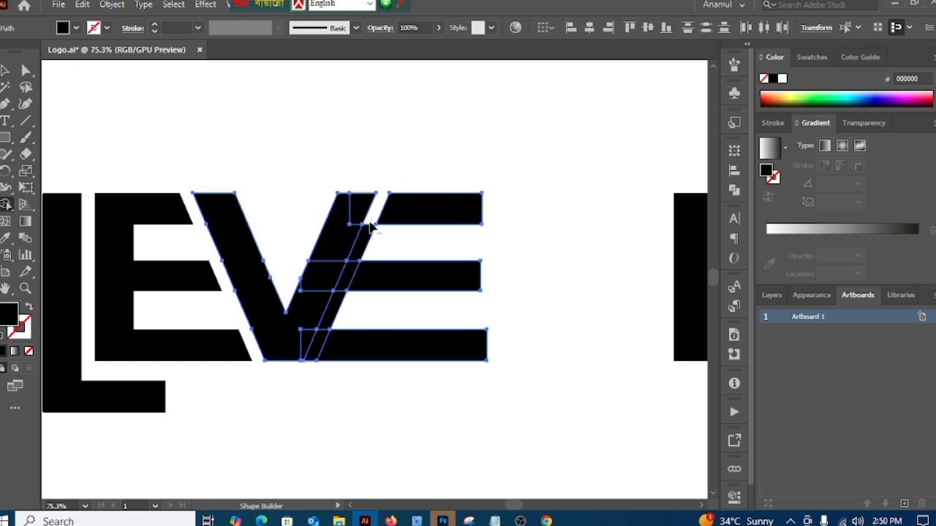
pyautogui.keyDown('alt'); pyautogui.click(366, 242); pyautogui.keyUp('alt')
pyautogui.keyDown('alt'); pyautogui.click(349, 277); pyautogui.keyUp('alt')
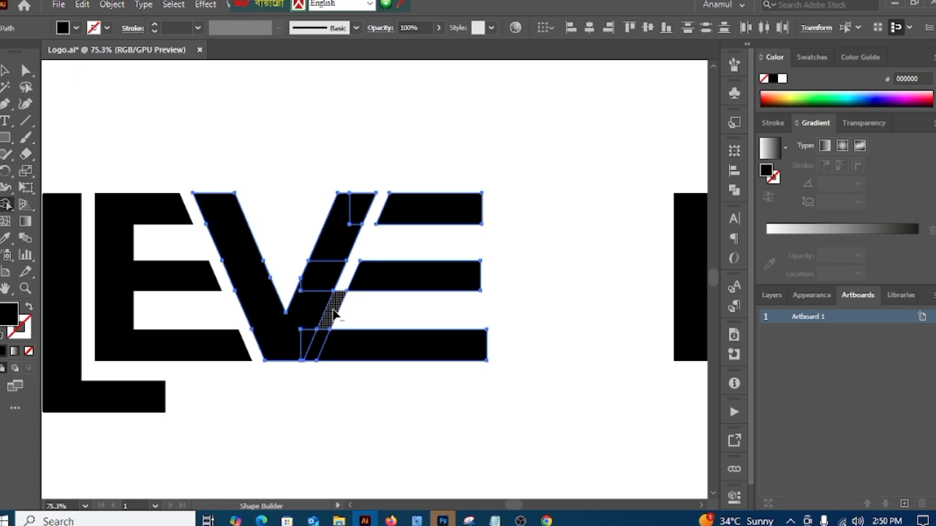
pyautogui.keyDown('alt'); pyautogui.click(333, 314); pyautogui.keyUp('alt')
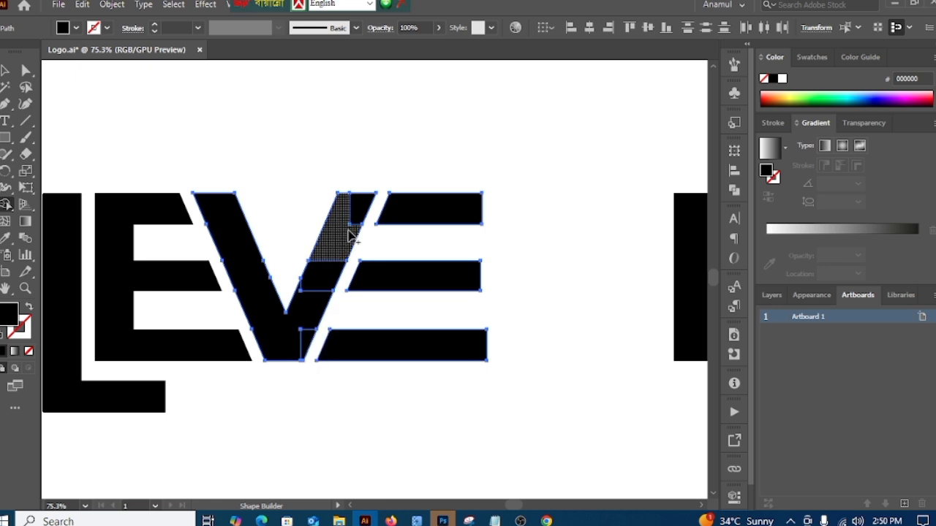
# Step: Merge the remaining segments of the V into one shape with Shape Builder and deselect the artwork
pyautogui.moveTo(370, 186)
pyautogui.mouseDown()
pyautogui.moveTo(317, 281)
pyautogui.moveTo(306, 355)
pyautogui.mouseUp()
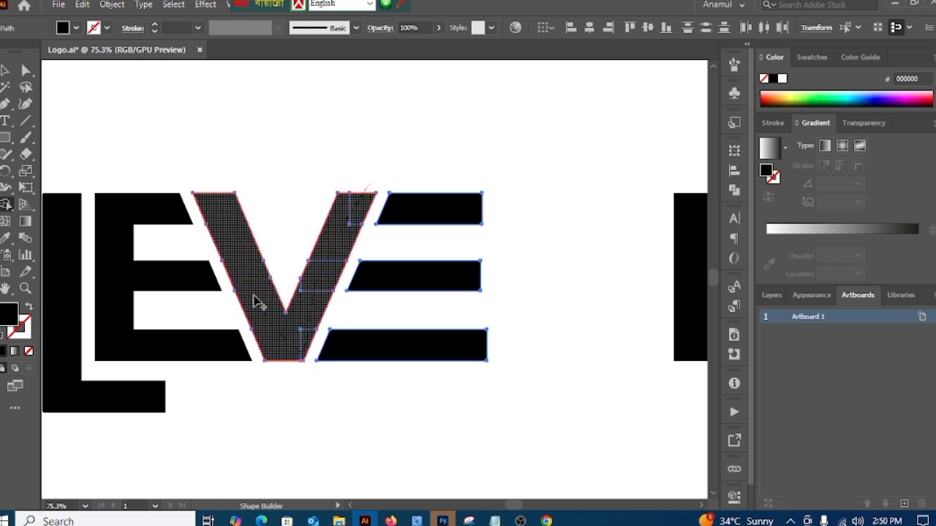
pyautogui.moveTo(256, 303); pyautogui.dragTo(229, 247)
pyautogui.moveTo(213, 216); pyautogui.dragTo(210, 213)
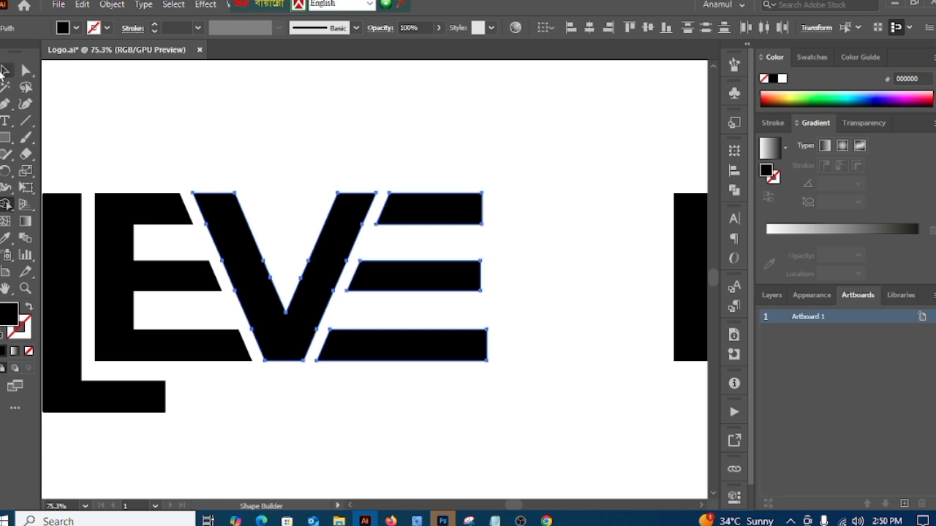
pyautogui.click(4, 71)
pyautogui.click(221, 95)
# Step: Nudge the final L left until it sits close to the right ends of the second E's bars
pyautogui.moveTo(409, 389); pyautogui.dragTo(257, 350)
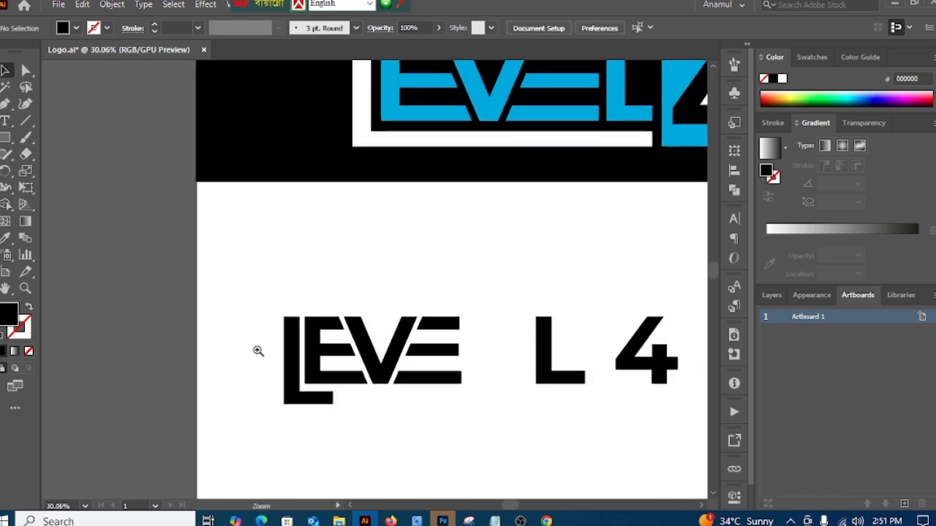
pyautogui.moveTo(433, 371); pyautogui.dragTo(319, 394)
pyautogui.moveTo(424, 246); pyautogui.dragTo(372, 242)
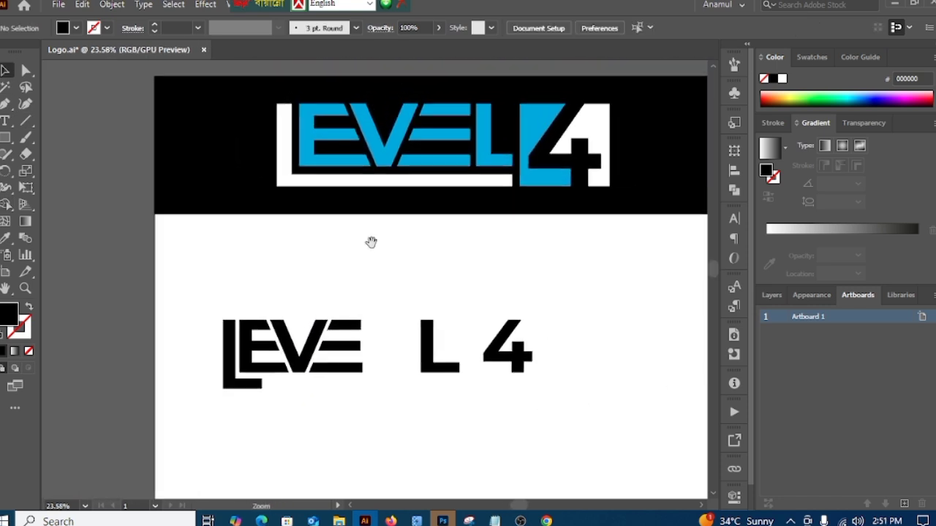
pyautogui.moveTo(375, 290); pyautogui.dragTo(338, 300)
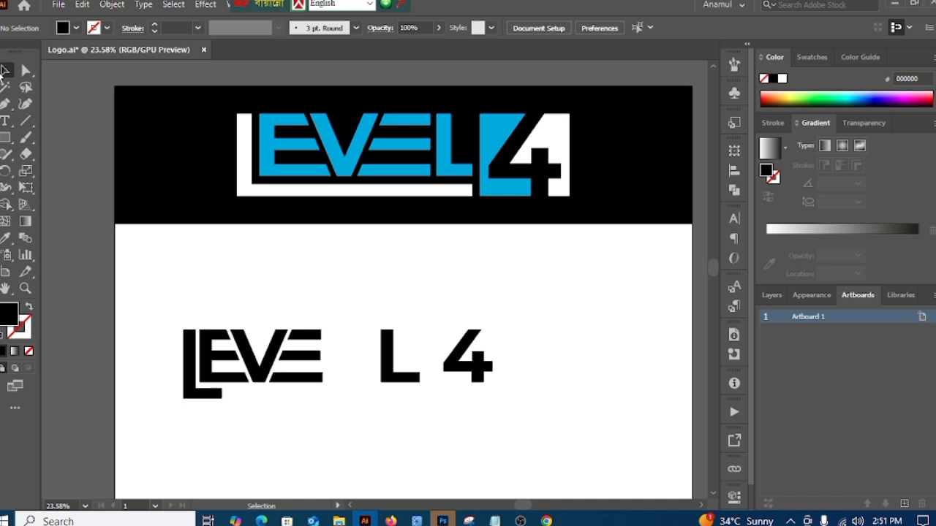
pyautogui.moveTo(402, 414); pyautogui.dragTo(412, 418)
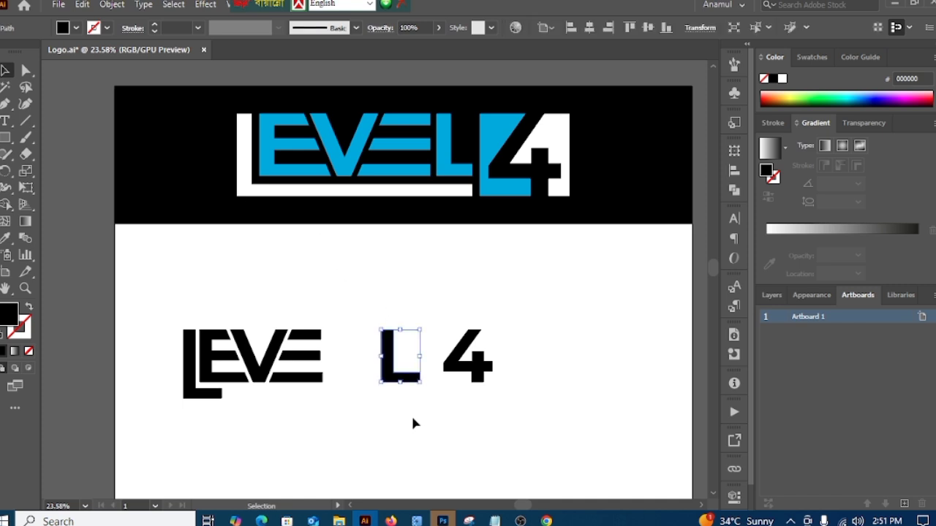
pyautogui.press('Left')
pyautogui.press('Left')
pyautogui.press('Left')
pyautogui.press('Left')
pyautogui.press('Left')
pyautogui.press('Left')
pyautogui.press('Left')
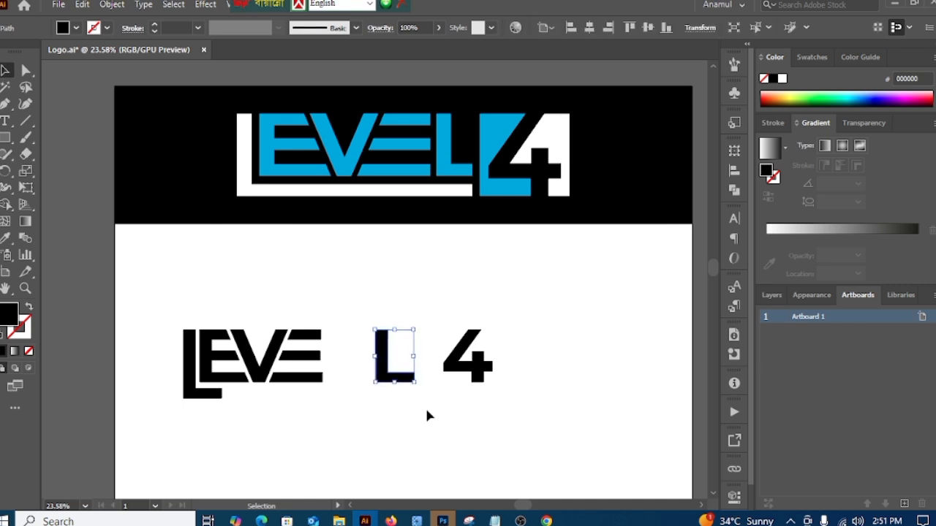
pyautogui.press('Left')
pyautogui.press('Left')
pyautogui.press('Left')
pyautogui.press('Left')
pyautogui.press('Left')
pyautogui.press('Left')
pyautogui.press('Left')
pyautogui.press('Left')
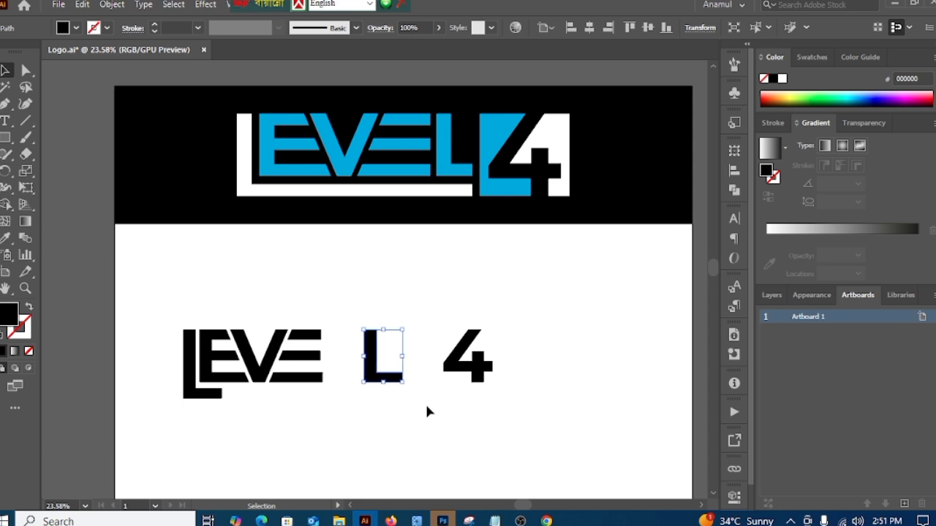
pyautogui.press('Left')
pyautogui.press('Left')
pyautogui.press('Left')
pyautogui.press('Left')
pyautogui.press('Left')
pyautogui.press('Left')
pyautogui.press('Left')
pyautogui.press('Left')
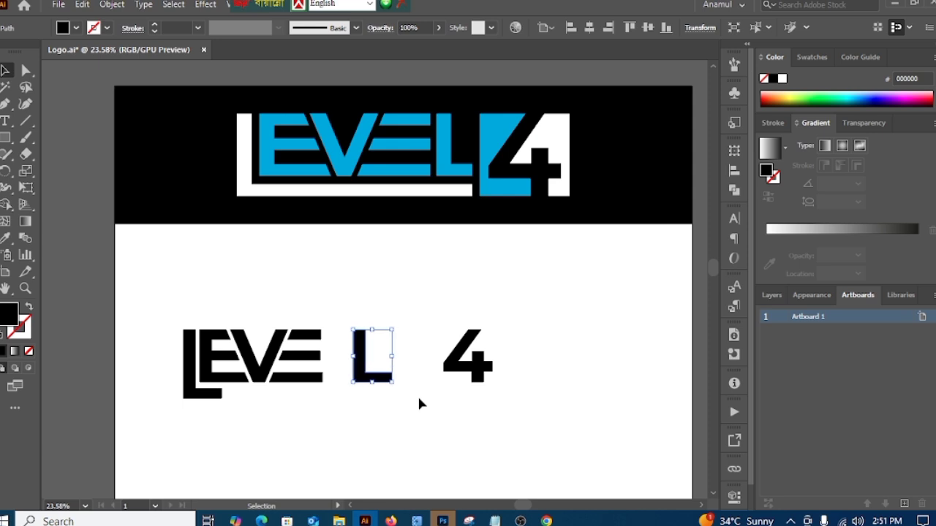
pyautogui.press('Left')
pyautogui.press('Left')
pyautogui.press('Left')
pyautogui.press('Left')
pyautogui.press('Left')
pyautogui.press('Left')
pyautogui.press('Left')
pyautogui.press('Left')
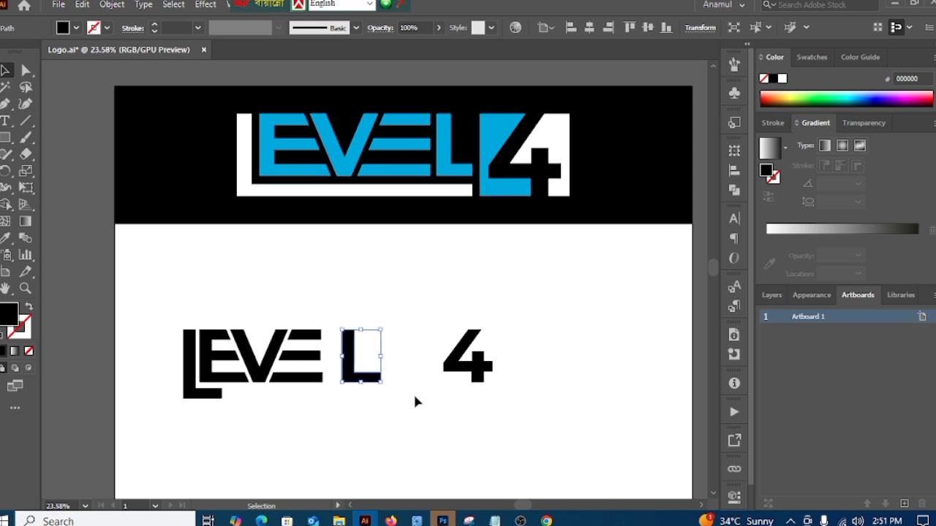
pyautogui.press('Left')
pyautogui.press('Left')
pyautogui.press('Left')
pyautogui.press('Left')
pyautogui.press('Left')
pyautogui.press('Left')
pyautogui.press('Left')
pyautogui.press('Left')
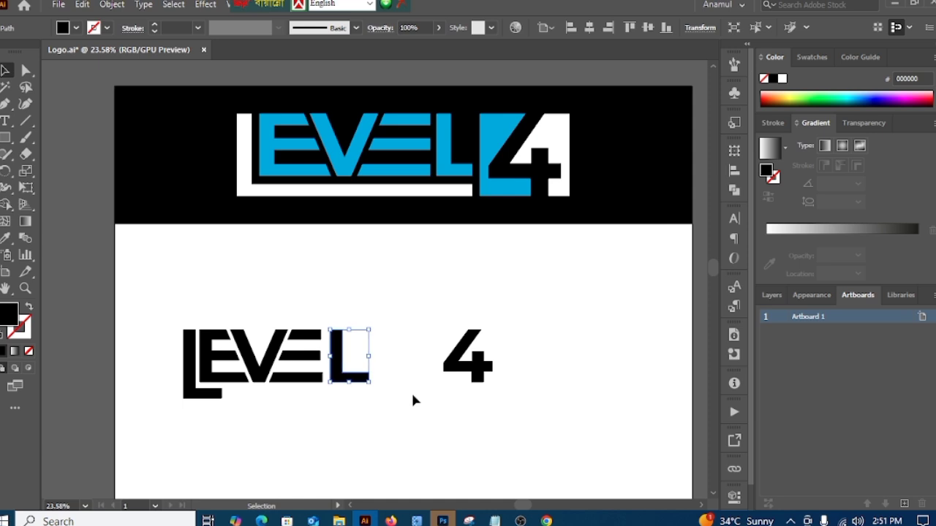
pyautogui.press('Left')
pyautogui.press('Left')
pyautogui.press('Left')
pyautogui.press('Left')
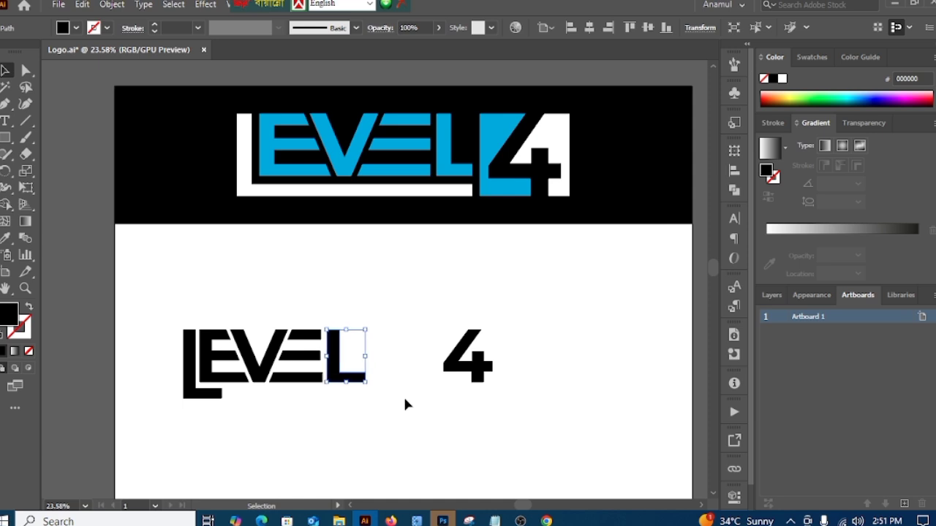
pyautogui.click(400, 419)
# Step: Nudge the final L slightly further left to tighten its gap to the second E
pyautogui.press('z')
pyautogui.moveTo(237, 409); pyautogui.dragTo(350, 406)
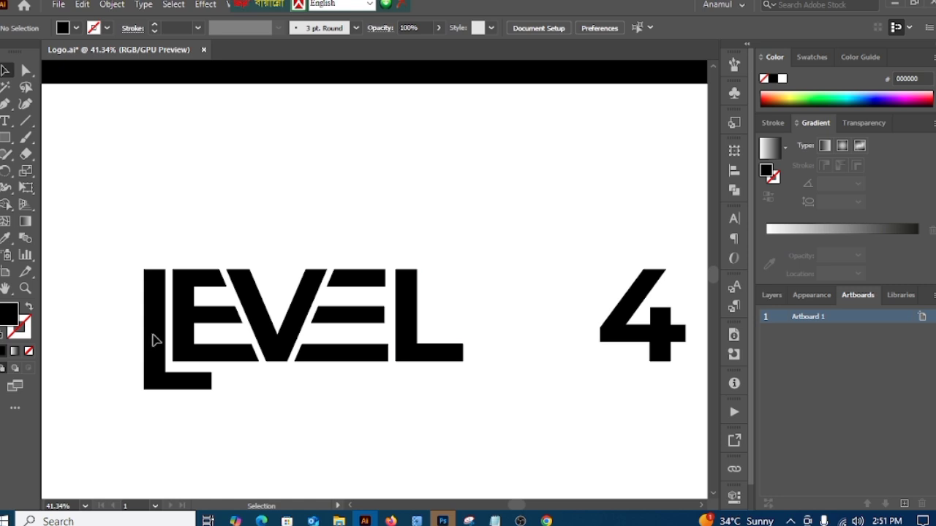
pyautogui.click(423, 356)
pyautogui.press('Left')
pyautogui.press('Left')
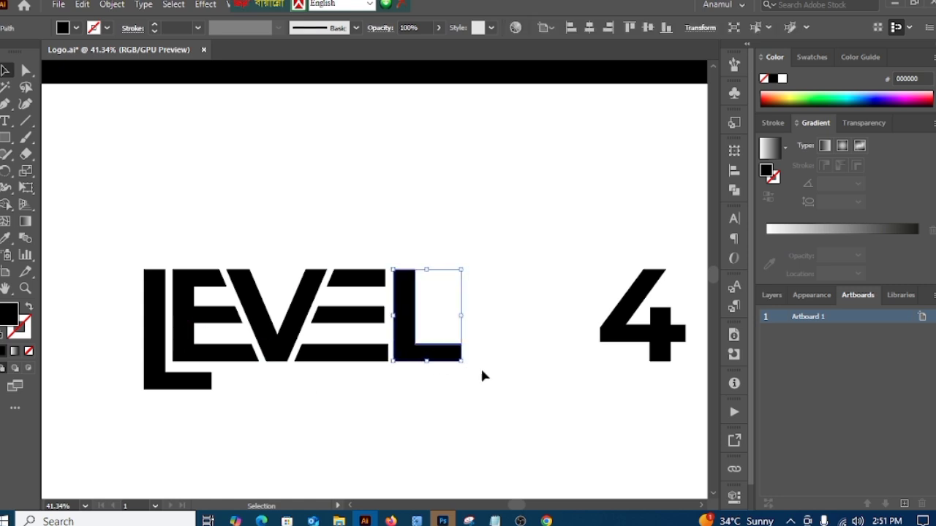
pyautogui.click(401, 437)
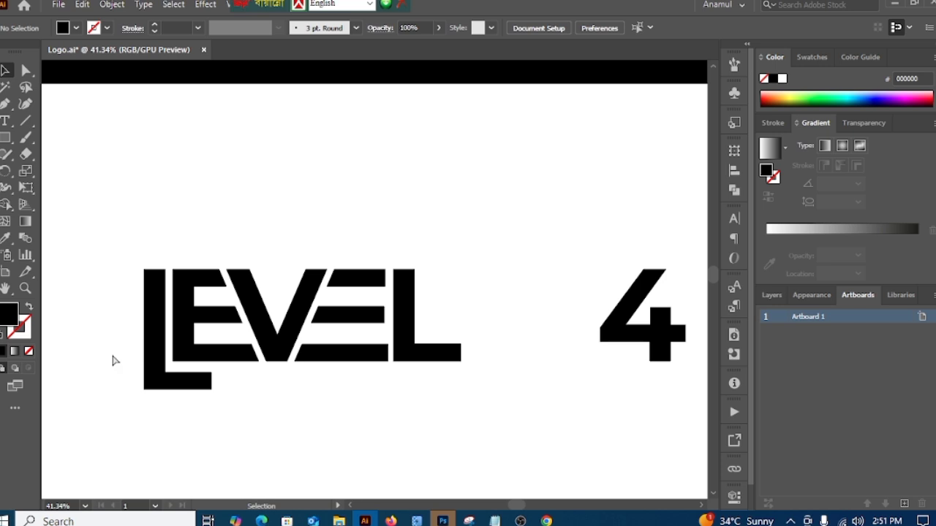
# Step: Draw a small spacer rectangle above the gap between the first L and E, exactly as wide as that gap
pyautogui.scroll(2, 153, 398)
pyautogui.click(6, 138)
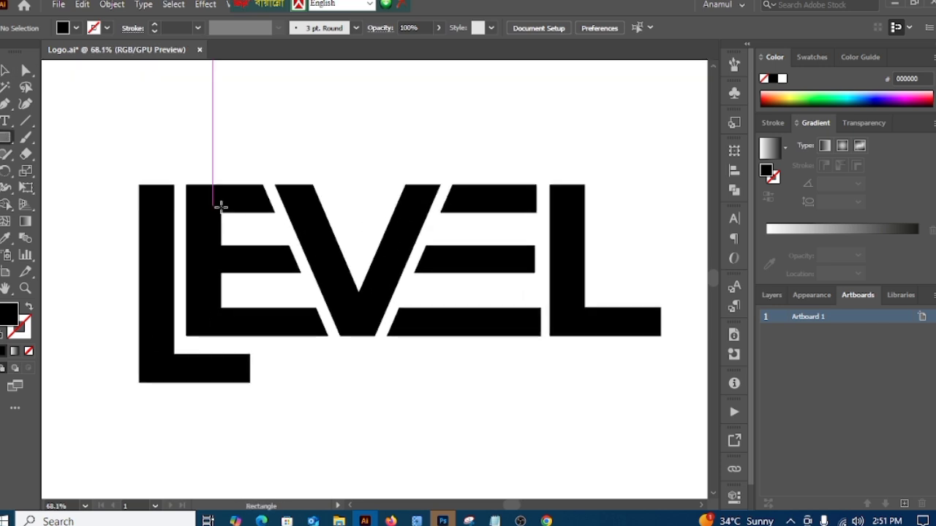
pyautogui.scroll(3, 189, 196)
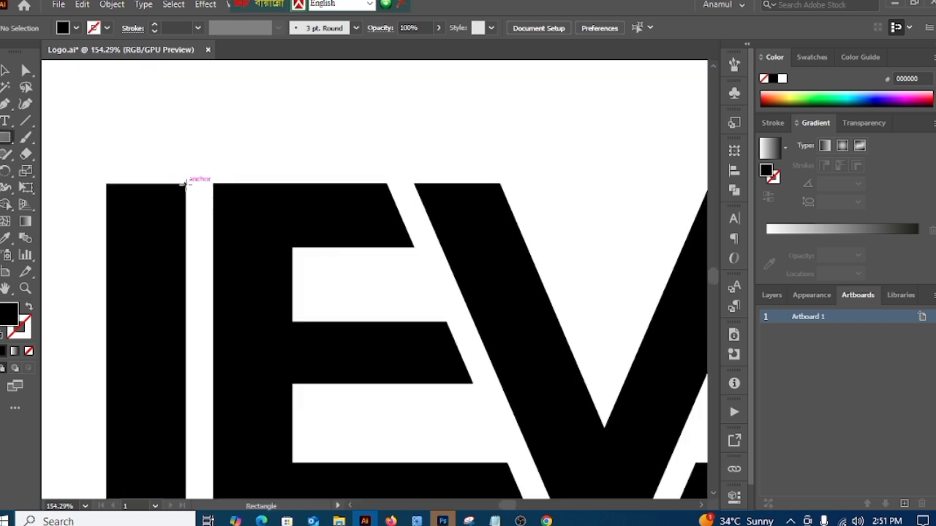
pyautogui.moveTo(185, 184)
pyautogui.mouseDown()
pyautogui.moveTo(215, 206)
pyautogui.moveTo(210, 227)
pyautogui.moveTo(214, 130)
pyautogui.mouseUp()
pyautogui.click(6, 71)
pyautogui.click(314, 110)
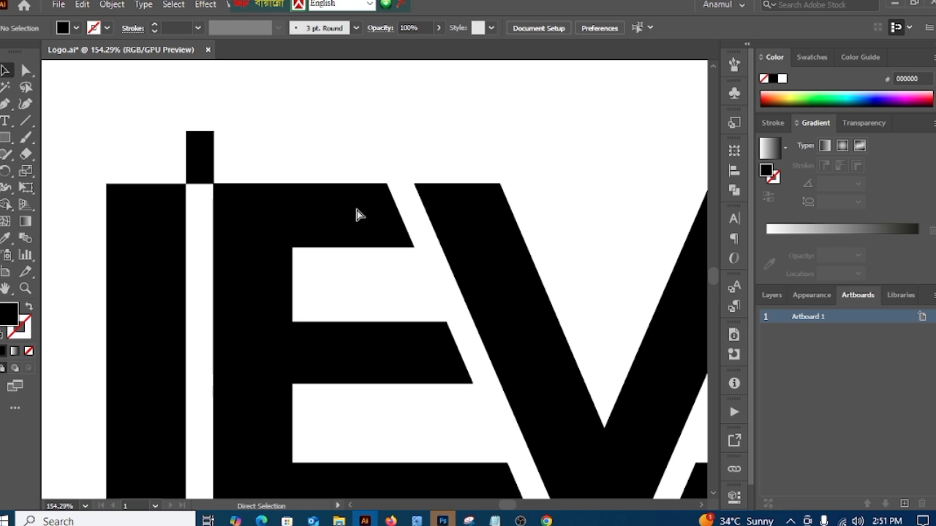
# Step: Move the spacer rectangle against the right end of the second E's bottom bar, overlapping the final L
pyautogui.moveTo(390, 292); pyautogui.dragTo(143, 241)
pyautogui.moveTo(259, 304); pyautogui.dragTo(119, 262)
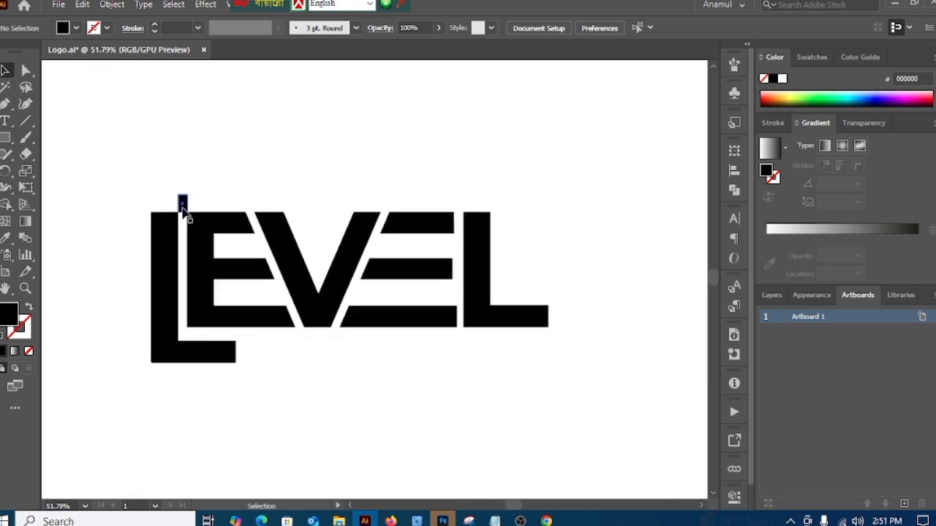
pyautogui.moveTo(185, 207); pyautogui.dragTo(433, 340)
pyautogui.moveTo(430, 372); pyautogui.dragTo(601, 350)
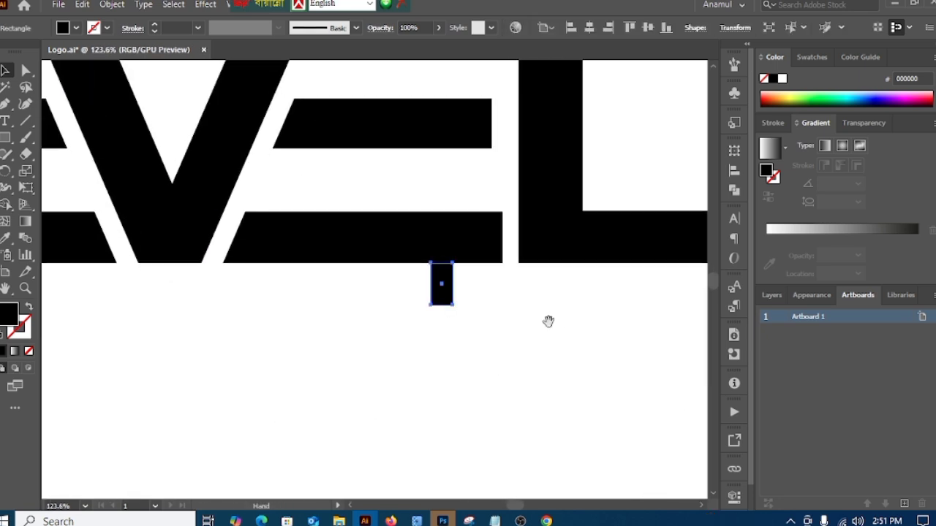
pyautogui.moveTo(548, 321); pyautogui.dragTo(490, 399)
pyautogui.moveTo(387, 358); pyautogui.dragTo(453, 340)
pyautogui.click(497, 389)
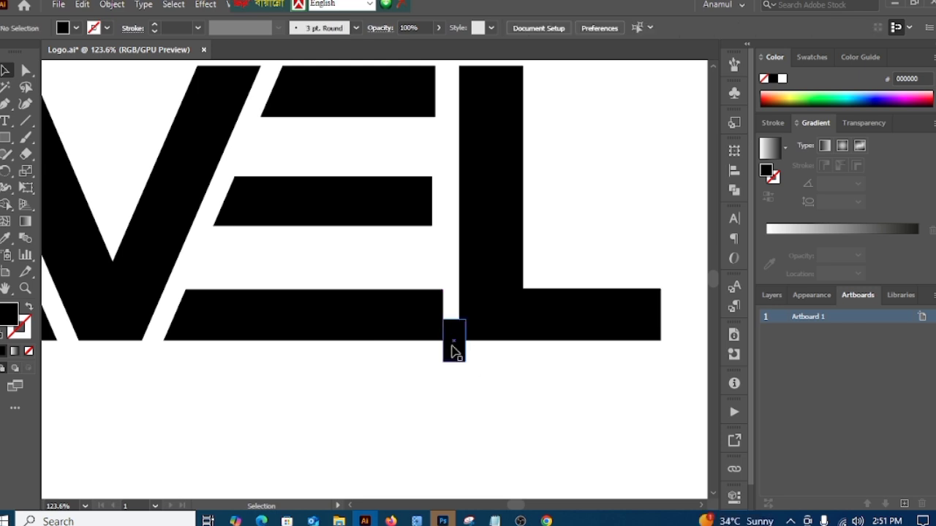
# Step: Nudge the final L right until its left edge lines up with the spacer rectangle's right edge
pyautogui.click(508, 334)
pyautogui.press('Right')
pyautogui.press('Right')
pyautogui.press('Right')
pyautogui.press('Right')
pyautogui.press('Right')
pyautogui.press('Right')
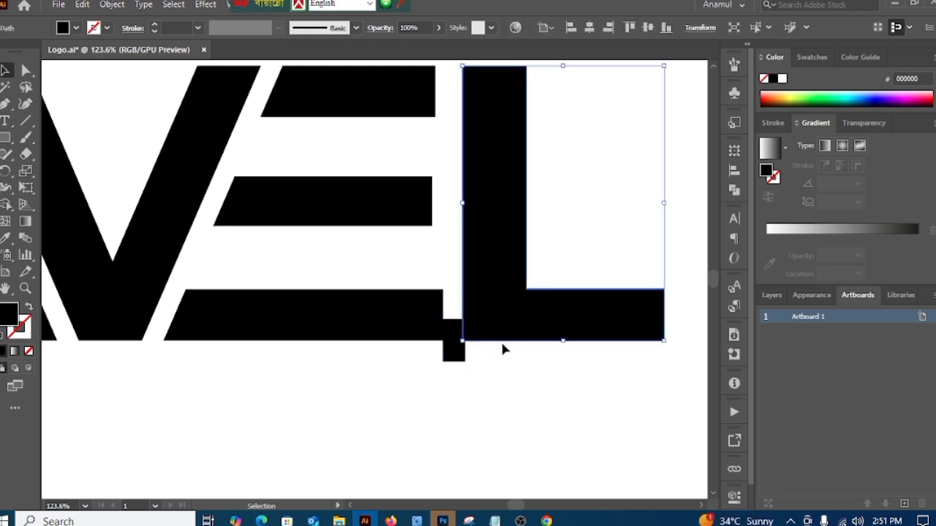
pyautogui.click(476, 414)
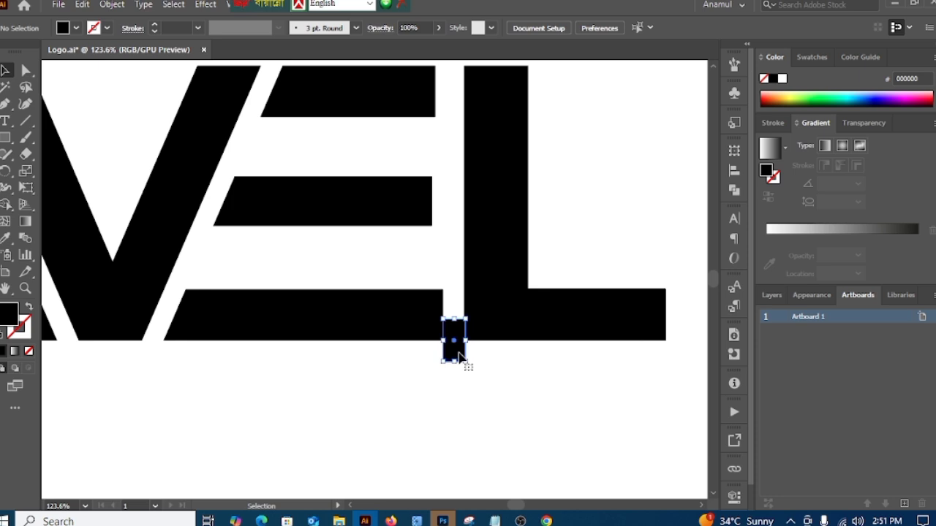
pyautogui.click(490, 336)
pyautogui.press('Right')
pyautogui.click(516, 413)
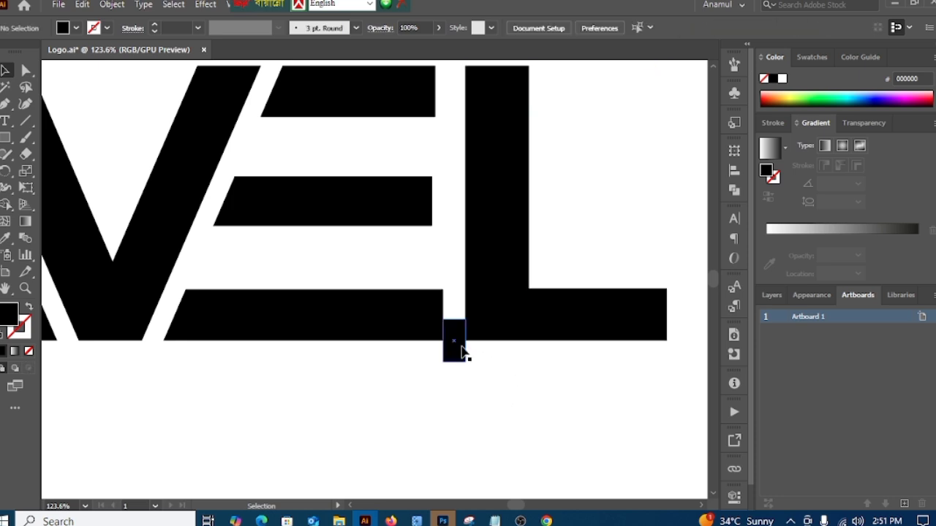
# Step: Move the spacer rectangle out of the gap into the empty area below the letters
pyautogui.scroll(-4, 410, 403)
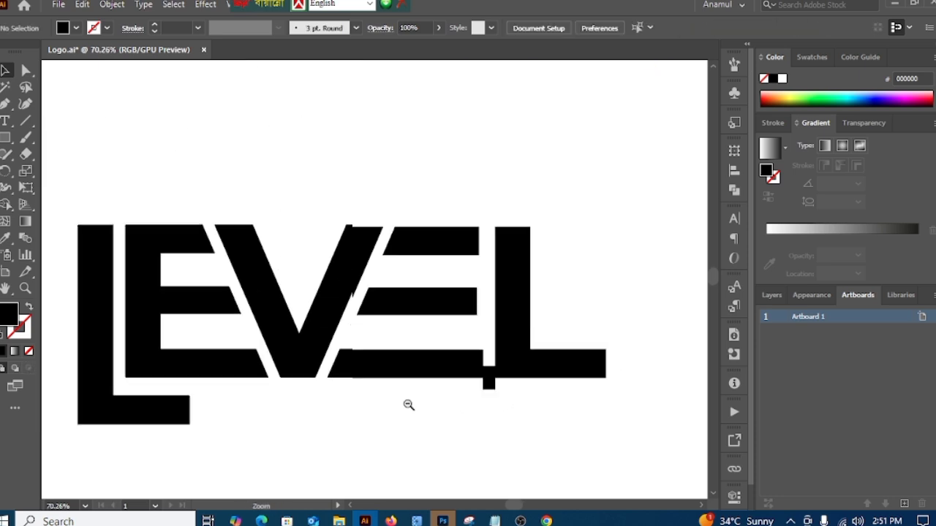
pyautogui.moveTo(403, 427); pyautogui.dragTo(410, 386)
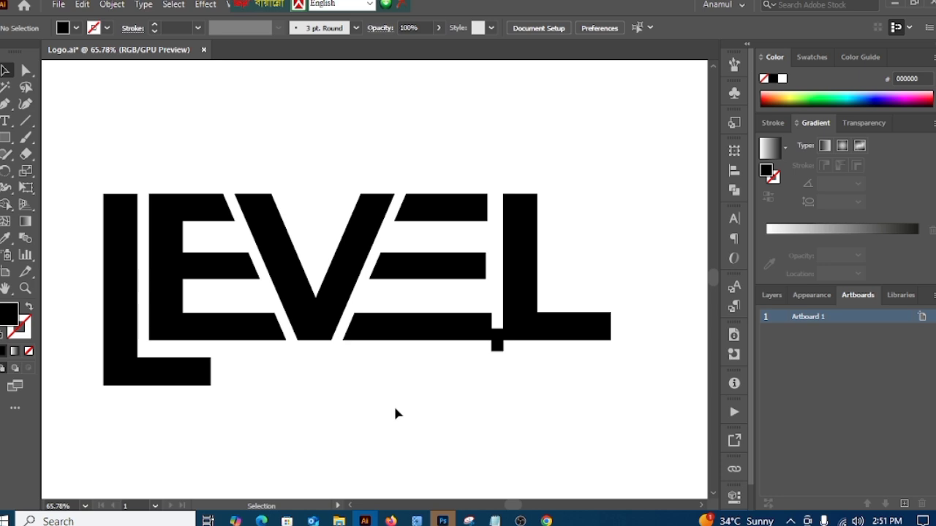
pyautogui.moveTo(500, 350); pyautogui.dragTo(475, 436)
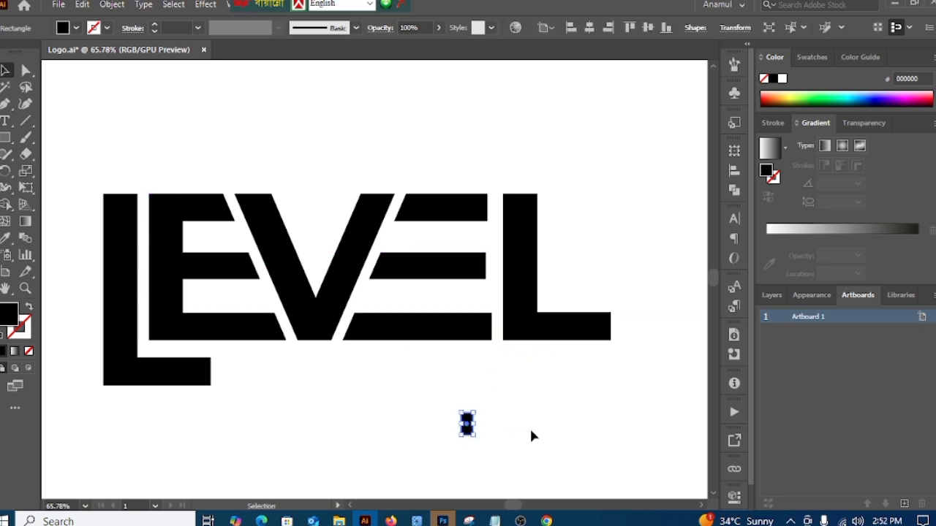
pyautogui.click(514, 411)
pyautogui.moveTo(535, 430); pyautogui.dragTo(392, 395)
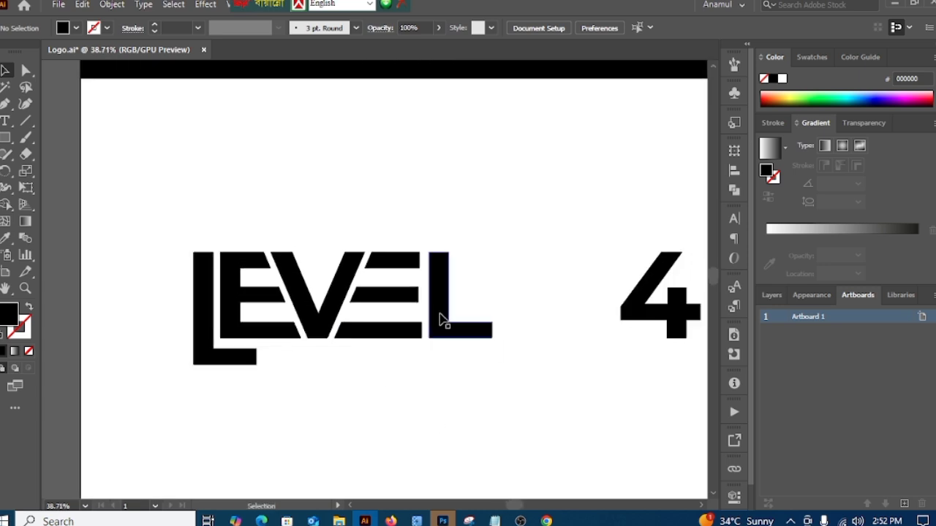
pyautogui.click(411, 296)
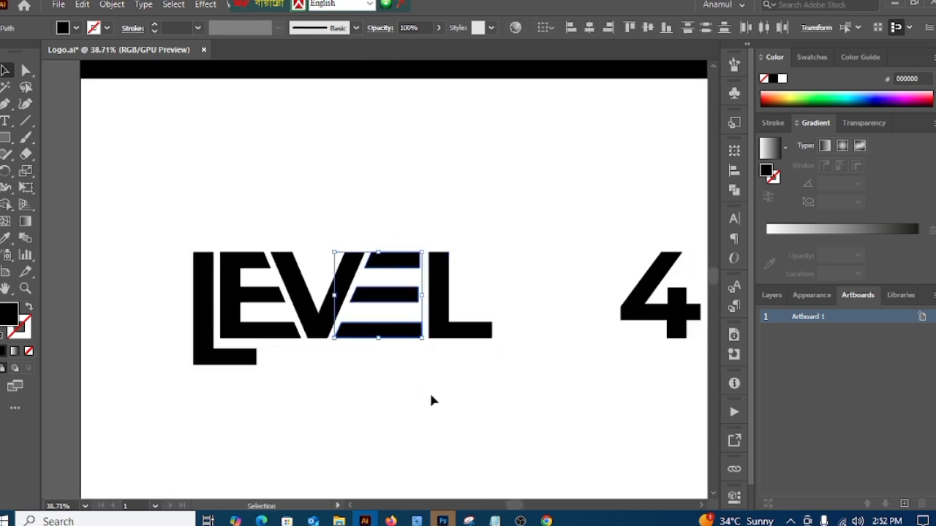
pyautogui.moveTo(431, 401); pyautogui.dragTo(488, 388)
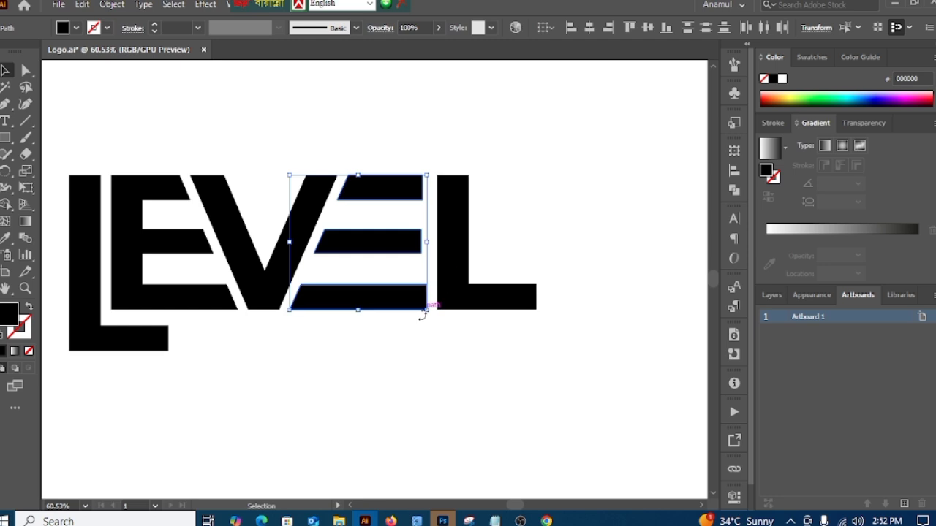
pyautogui.click(431, 397)
pyautogui.click(25, 71)
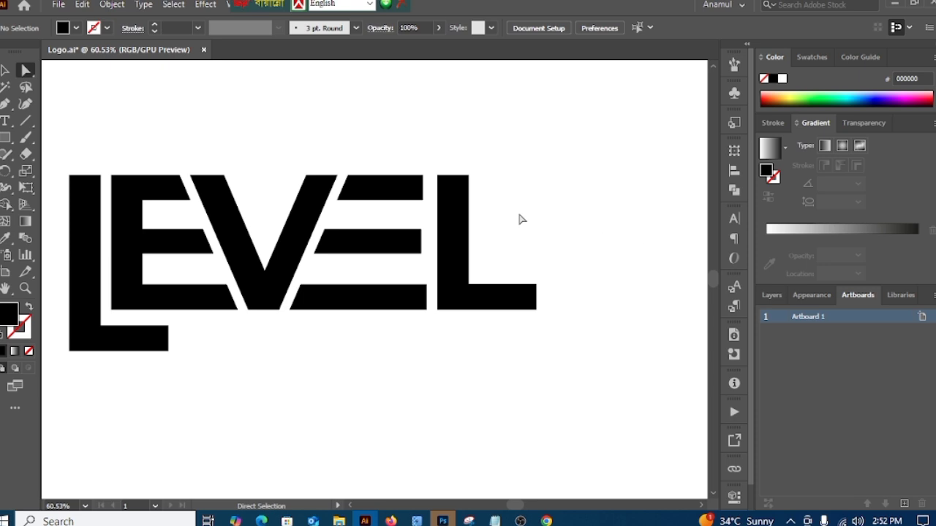
pyautogui.click(425, 177)
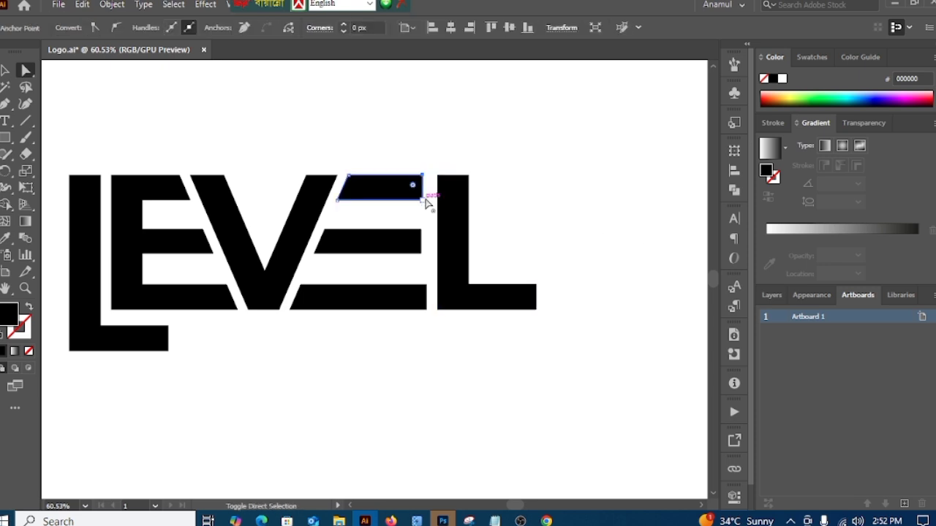
pyautogui.click(5, 69)
pyautogui.click(203, 102)
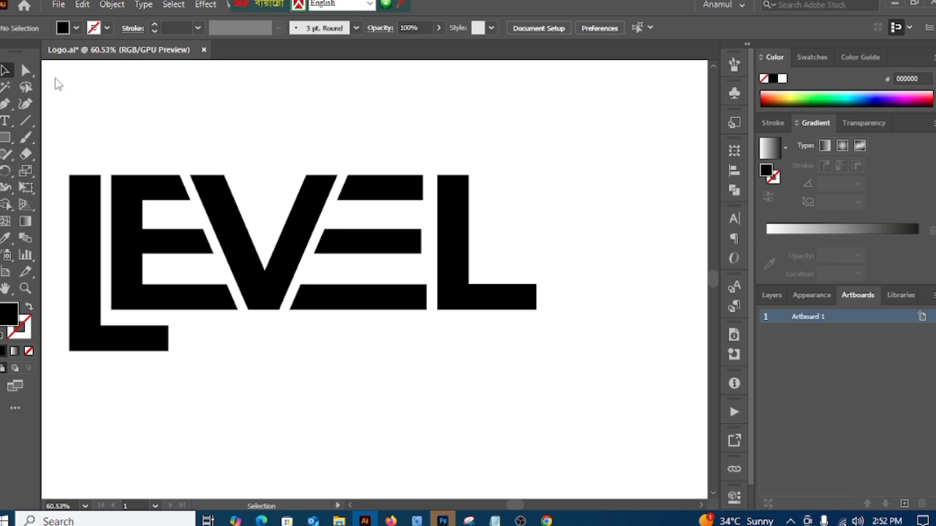
# Step: Try to stretch the second E's top and middle bars together toward the final L, and undo the stretch
pyautogui.moveTo(410, 265); pyautogui.dragTo(409, 260)
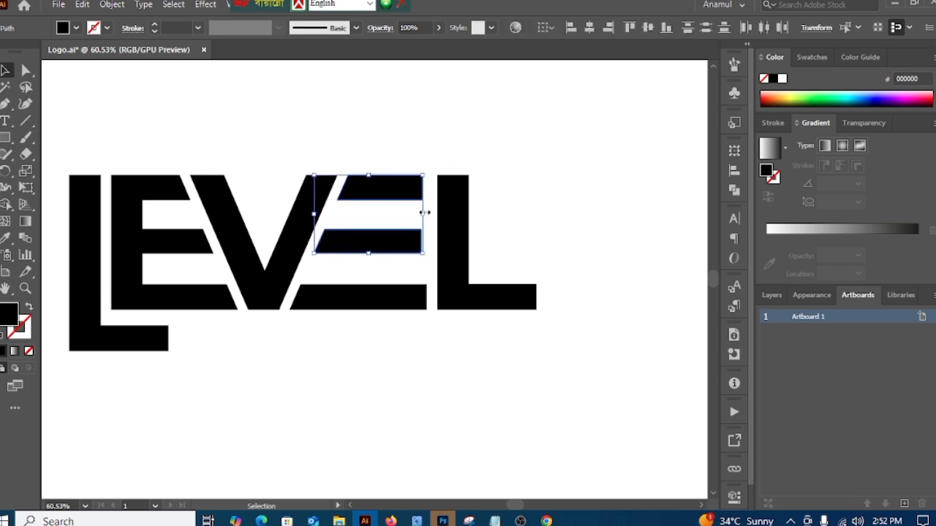
pyautogui.moveTo(424, 212); pyautogui.dragTo(439, 211)
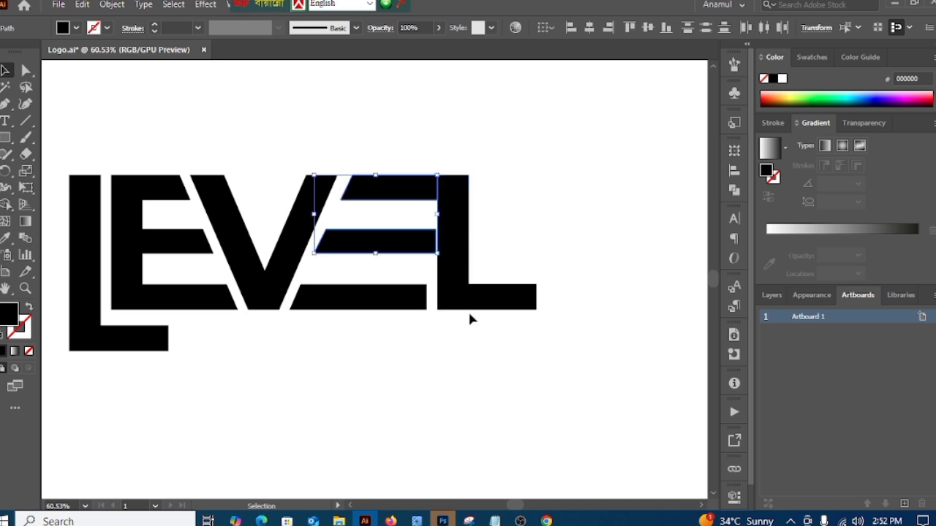
pyautogui.hotkey('ctrl', 'z')
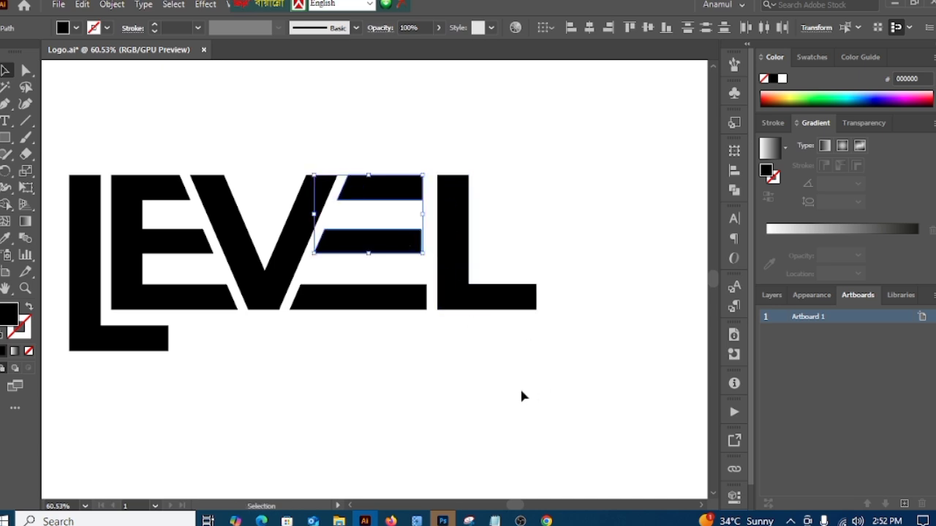
# Step: Extend the right end of the second E's middle bar until it is flush with the bottom bar
pyautogui.click(65, 141)
pyautogui.click(26, 69)
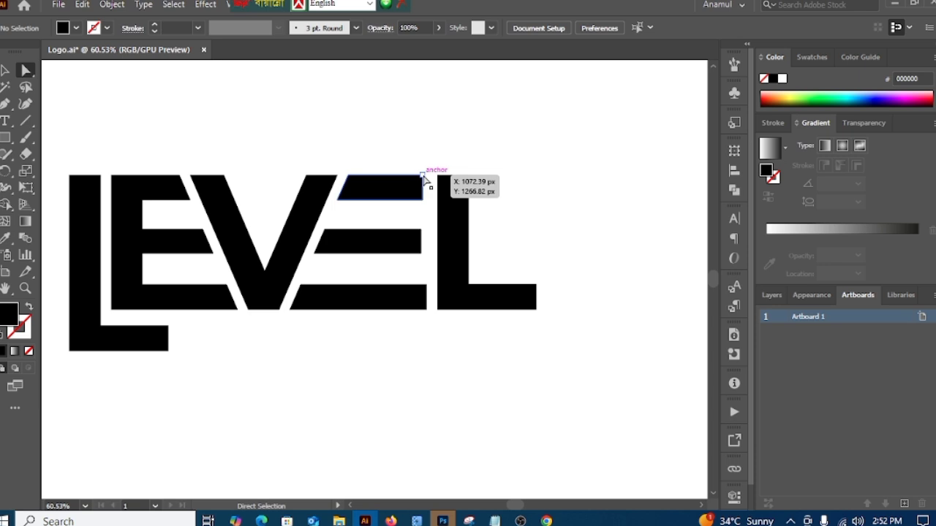
pyautogui.click(421, 181)
pyautogui.keyDown('shift'); pyautogui.click(422, 231); pyautogui.keyUp('shift')
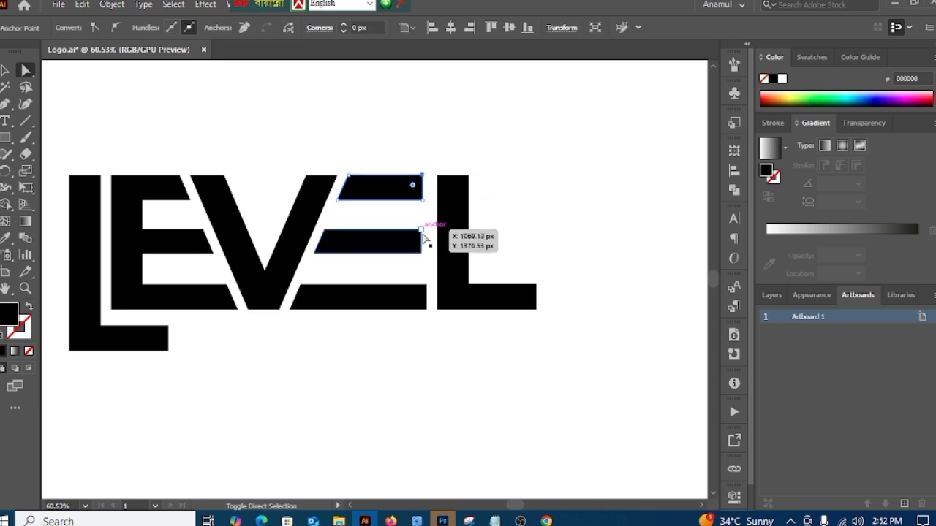
pyautogui.click(458, 359)
pyautogui.click(422, 249)
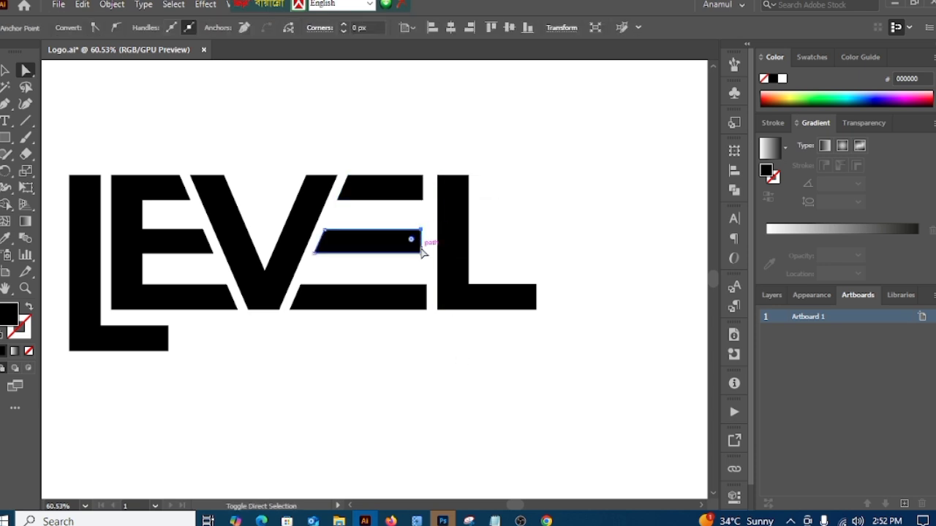
pyautogui.click(422, 253)
pyautogui.moveTo(422, 254); pyautogui.dragTo(428, 257)
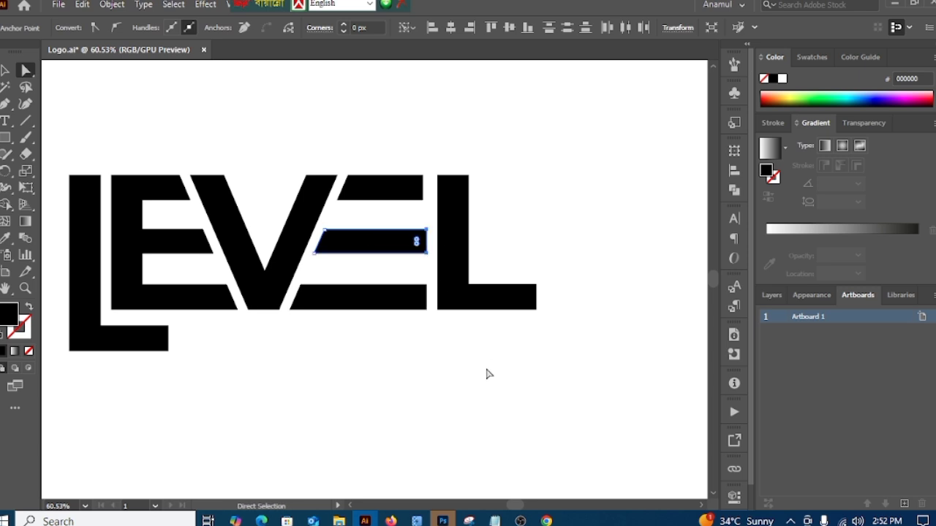
# Step: Extend the right end of the second E's top bar until it is flush with the two bars below
pyautogui.click(484, 363)
pyautogui.click(422, 177)
pyautogui.moveTo(423, 185); pyautogui.dragTo(428, 201)
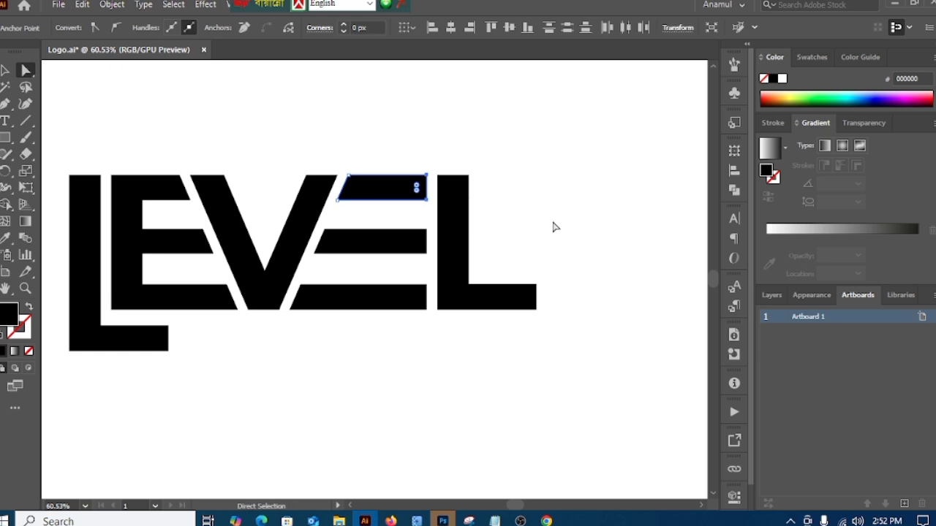
pyautogui.click(554, 226)
# Step: Save the logo document
pyautogui.moveTo(540, 399); pyautogui.dragTo(451, 376)
pyautogui.moveTo(498, 410); pyautogui.dragTo(448, 385)
pyautogui.click(58, 5)
pyautogui.click(82, 122)
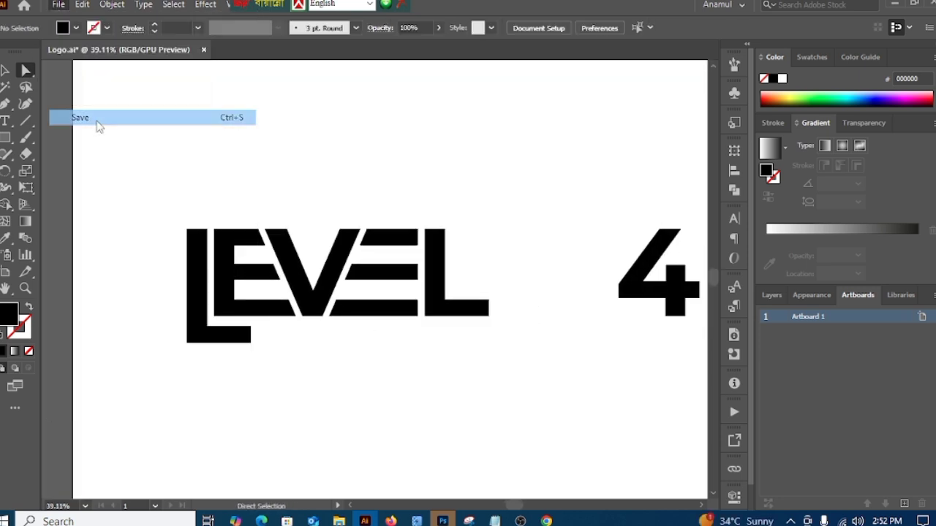
# Step: Draw a black square over the final L, starting at its top-left corner and about as tall as the letter
pyautogui.moveTo(389, 364); pyautogui.dragTo(287, 347)
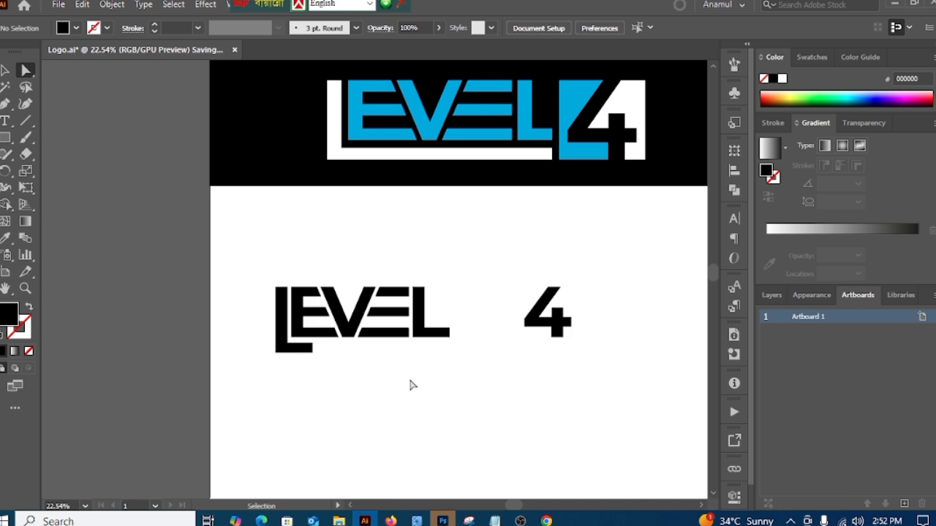
pyautogui.moveTo(478, 367); pyautogui.dragTo(368, 376)
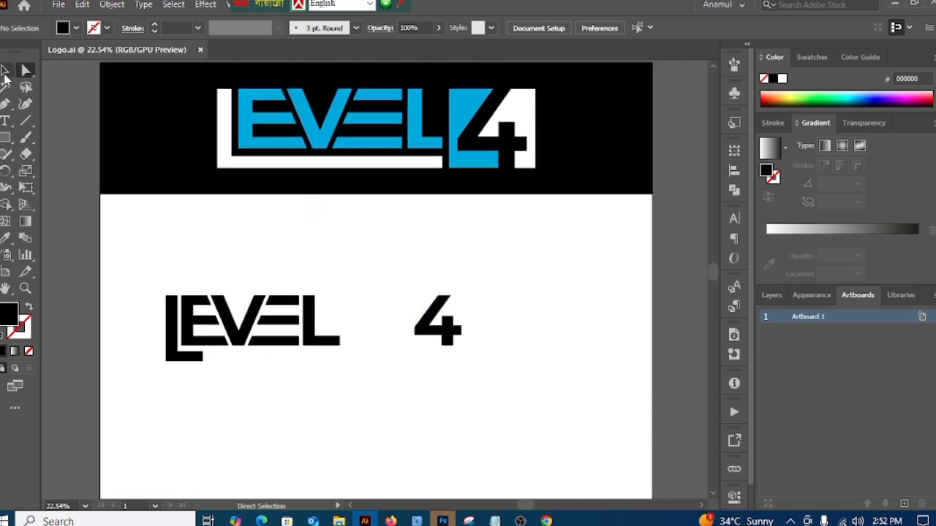
pyautogui.click(5, 72)
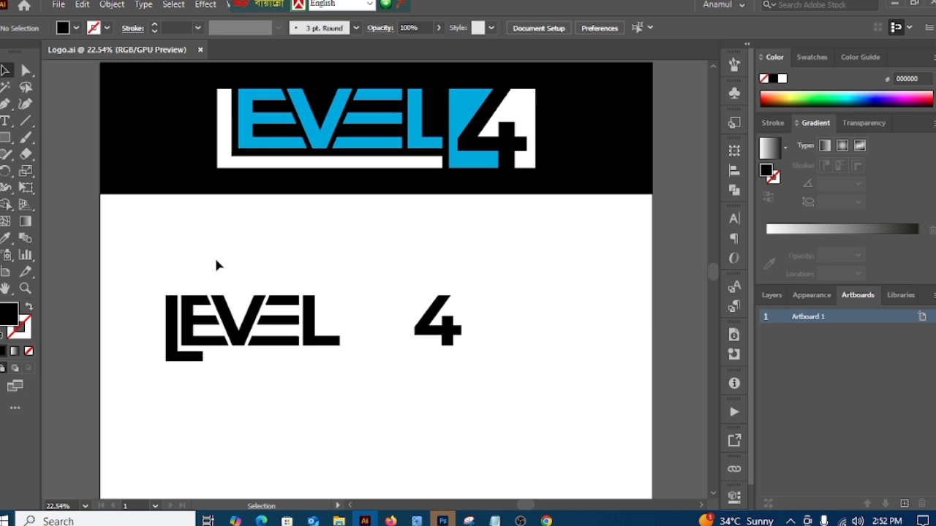
pyautogui.click(6, 137)
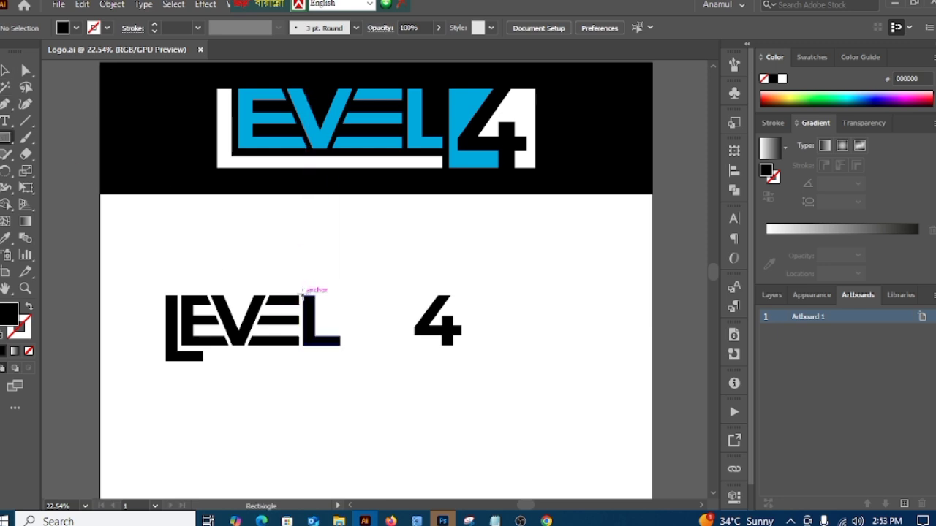
pyautogui.moveTo(303, 293); pyautogui.dragTo(352, 344)
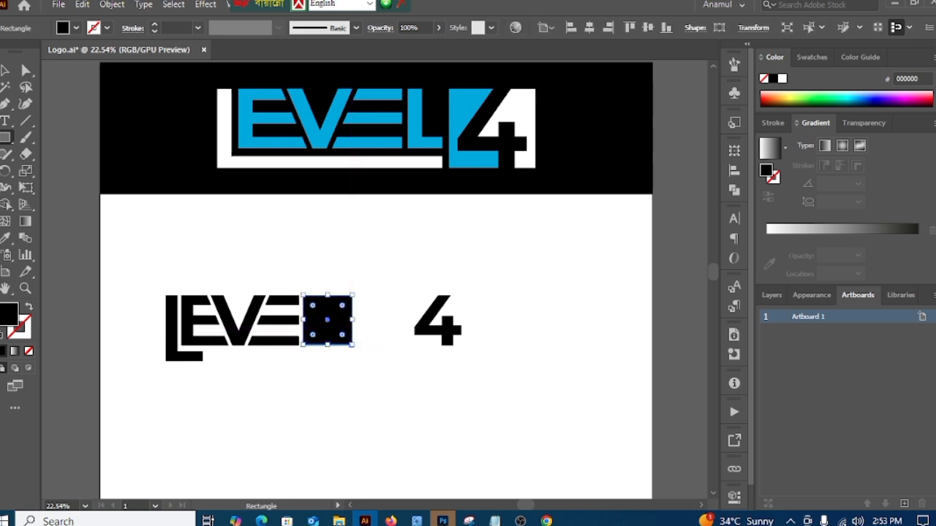
pyautogui.click(6, 71)
pyautogui.click(338, 261)
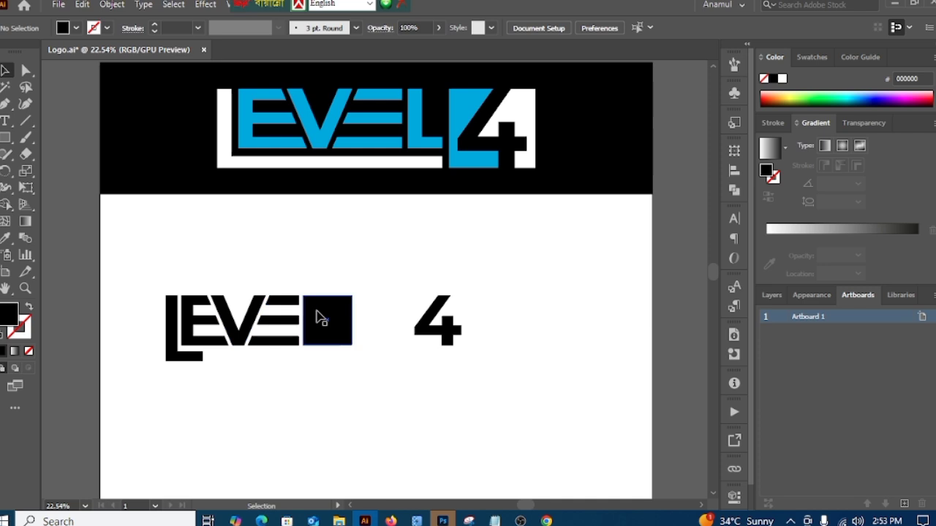
# Step: Stretch the square's lower edge slightly down to align with the bottom of the letters
pyautogui.scroll(3, 321, 424)
pyautogui.click(409, 227)
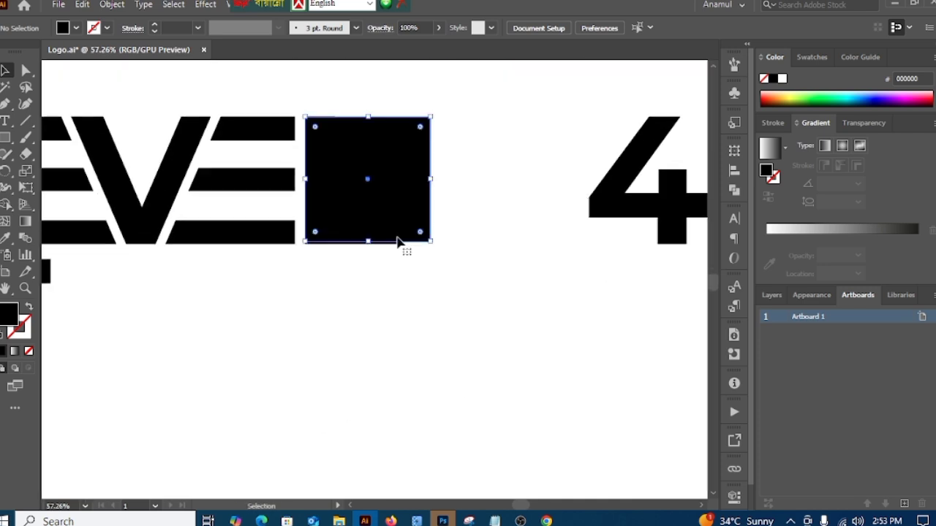
pyautogui.moveTo(367, 242); pyautogui.dragTo(368, 244)
pyautogui.click(476, 298)
# Step: Move the square horizontally into the space between the final L and the 4
pyautogui.moveTo(530, 325); pyautogui.dragTo(372, 316)
pyautogui.moveTo(483, 353); pyautogui.dragTo(327, 347)
pyautogui.moveTo(319, 269); pyautogui.dragTo(379, 268)
pyautogui.click(419, 339)
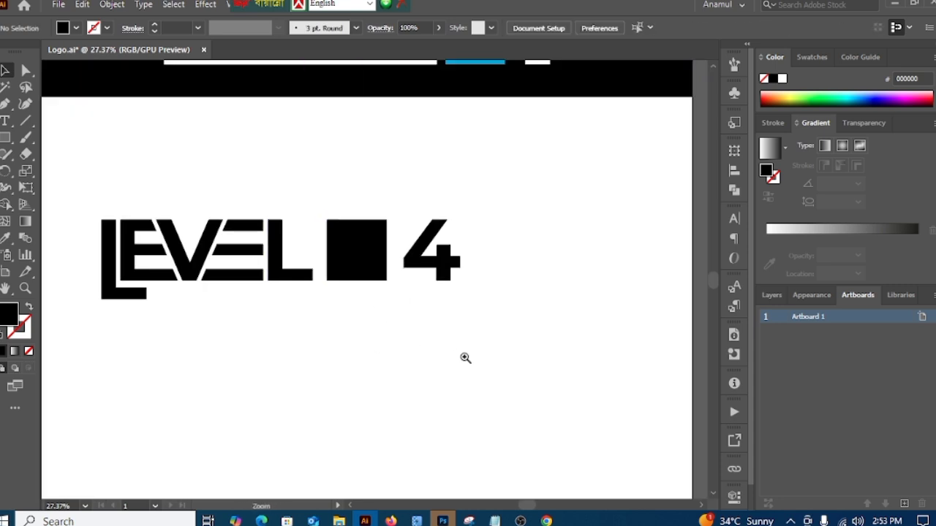
# Step: Draw a small spacer square at the top of the gap between the first L and E, matching the gap's width
pyautogui.moveTo(465, 358); pyautogui.dragTo(402, 358)
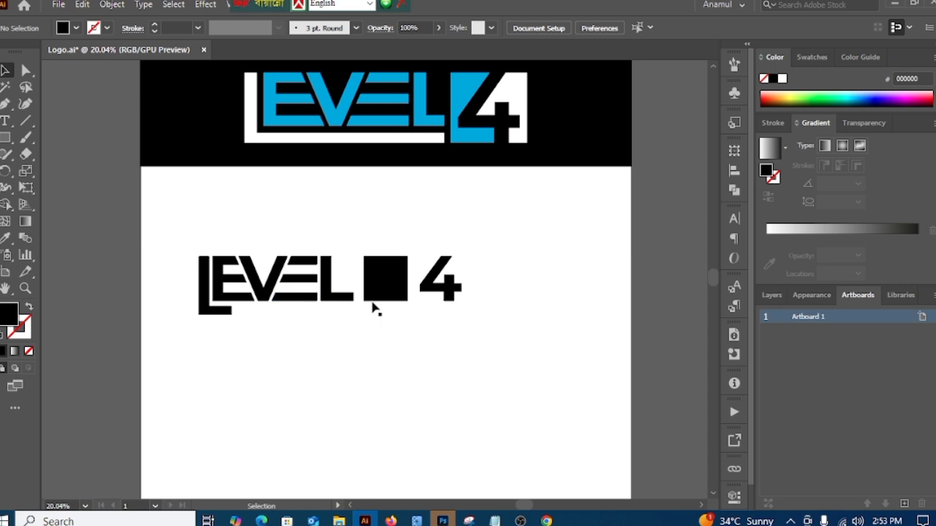
pyautogui.moveTo(274, 319); pyautogui.dragTo(389, 319)
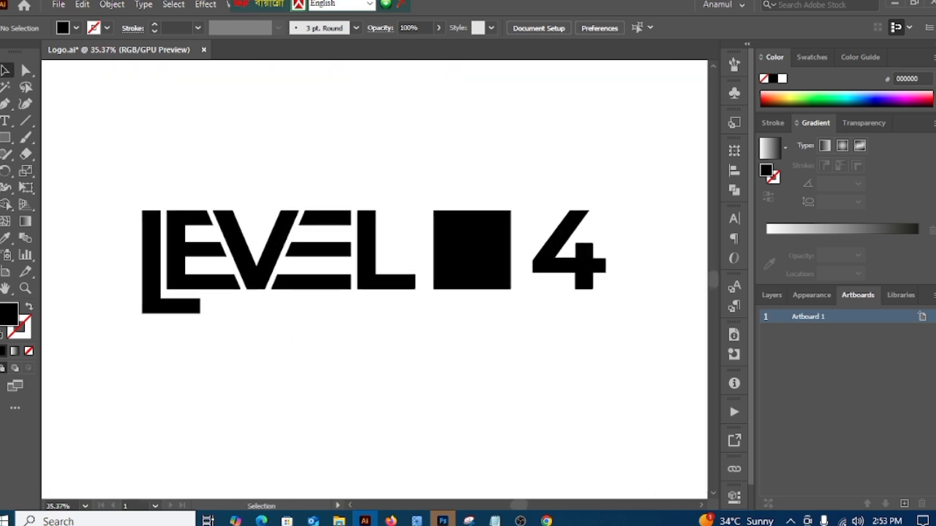
pyautogui.click(6, 137)
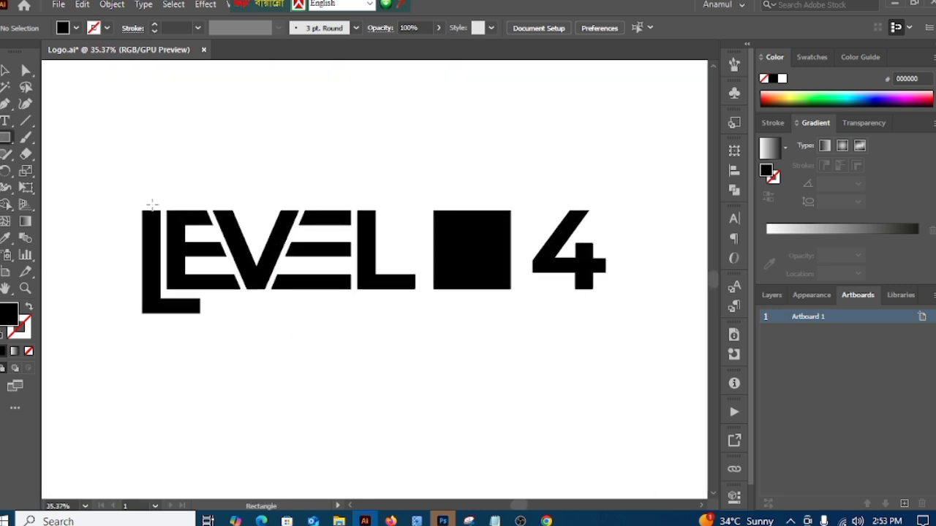
pyautogui.moveTo(162, 211); pyautogui.dragTo(272, 190)
pyautogui.click(5, 71)
pyautogui.click(198, 129)
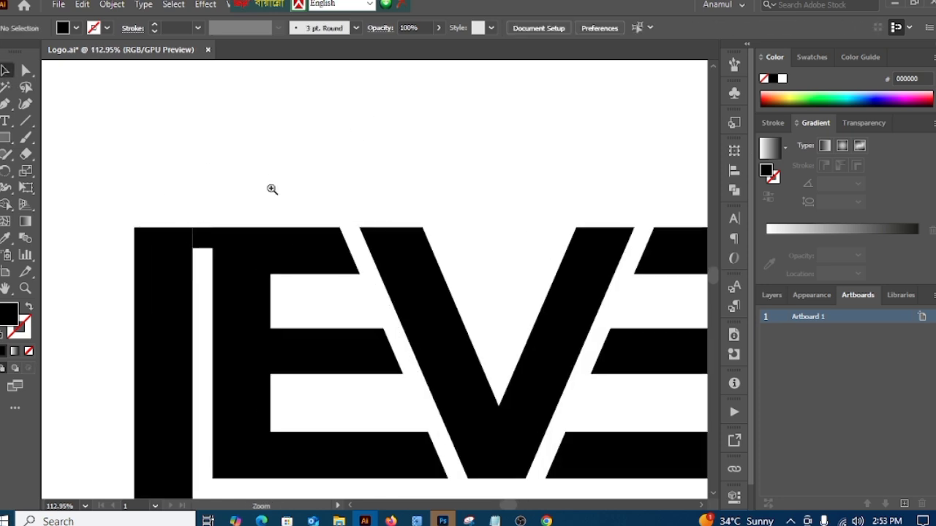
# Step: Move the small spacer square up out of the gap between the first L and E, and delete it
pyautogui.click(207, 239)
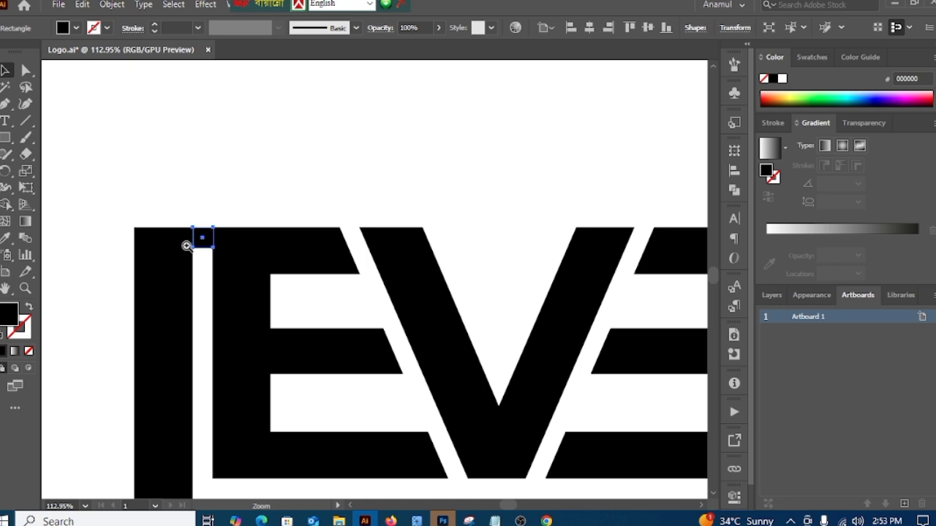
pyautogui.moveTo(196, 239); pyautogui.dragTo(460, 198)
pyautogui.moveTo(209, 218); pyautogui.dragTo(209, 212)
pyautogui.moveTo(250, 177); pyautogui.dragTo(252, 107)
pyautogui.moveTo(251, 213); pyautogui.dragTo(246, 147)
pyautogui.press('Delete')
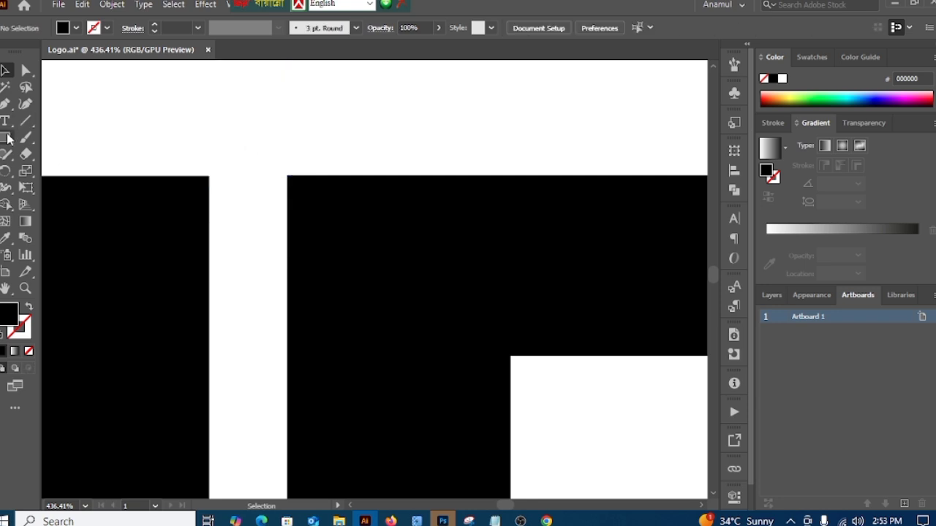
pyautogui.moveTo(211, 176)
pyautogui.mouseDown()
pyautogui.moveTo(293, 184)
pyautogui.moveTo(209, 184)
pyautogui.mouseUp()
pyautogui.hotkey('ctrl', 'z')
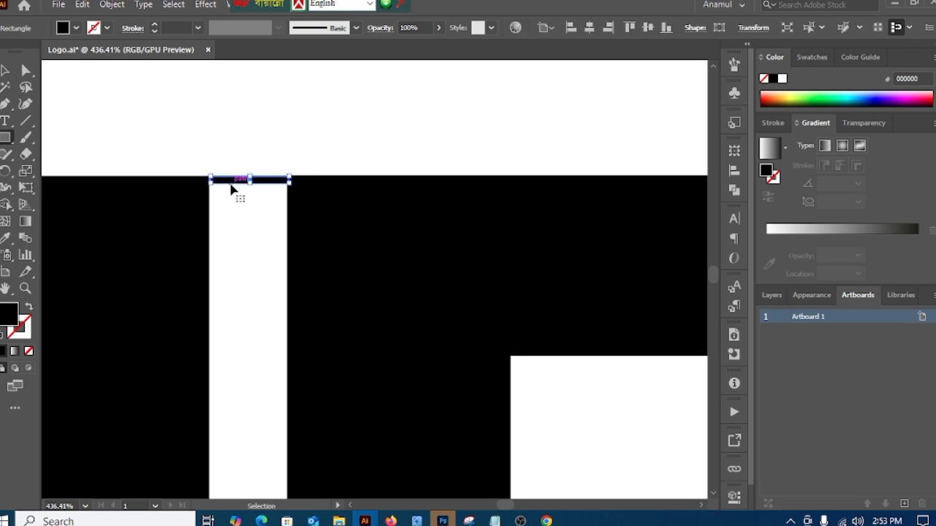
pyautogui.hotkey('ctrl', 'z')
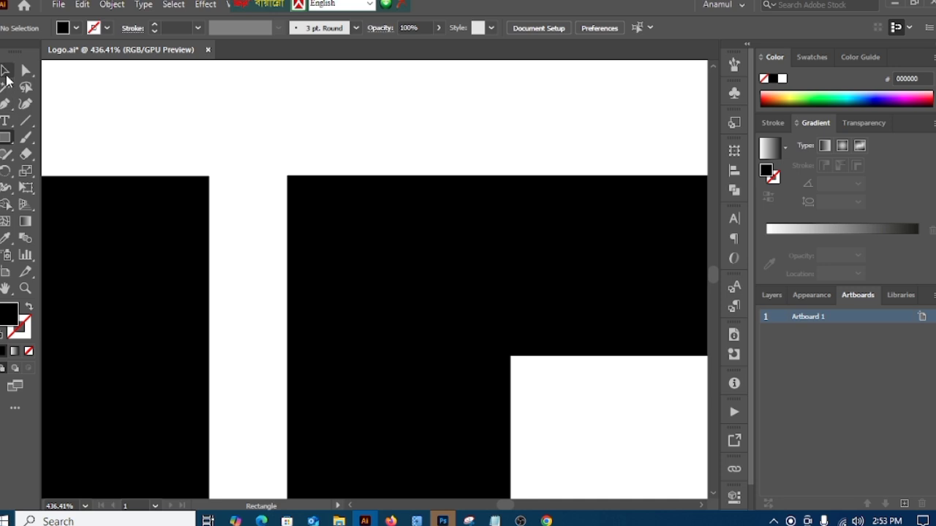
# Step: Draw a closed four-point spacer with the Pen tool across the top of the gap between the first L and E, about 22 by 29 px
pyautogui.click(7, 104)
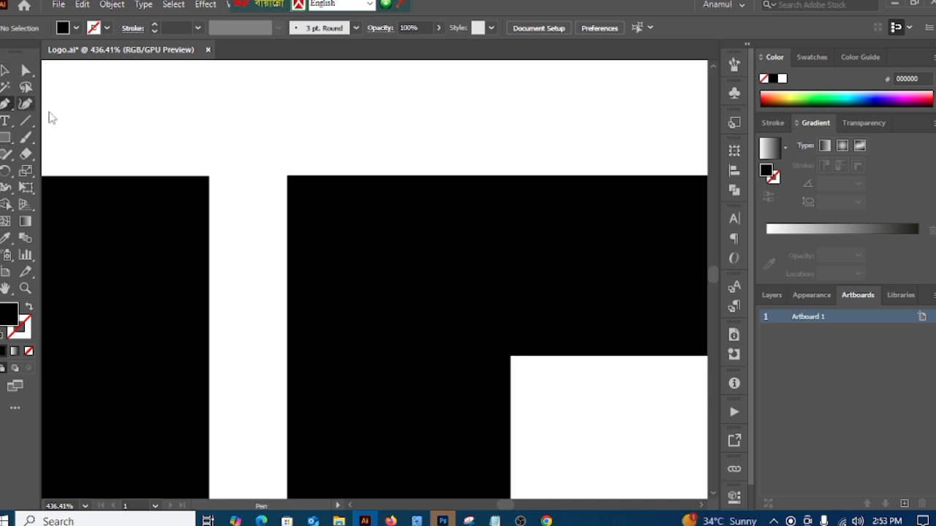
pyautogui.click(209, 176)
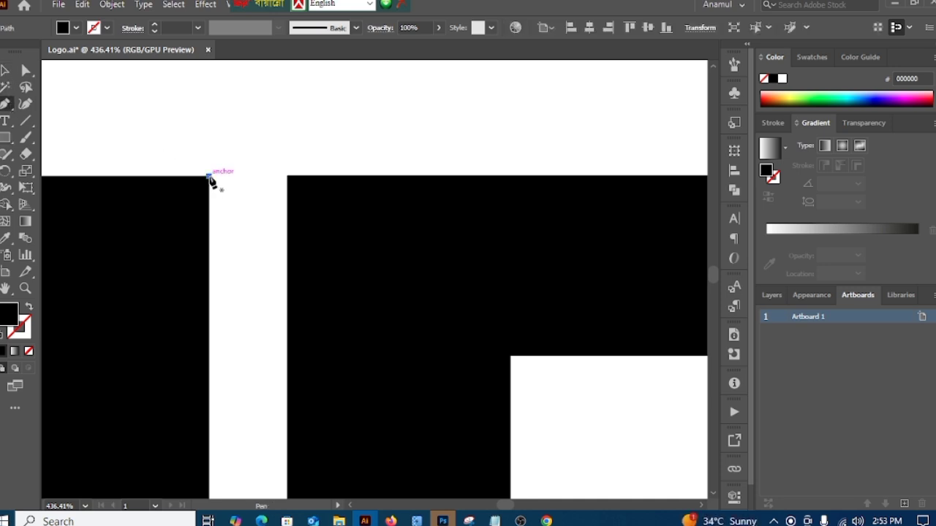
pyautogui.click(211, 279)
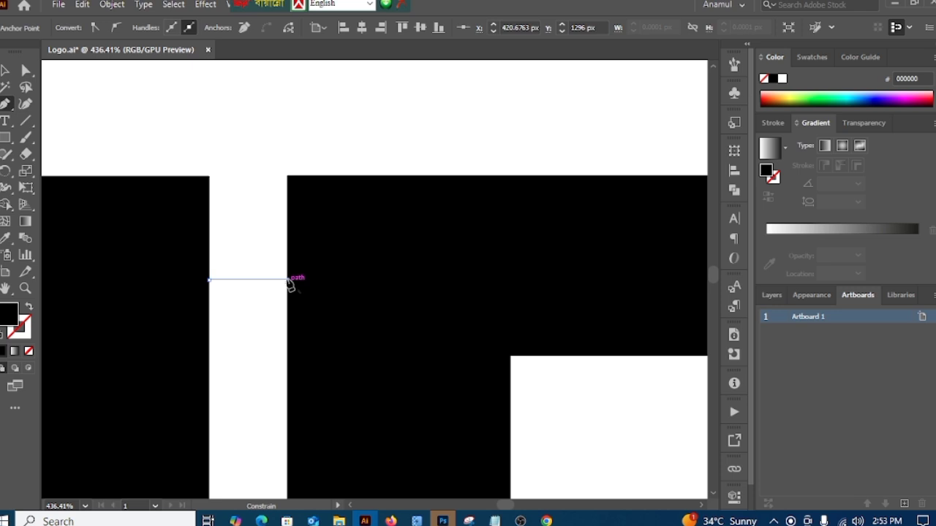
pyautogui.click(287, 278)
pyautogui.click(286, 177)
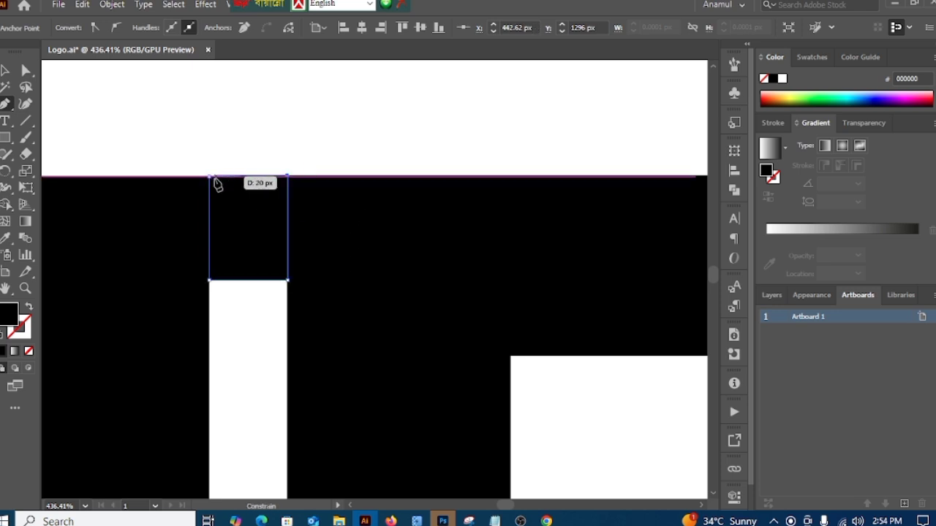
pyautogui.click(210, 176)
pyautogui.click(5, 71)
pyautogui.click(308, 150)
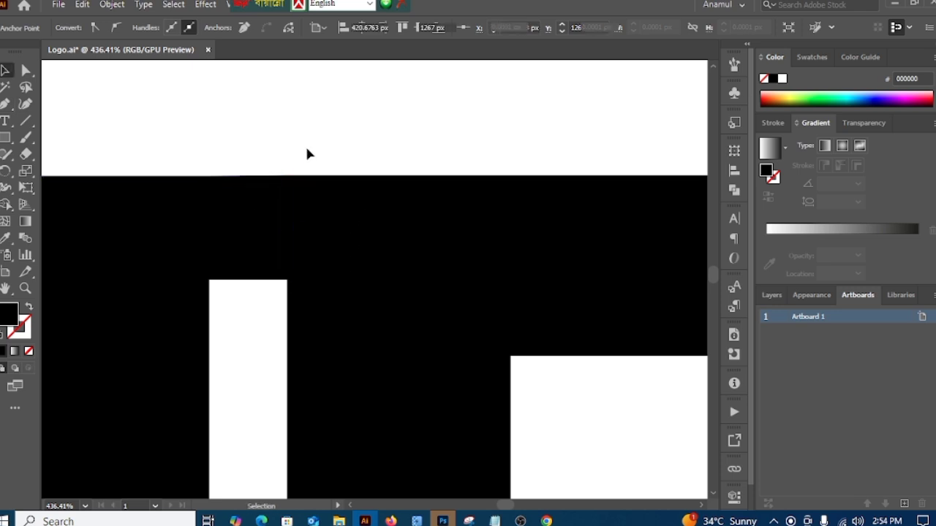
# Step: Move the small spacer from the first gap to the end of the final L's foot
pyautogui.moveTo(479, 263); pyautogui.dragTo(190, 196)
pyautogui.moveTo(307, 224); pyautogui.dragTo(8, 203)
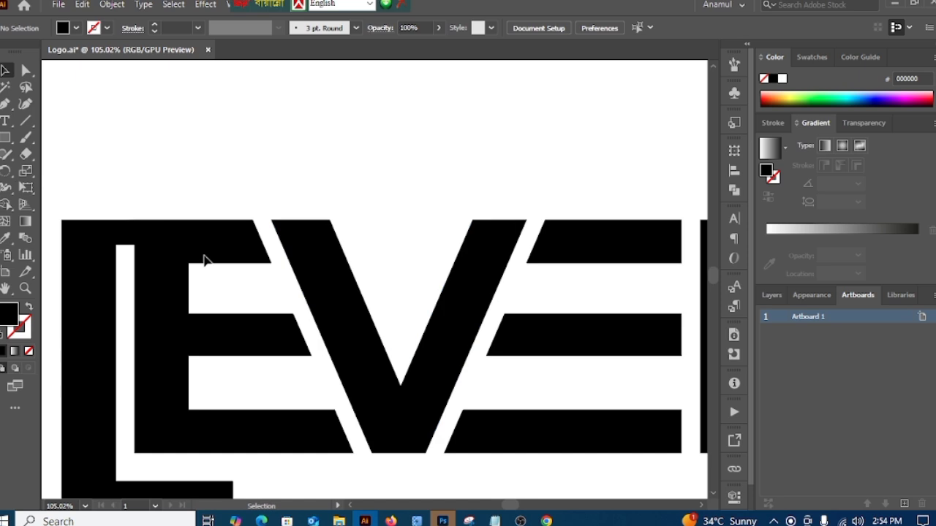
pyautogui.moveTo(313, 322); pyautogui.dragTo(189, 295)
pyautogui.moveTo(127, 289); pyautogui.dragTo(106, 213)
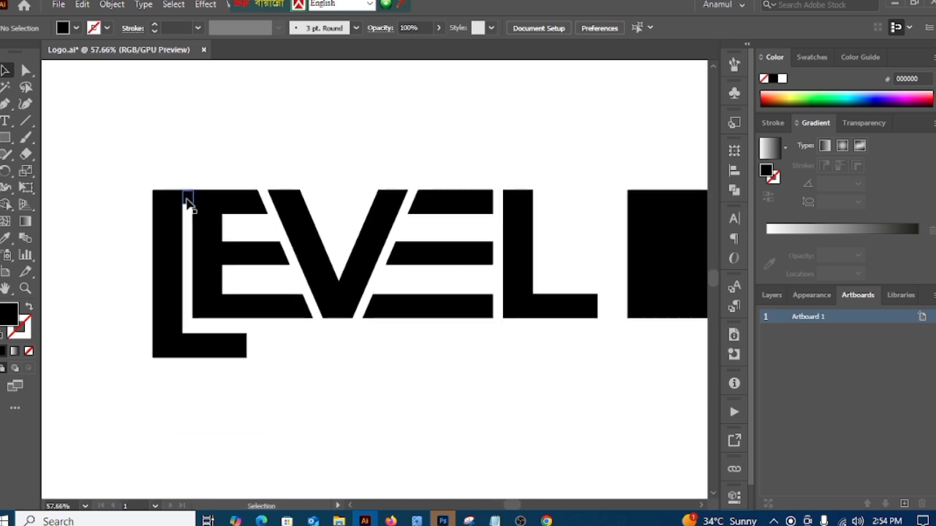
pyautogui.moveTo(186, 202); pyautogui.dragTo(604, 309)
pyautogui.moveTo(648, 390); pyautogui.dragTo(438, 376)
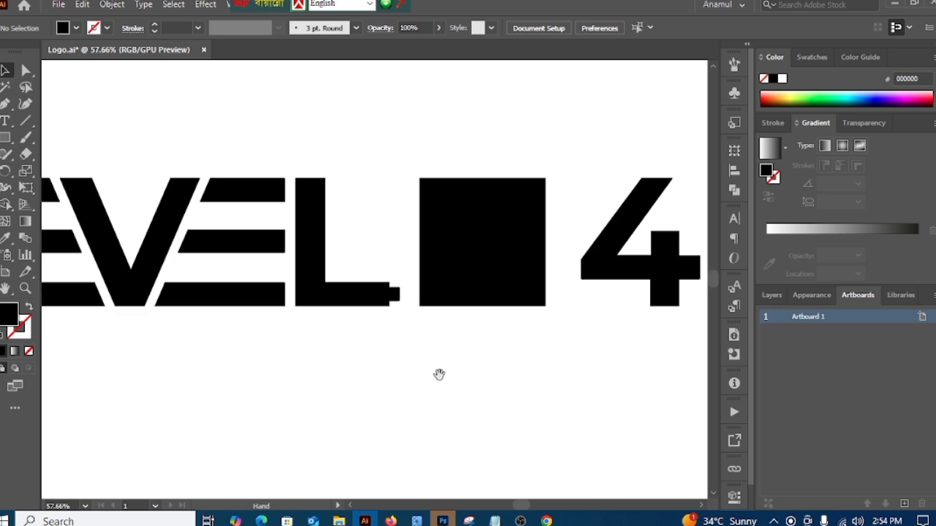
# Step: Nudge the large square left until it meets the spacer, and move the spacer out below the letters
pyautogui.click(459, 301)
pyautogui.press('Left')
pyautogui.press('Left')
pyautogui.press('Left')
pyautogui.press('Left')
pyautogui.press('Left')
pyautogui.press('Left')
pyautogui.press('Left')
pyautogui.press('Left')
pyautogui.press('Left')
pyautogui.press('Left')
pyautogui.press('Left')
pyautogui.press('Left')
pyautogui.press('Left')
pyautogui.press('Left')
pyautogui.press('Left')
pyautogui.press('Left')
pyautogui.press('Left')
pyautogui.press('Left')
pyautogui.press('Left')
pyautogui.press('Left')
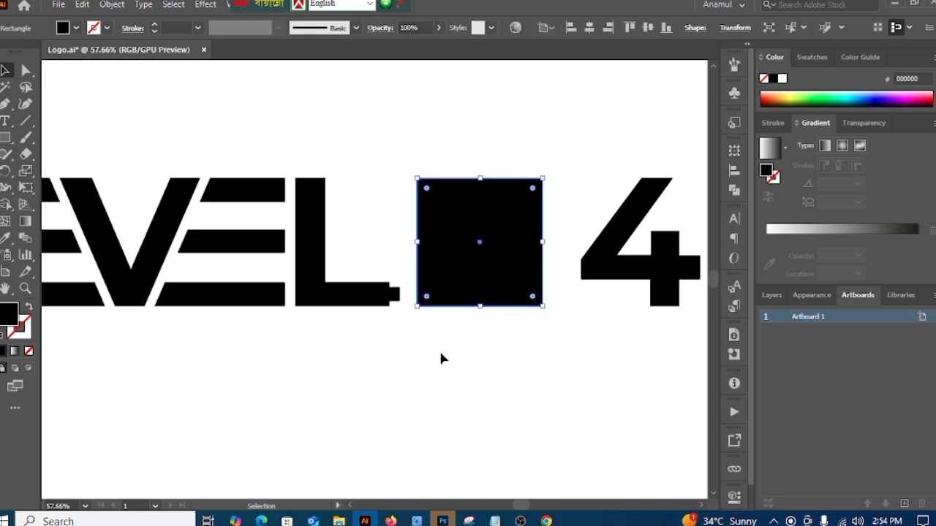
pyautogui.press('Left')
pyautogui.press('Left')
pyautogui.press('Left')
pyautogui.press('Left')
pyautogui.press('Left')
pyautogui.press('Left')
pyautogui.press('Left')
pyautogui.press('Left')
pyautogui.press('Left')
pyautogui.press('Left')
pyautogui.press('Left')
pyautogui.press('Left')
pyautogui.press('Left')
pyautogui.press('Left')
pyautogui.press('Left')
pyautogui.press('Left')
pyautogui.press('Left')
pyautogui.press('Left')
pyautogui.press('Left')
pyautogui.press('Left')
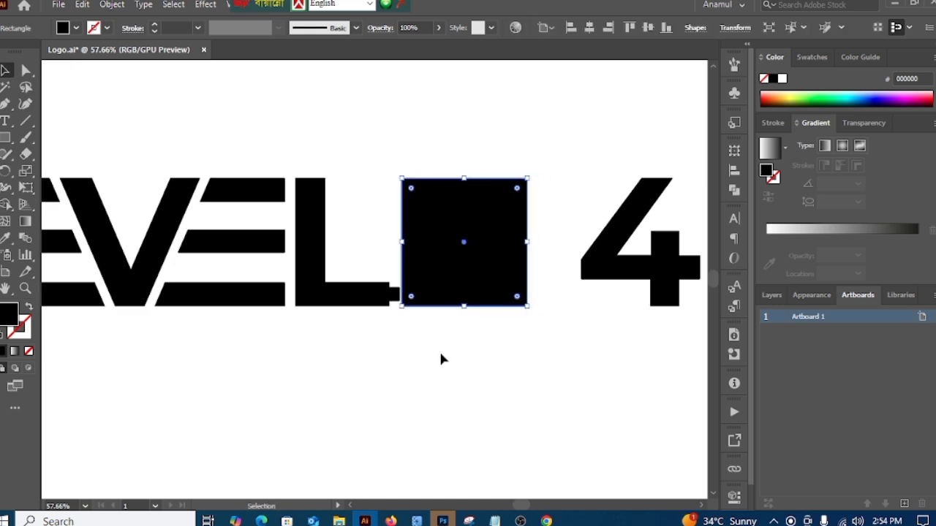
pyautogui.click(441, 373)
pyautogui.click(434, 301)
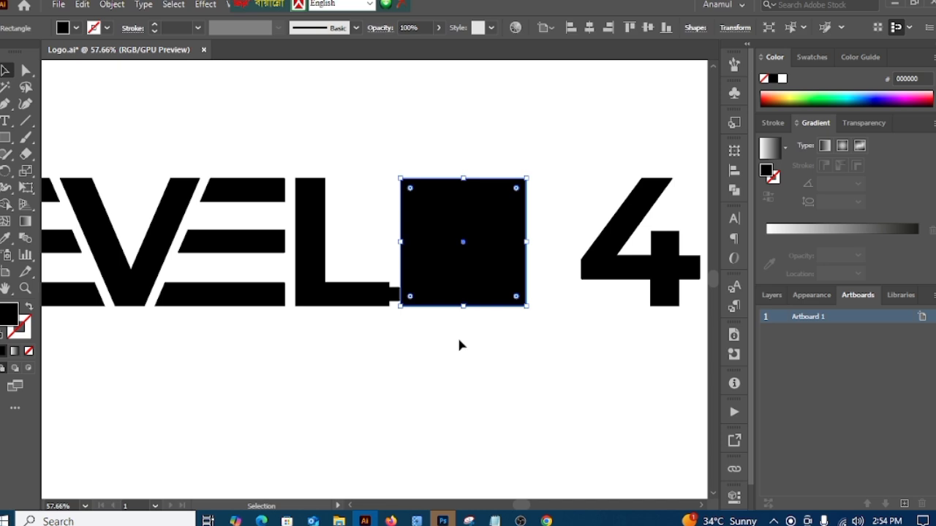
pyautogui.press('Left')
pyautogui.click(456, 377)
pyautogui.click(441, 293)
pyautogui.press('Left')
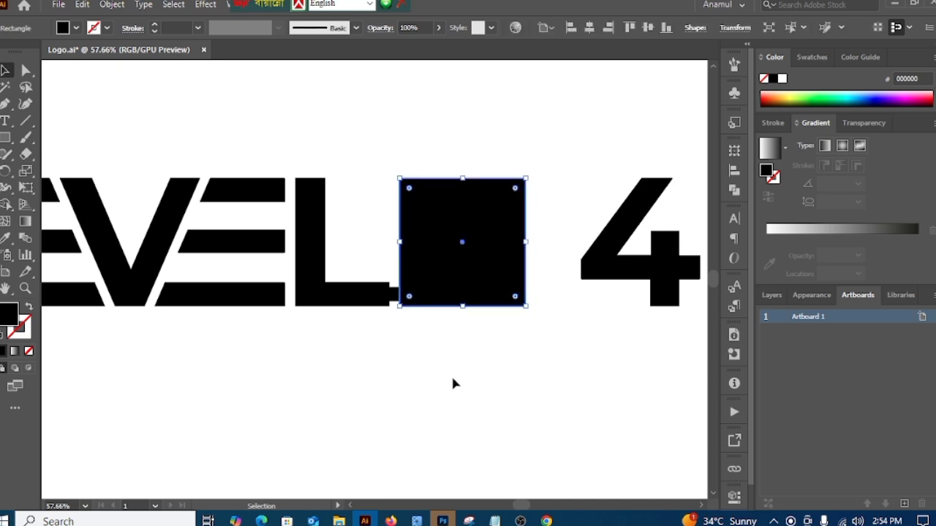
pyautogui.click(453, 382)
pyautogui.moveTo(395, 302); pyautogui.dragTo(274, 382)
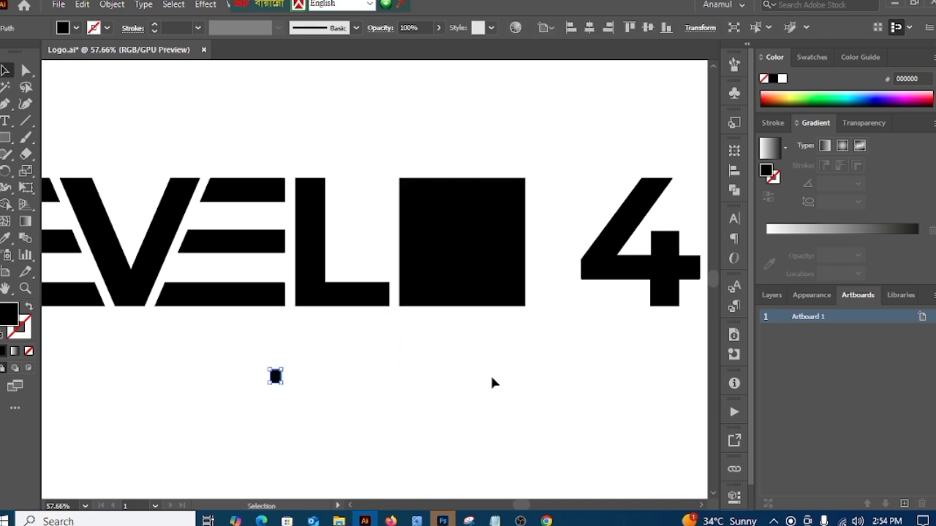
# Step: Move the 4 onto the black square after the final L
pyautogui.moveTo(501, 373); pyautogui.dragTo(411, 386)
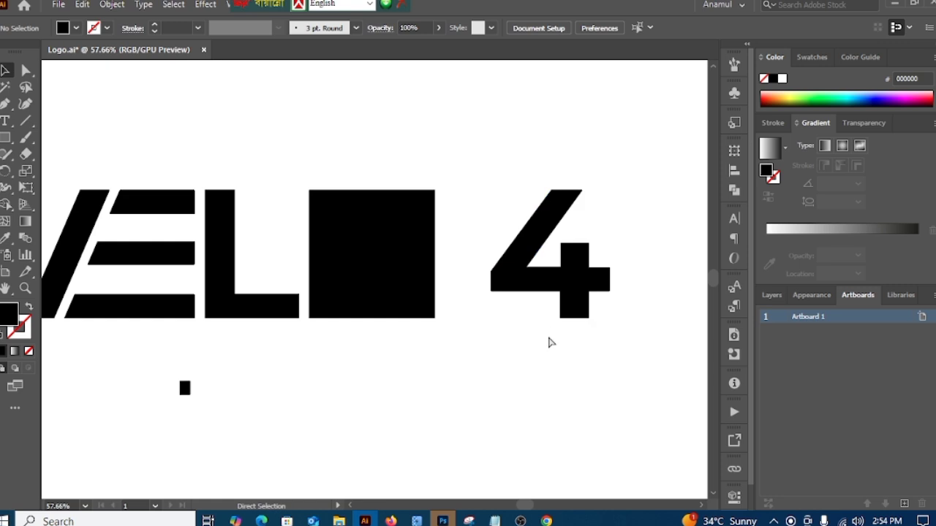
pyautogui.moveTo(568, 361); pyautogui.dragTo(381, 375)
pyautogui.moveTo(503, 360); pyautogui.dragTo(415, 360)
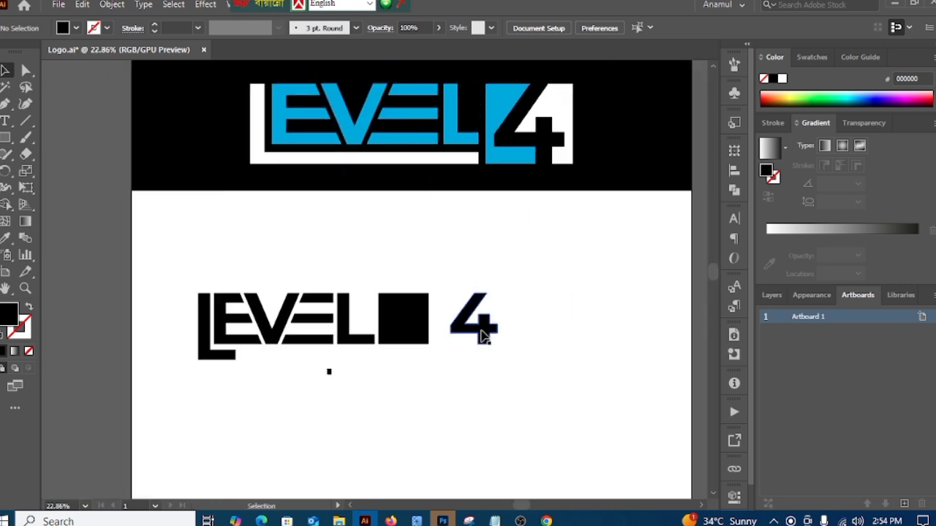
pyautogui.moveTo(488, 337); pyautogui.dragTo(415, 346)
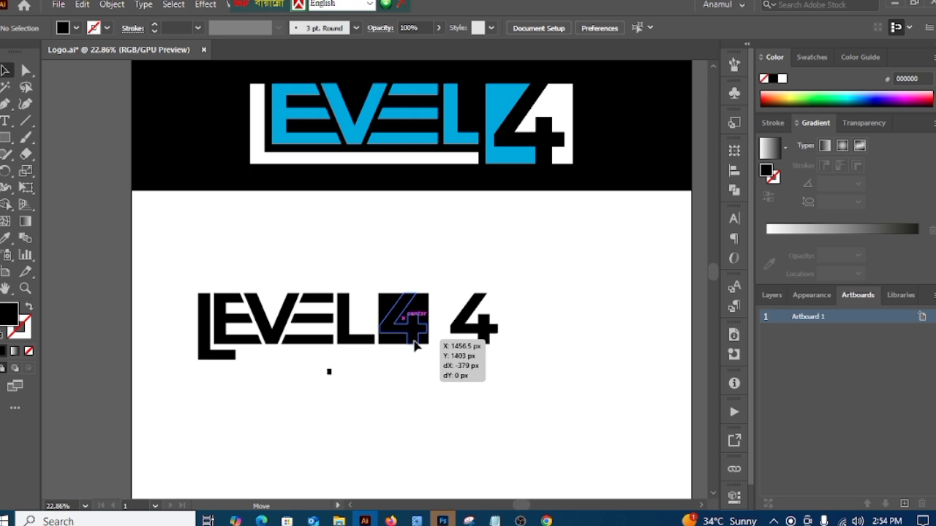
pyautogui.moveTo(414, 346); pyautogui.dragTo(434, 414)
pyautogui.keyDown('alt'); pyautogui.click(435, 414); pyautogui.keyUp('alt')
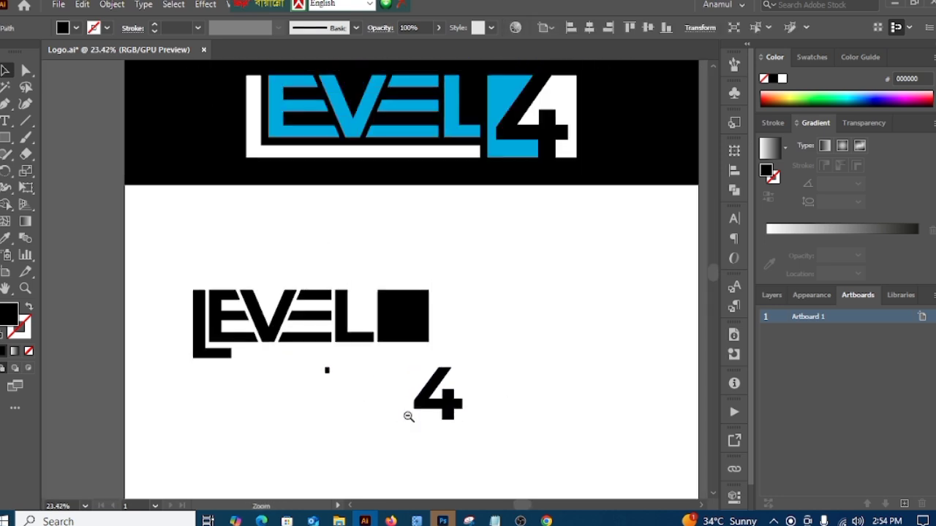
pyautogui.click(470, 416)
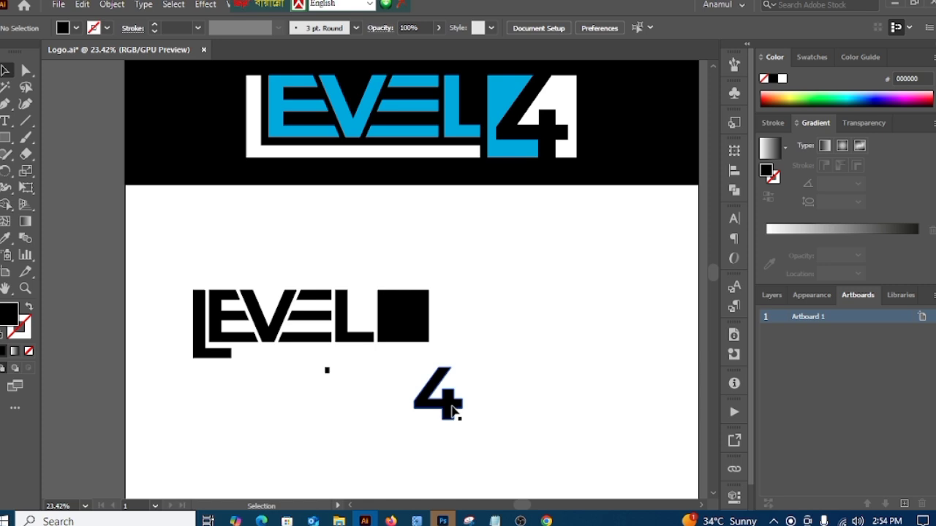
pyautogui.moveTo(455, 412); pyautogui.dragTo(414, 327)
pyautogui.click(574, 378)
pyautogui.click(482, 349)
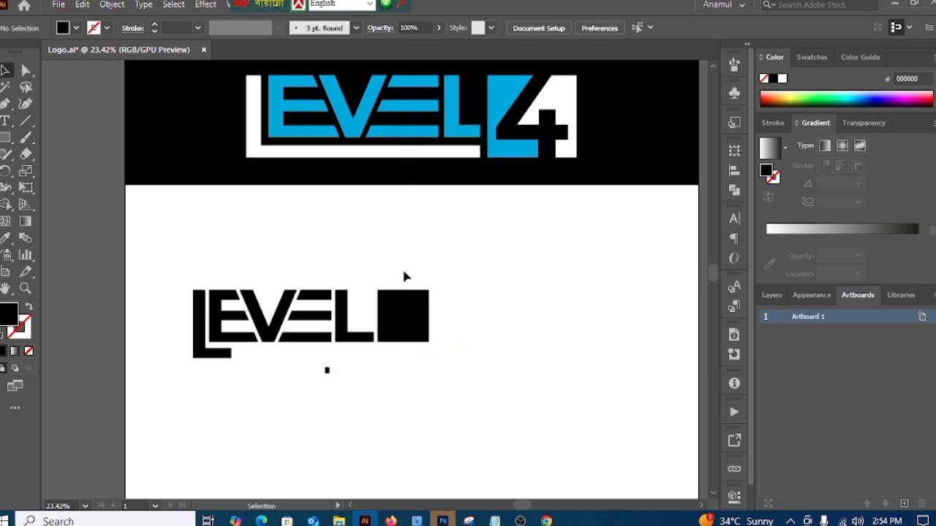
# Step: Send the black square to the back so it lies behind the 4
pyautogui.click(426, 324)
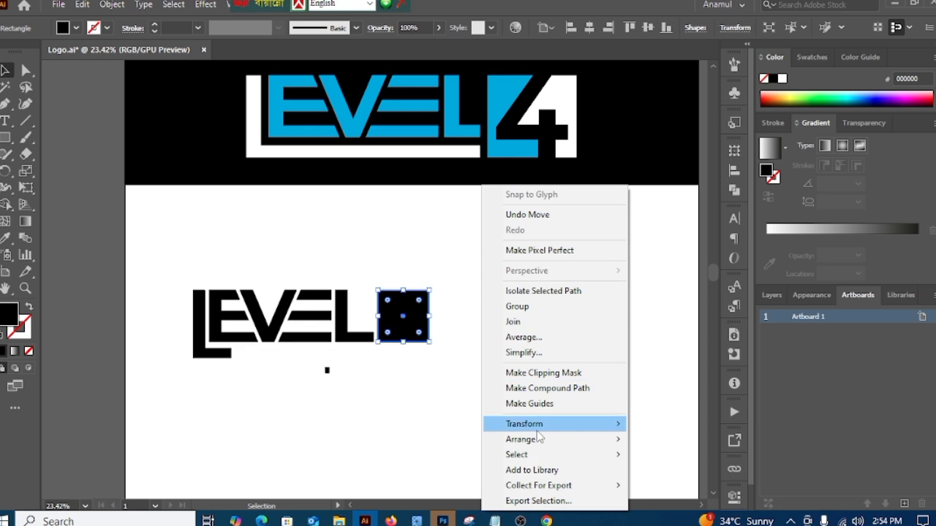
pyautogui.moveTo(539, 441)
pyautogui.click(680, 485)
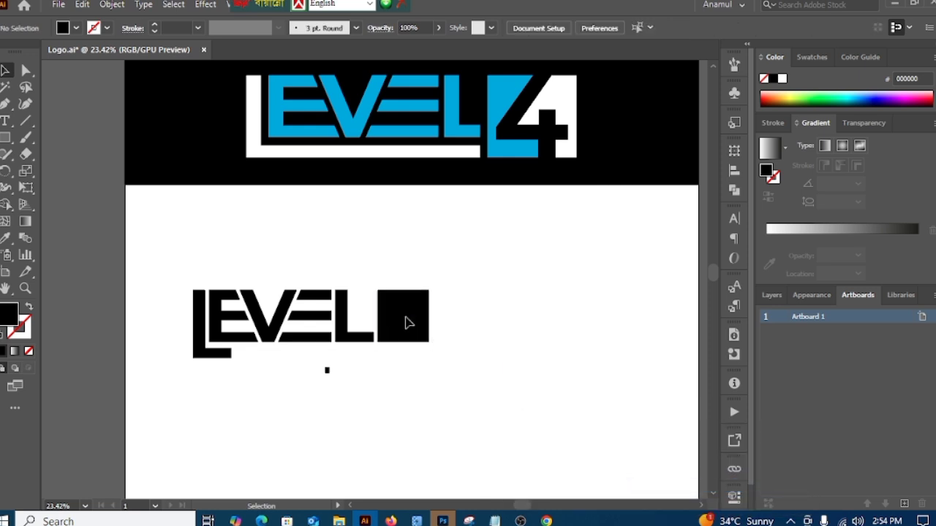
# Step: Fill the 4 with white sampled from the artboard background using the Eyedropper
pyautogui.click(423, 322)
pyautogui.click(6, 237)
pyautogui.click(380, 251)
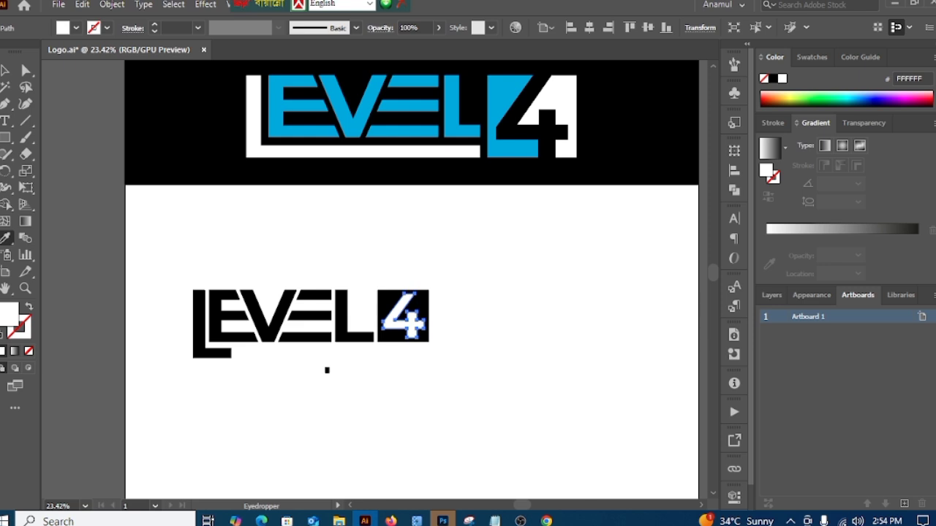
# Step: Center the 4 horizontally and vertically with the black square
pyautogui.click(4, 71)
pyautogui.moveTo(379, 245); pyautogui.dragTo(471, 357)
pyautogui.click(589, 29)
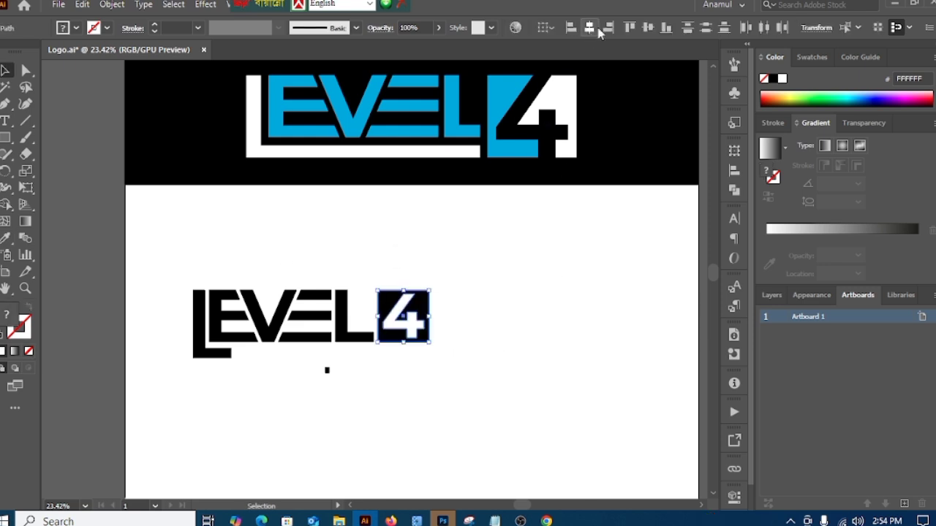
pyautogui.click(646, 29)
pyautogui.click(646, 29)
pyautogui.click(547, 288)
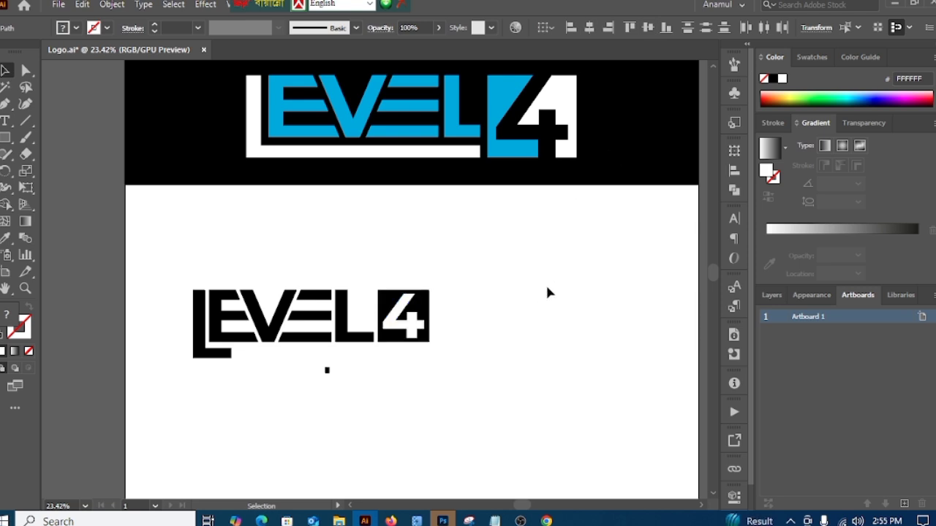
# Step: Extend the two top anchor points of the 4 along its diagonal past the square's upper edge
pyautogui.moveTo(428, 324); pyautogui.dragTo(387, 321)
pyautogui.scroll(3, 495, 250)
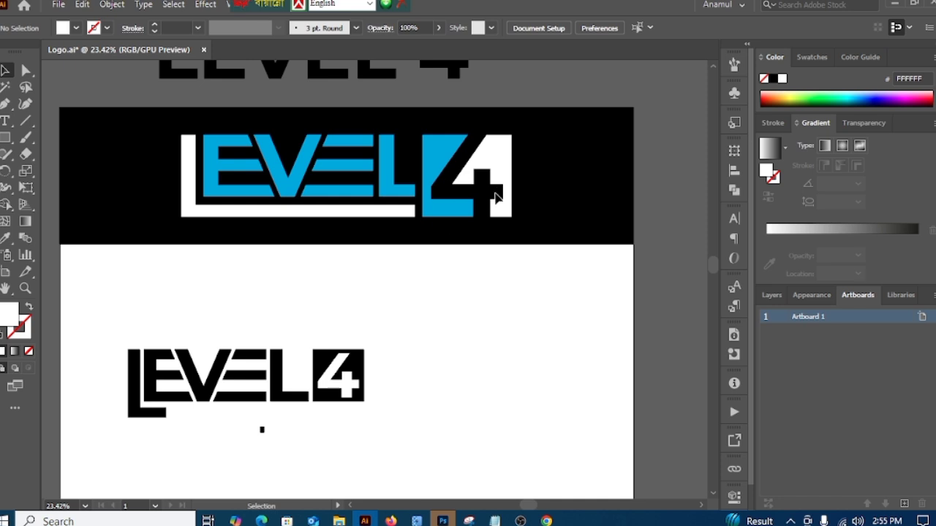
pyautogui.moveTo(325, 426); pyautogui.dragTo(516, 337)
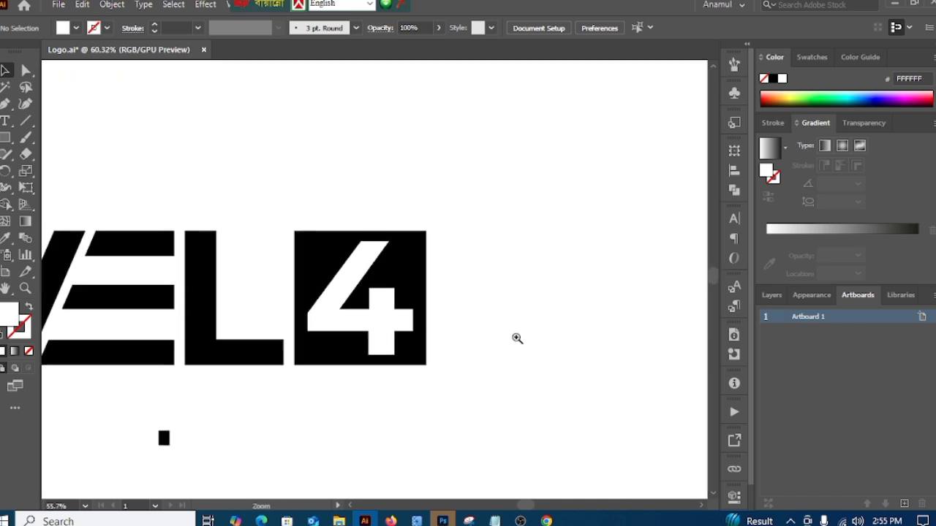
pyautogui.click(25, 71)
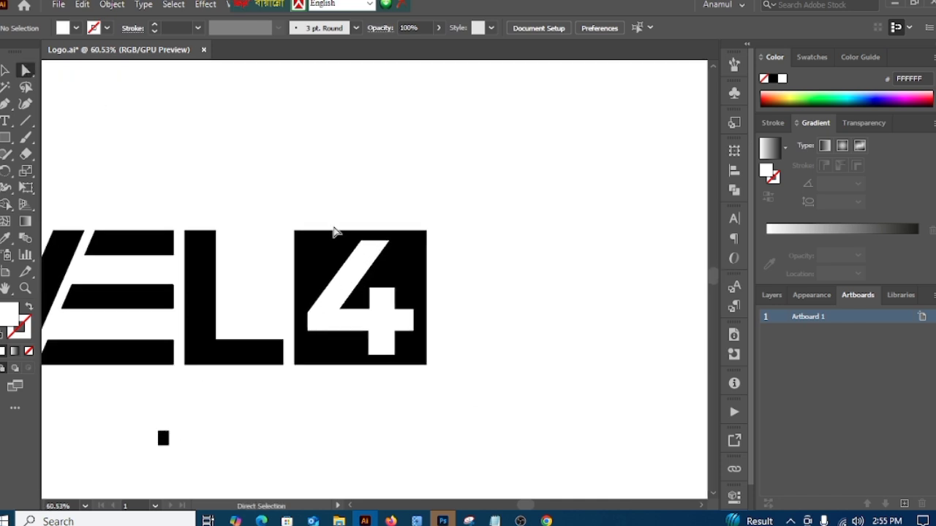
pyautogui.moveTo(360, 243); pyautogui.dragTo(422, 203)
pyautogui.click(475, 239)
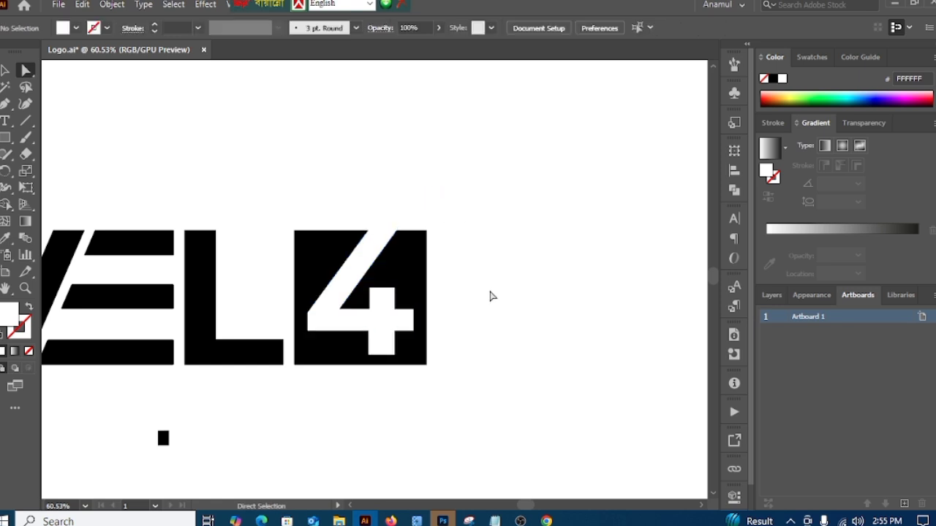
# Step: Extend the two bottom anchor points of the 4's stem straight down past the square's lower edge
pyautogui.scroll(-3, 487, 261)
pyautogui.click(378, 307)
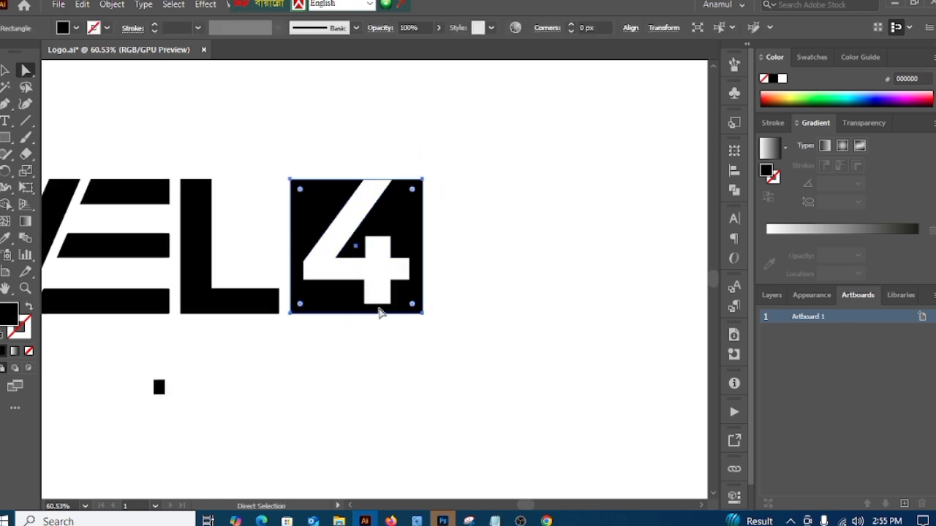
pyautogui.click(391, 306)
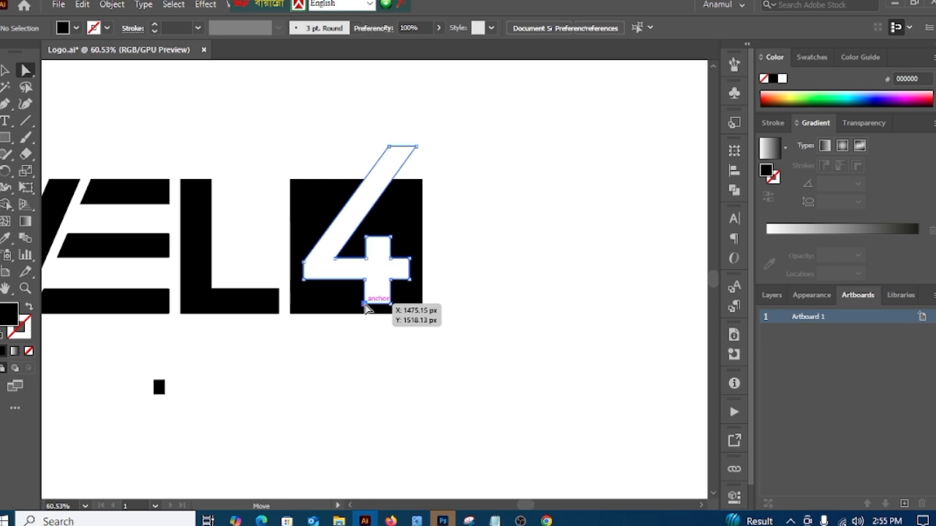
pyautogui.click(393, 308)
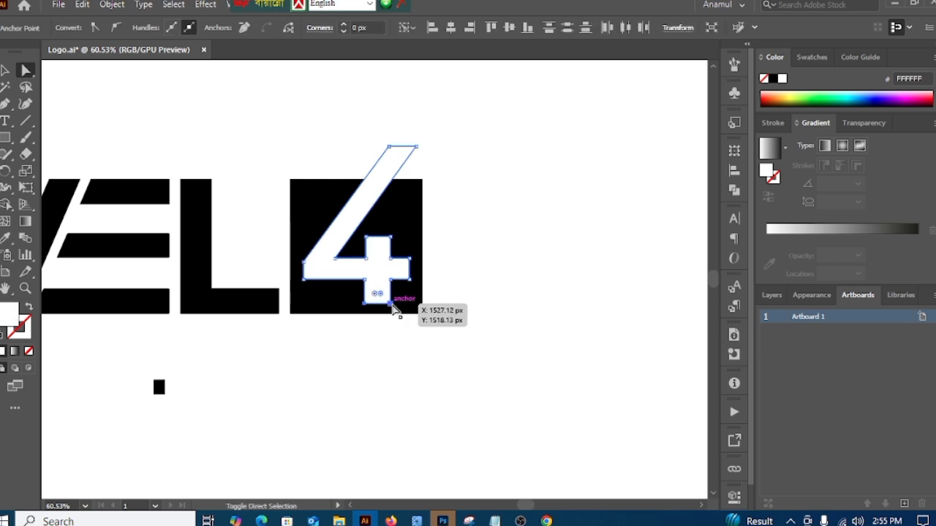
pyautogui.moveTo(393, 307); pyautogui.dragTo(392, 340)
pyautogui.click(489, 368)
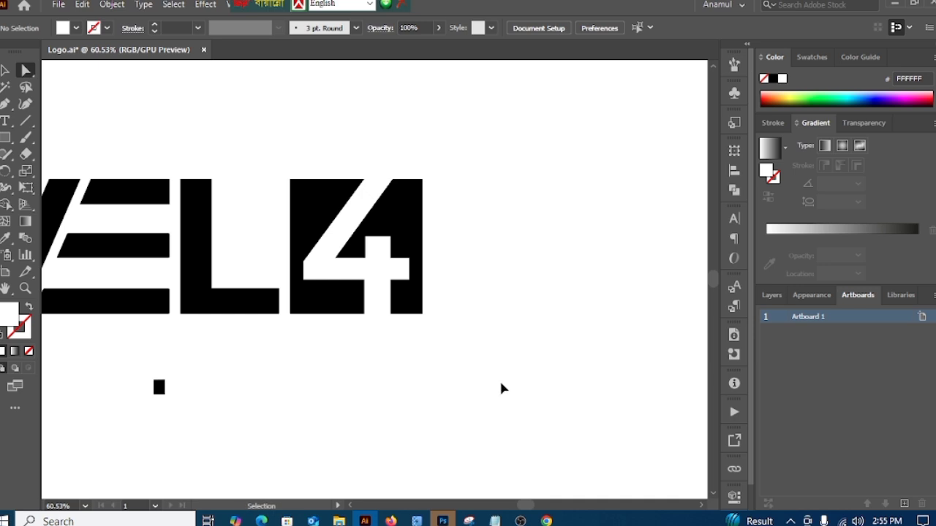
pyautogui.scroll(-2, 502, 389)
pyautogui.click(9, 71)
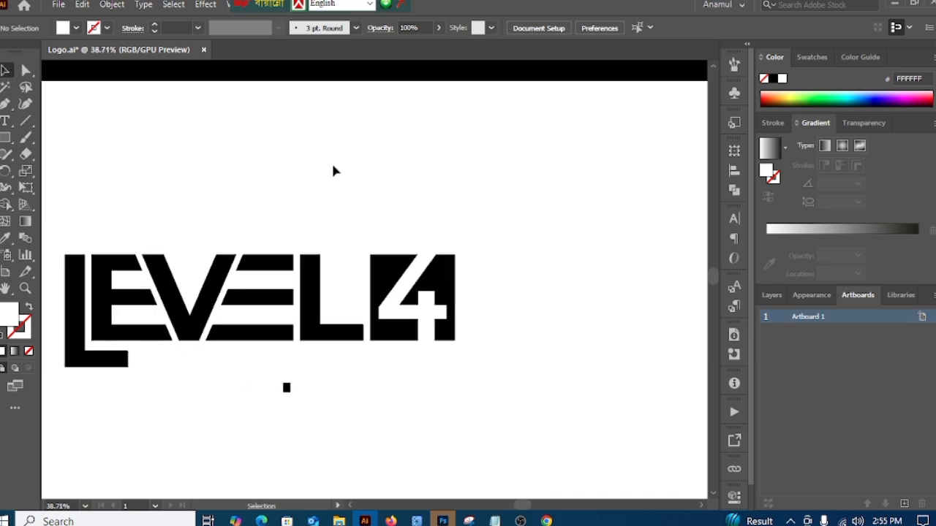
# Step: Cut the white 4 out of the black square with the Shape Builder, removing its extensions beyond the square's upper and lower edges
pyautogui.moveTo(404, 218); pyautogui.dragTo(464, 370)
pyautogui.click(5, 205)
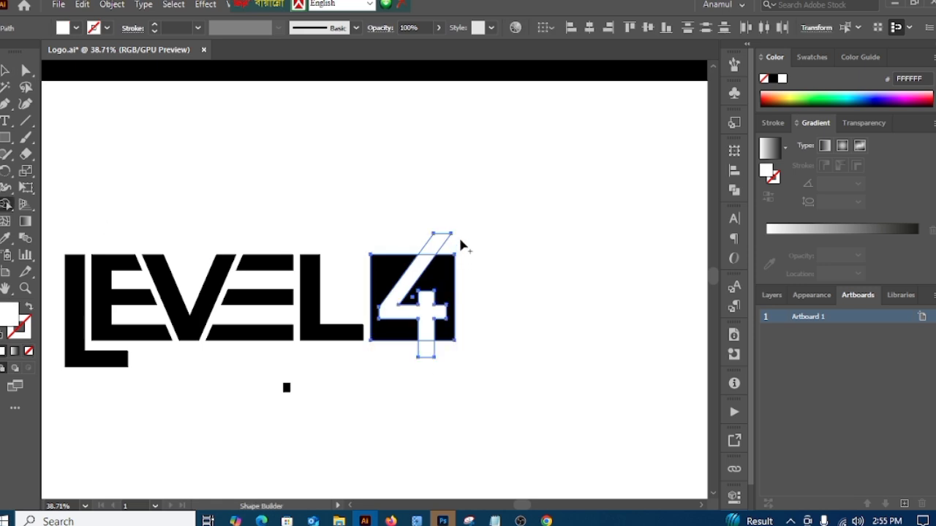
pyautogui.moveTo(426, 256); pyautogui.dragTo(414, 272)
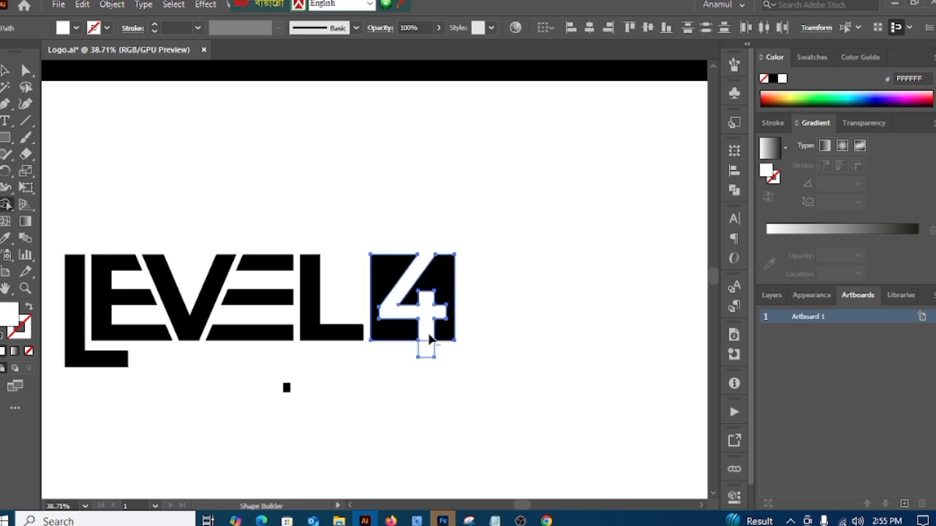
pyautogui.click(4, 71)
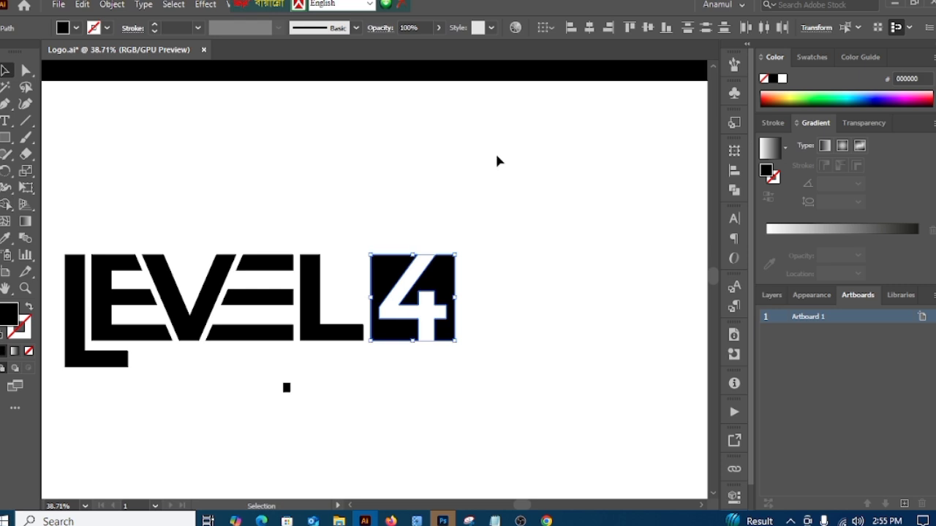
pyautogui.click(497, 156)
pyautogui.moveTo(399, 211); pyautogui.dragTo(488, 322)
pyautogui.click(554, 196)
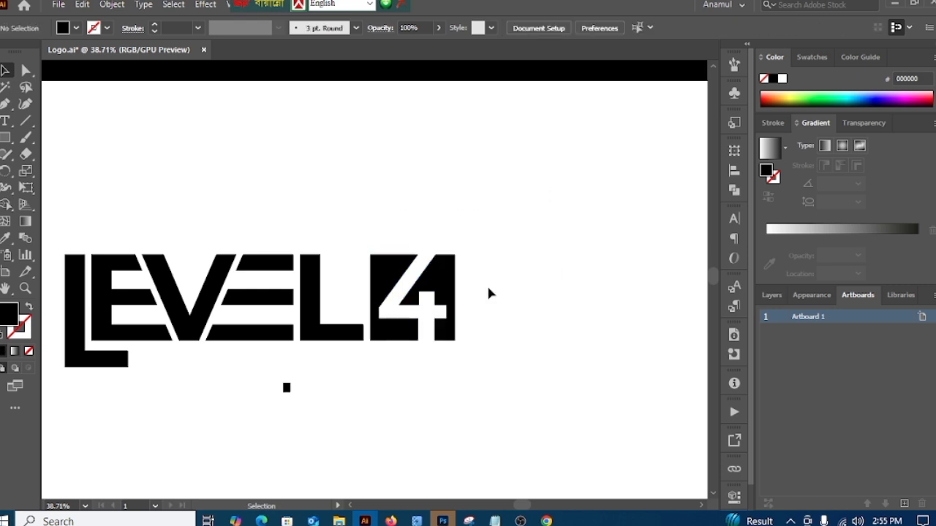
pyautogui.moveTo(318, 238); pyautogui.dragTo(500, 351)
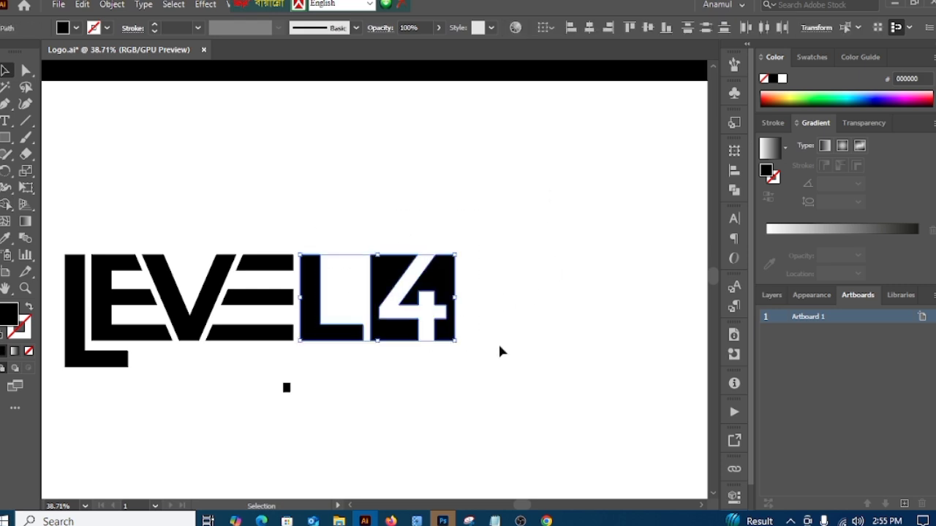
pyautogui.click(537, 347)
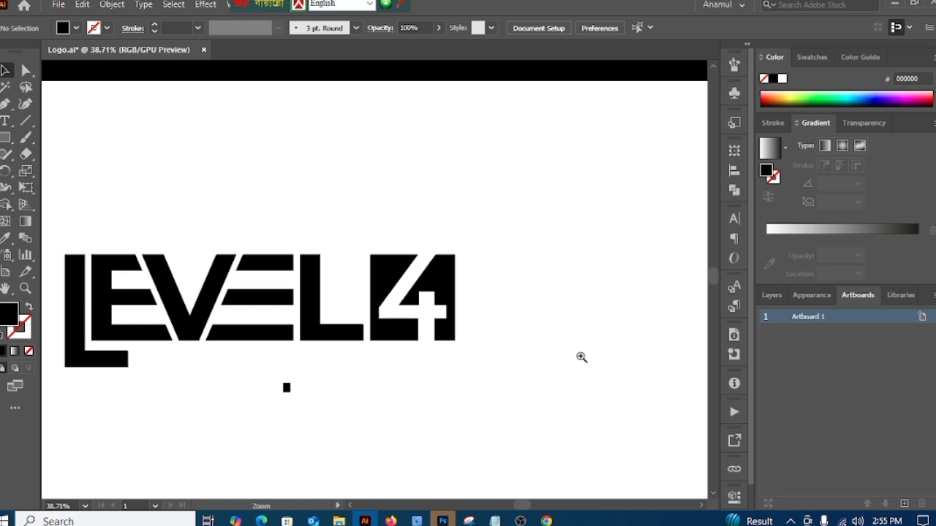
pyautogui.moveTo(581, 357); pyautogui.dragTo(430, 385)
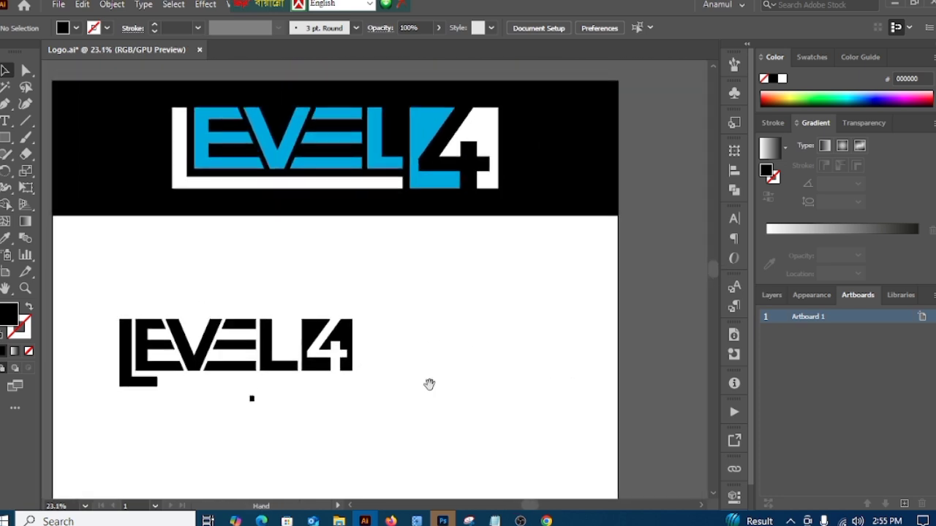
pyautogui.moveTo(500, 373); pyautogui.dragTo(456, 334)
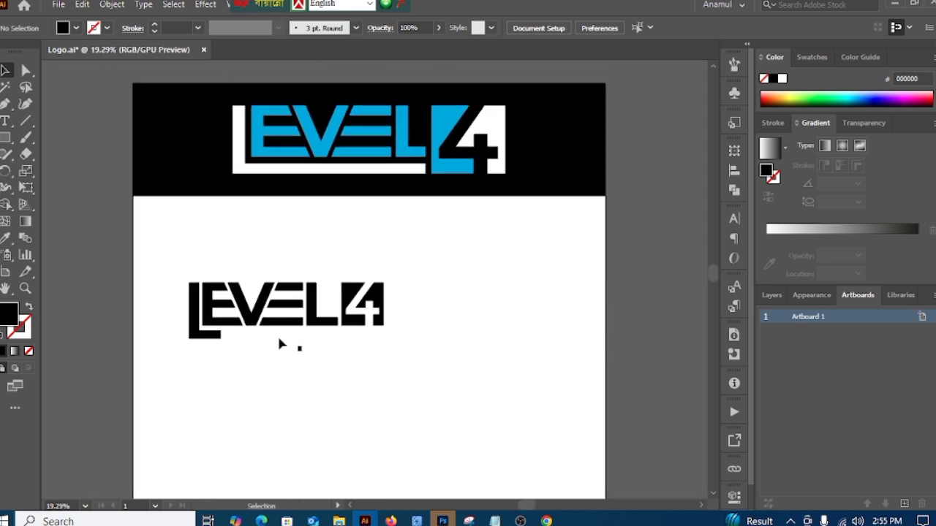
pyautogui.moveTo(272, 322); pyautogui.dragTo(354, 369)
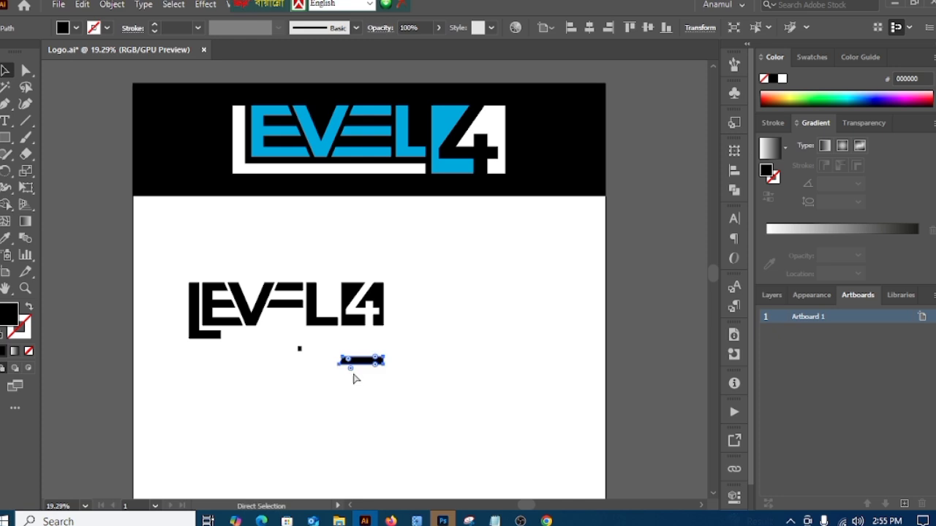
pyautogui.hotkey('ctrl', 'z')
pyautogui.click(481, 391)
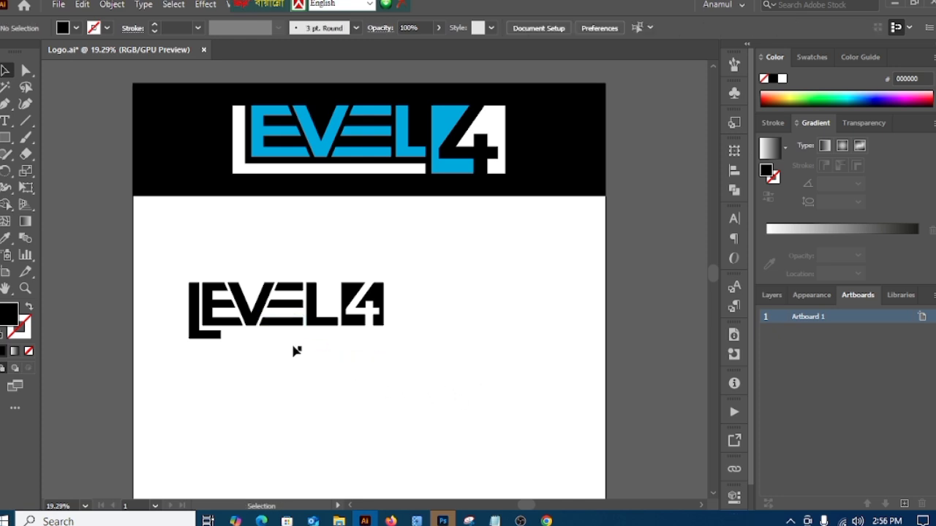
# Step: Delete the small black spacing square below the logo
pyautogui.moveTo(292, 346); pyautogui.dragTo(319, 369)
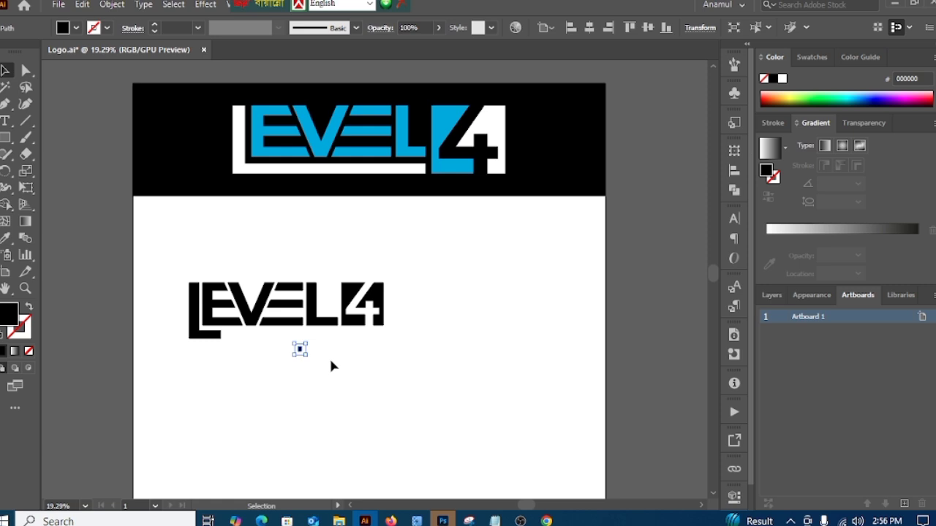
pyautogui.press('Delete')
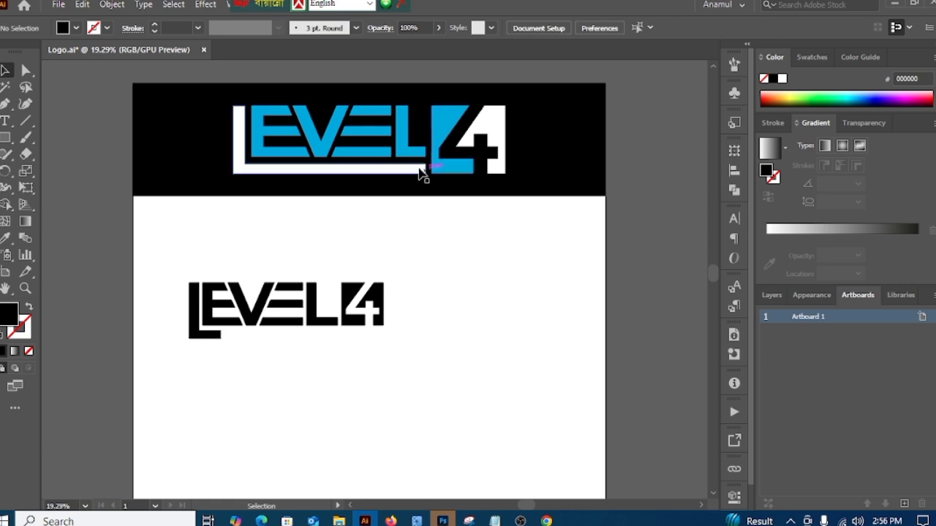
# Step: Extend the first L's foot beneath the other LEVEL letters to match the reference logo
pyautogui.click(27, 71)
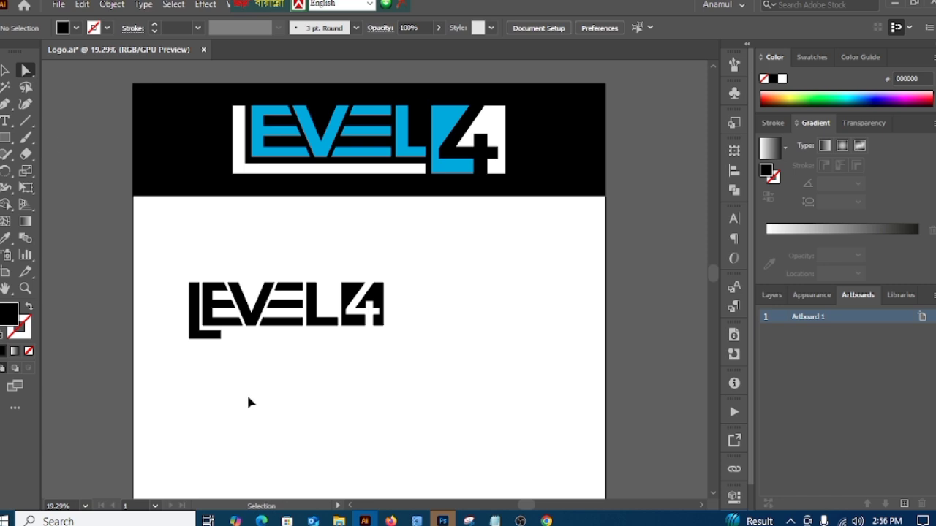
pyautogui.keyDown('alt'); pyautogui.scroll(3, 248, 402); pyautogui.keyUp('alt')
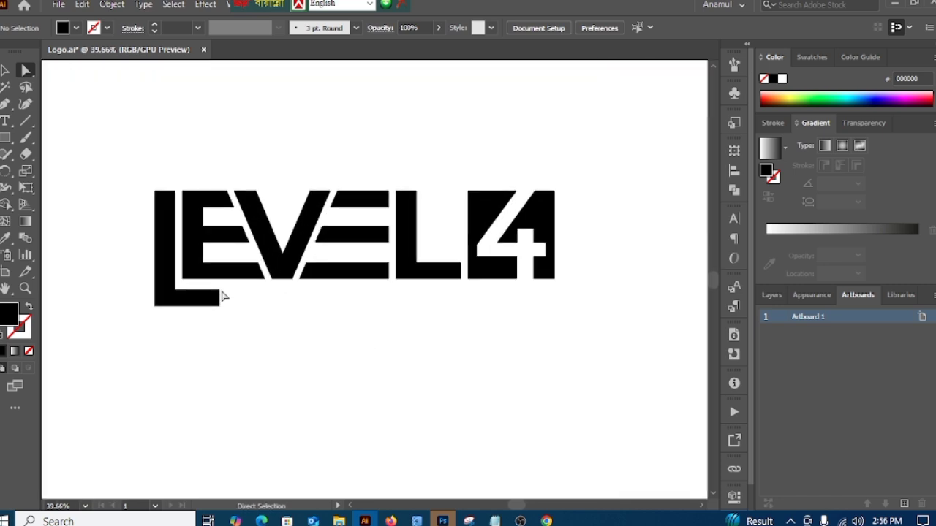
pyautogui.click(6, 71)
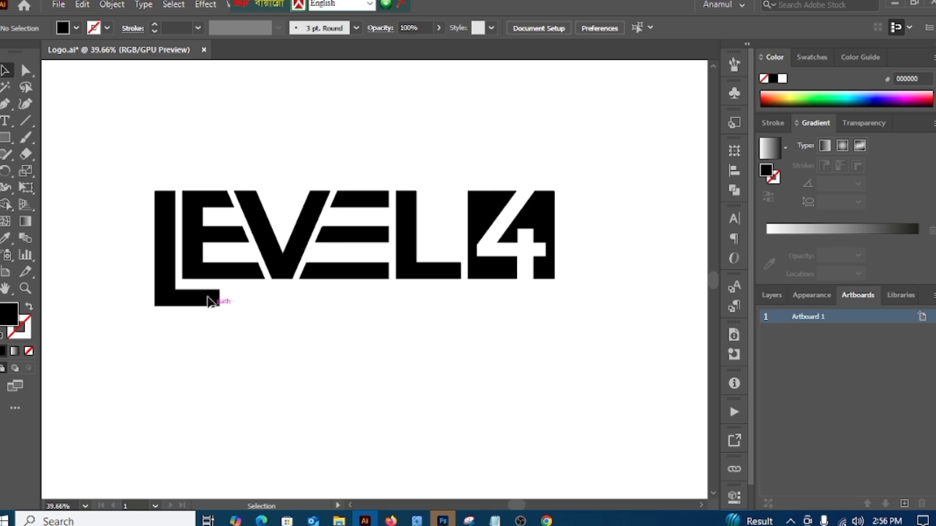
# Step: Draw a narrow black rectangle with the Pen tool filling the upper gap between the first L and the E
pyautogui.hotkey('ctrl', 'alt', '2')
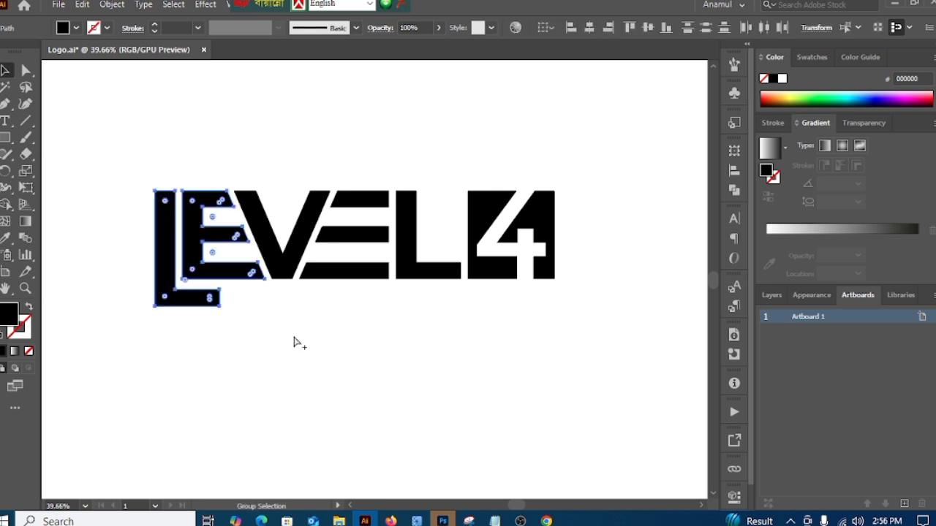
pyautogui.click(346, 391)
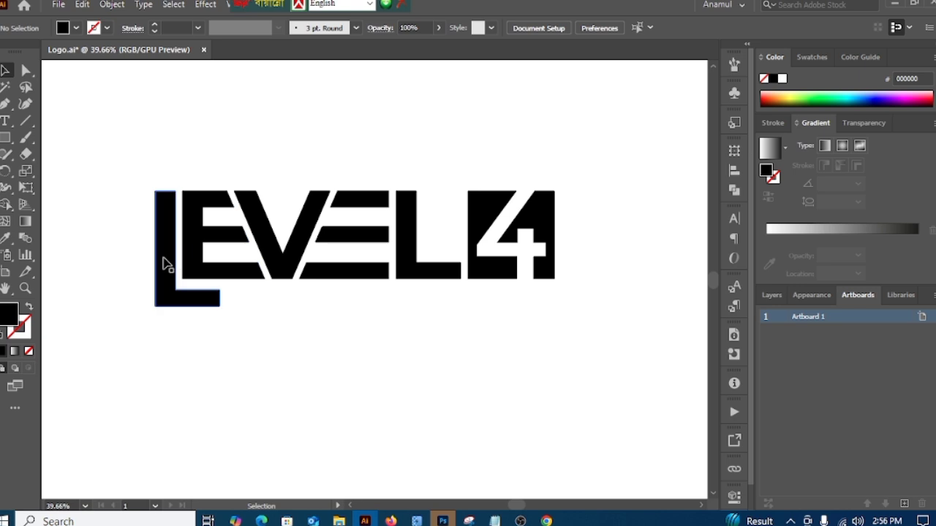
pyautogui.click(5, 104)
pyautogui.scroll(3, 190, 198)
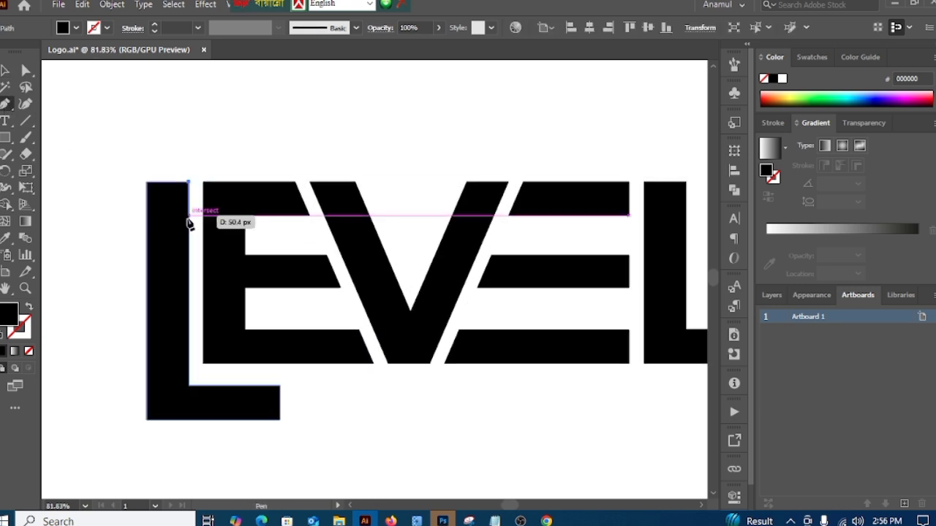
pyautogui.click(188, 220)
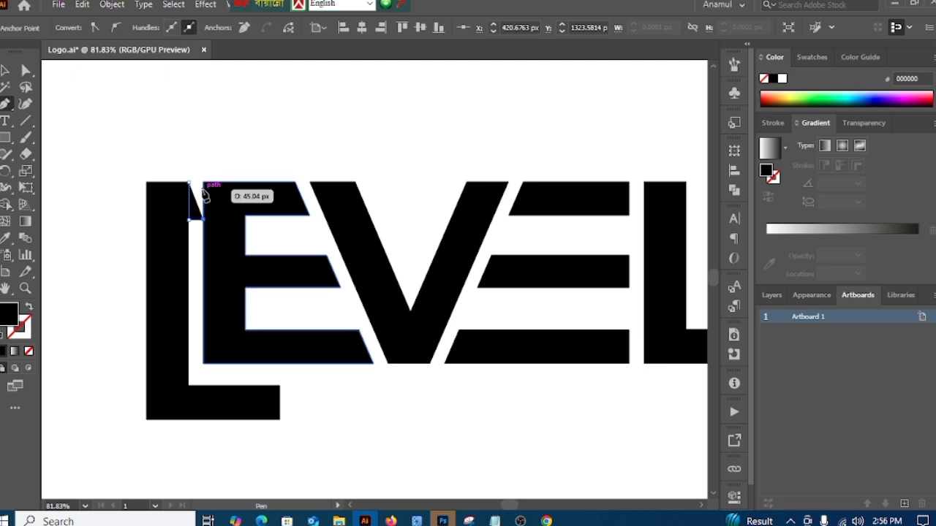
pyautogui.click(203, 181)
pyautogui.click(190, 182)
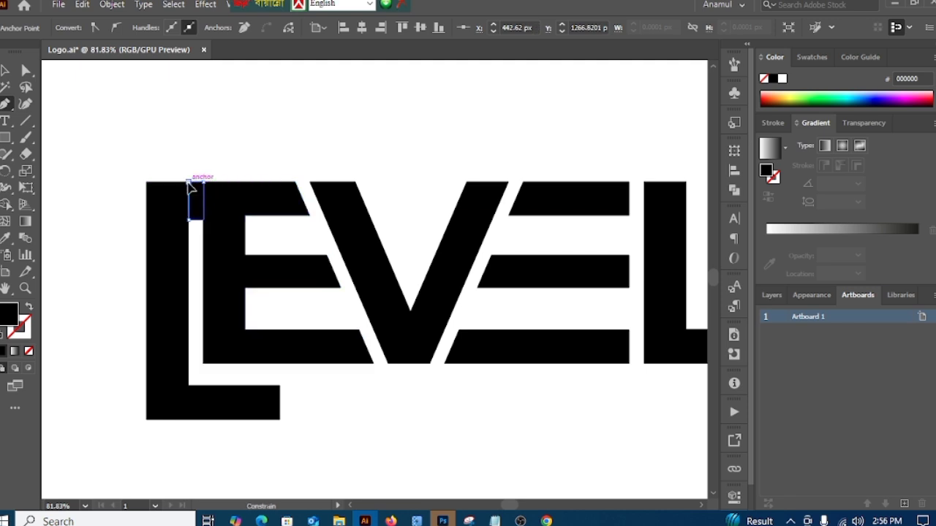
pyautogui.click(6, 70)
pyautogui.click(161, 102)
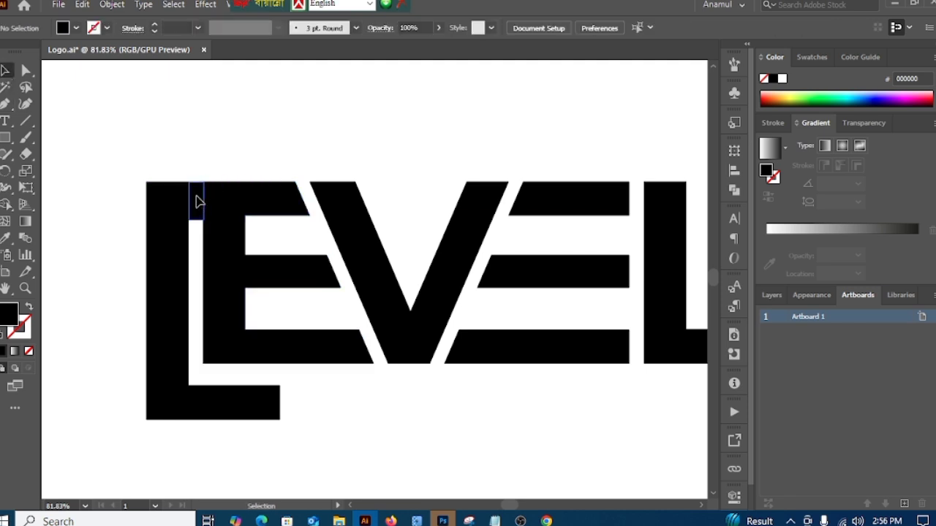
# Step: Move the spacer rectangle out of the gap, rotate it horizontal, and place it directly beneath the first E's stem
pyautogui.moveTo(196, 204); pyautogui.dragTo(331, 430)
pyautogui.scroll(-3, 397, 432)
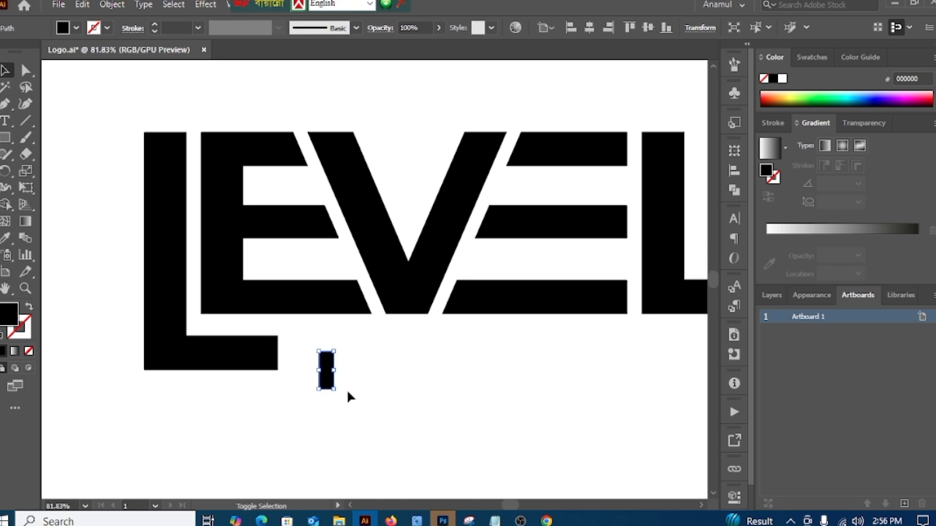
pyautogui.moveTo(342, 395); pyautogui.dragTo(258, 383)
pyautogui.click(351, 417)
pyautogui.moveTo(330, 371); pyautogui.dragTo(223, 327)
# Step: Nudge the first L upward until its foot meets the underside of the spacer
pyautogui.click(236, 366)
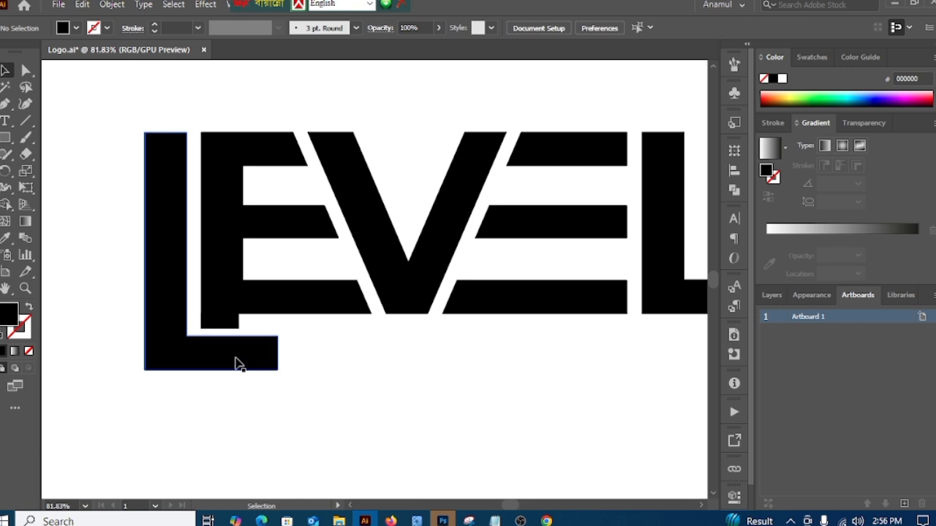
pyautogui.press('Up')
pyautogui.press('Up')
pyautogui.press('Up')
pyautogui.press('Up')
pyautogui.press('Up')
pyautogui.press('Up')
pyautogui.press('Up')
pyautogui.press('Up')
pyautogui.press('Up')
pyautogui.press('Up')
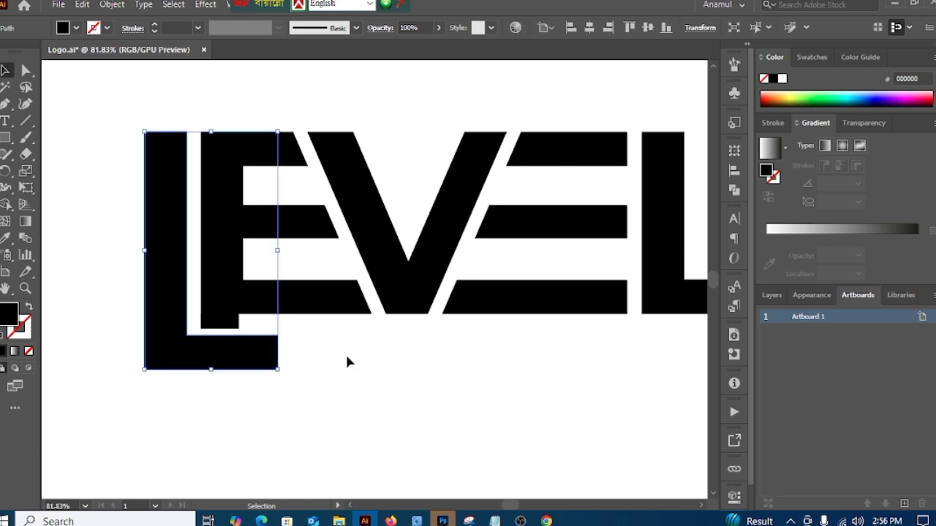
pyautogui.press('Down')
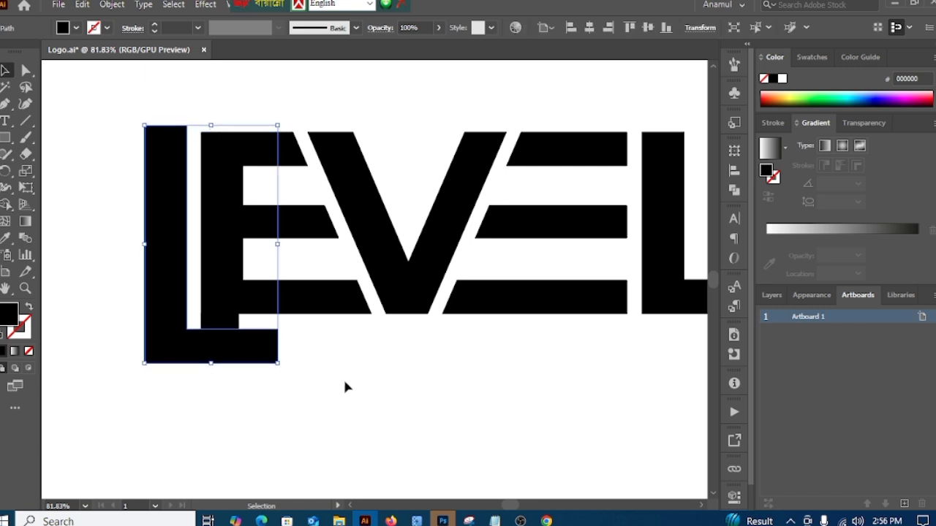
pyautogui.click(340, 380)
# Step: Lower the first L's two top anchor points to line up with the tops of the other letters
pyautogui.press('a')
pyautogui.press('z')
pyautogui.moveTo(372, 407); pyautogui.dragTo(292, 388)
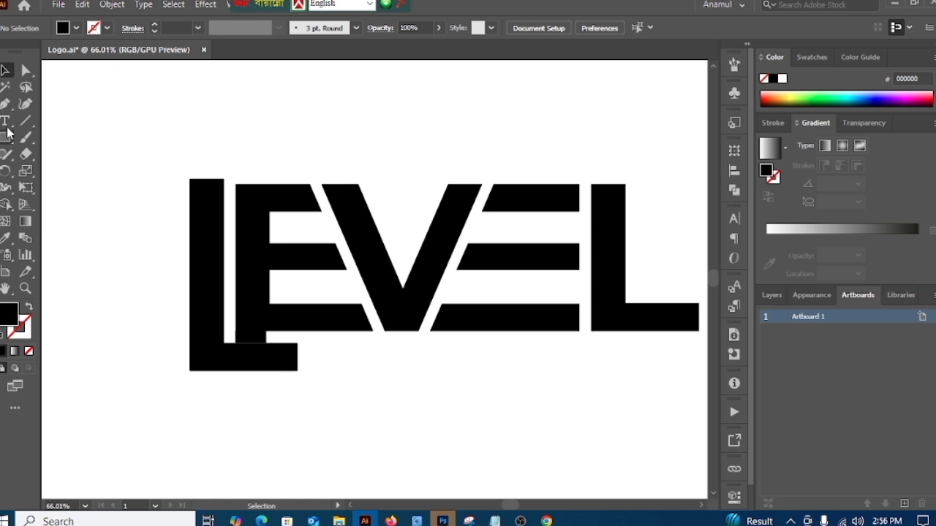
pyautogui.click(6, 104)
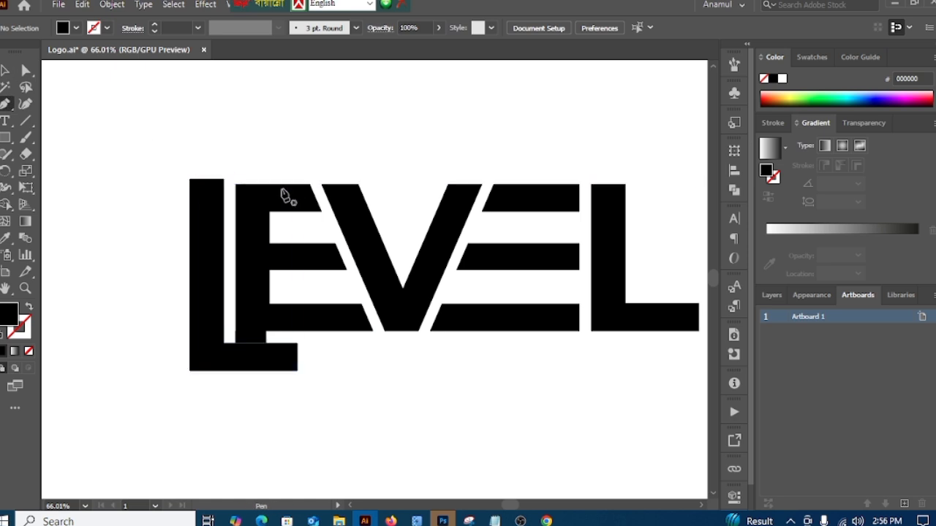
pyautogui.click(26, 71)
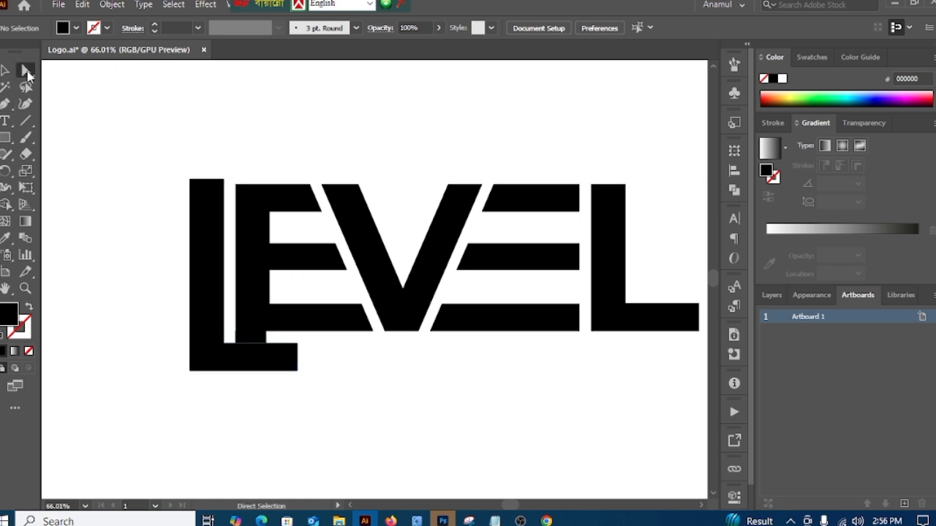
pyautogui.click(191, 180)
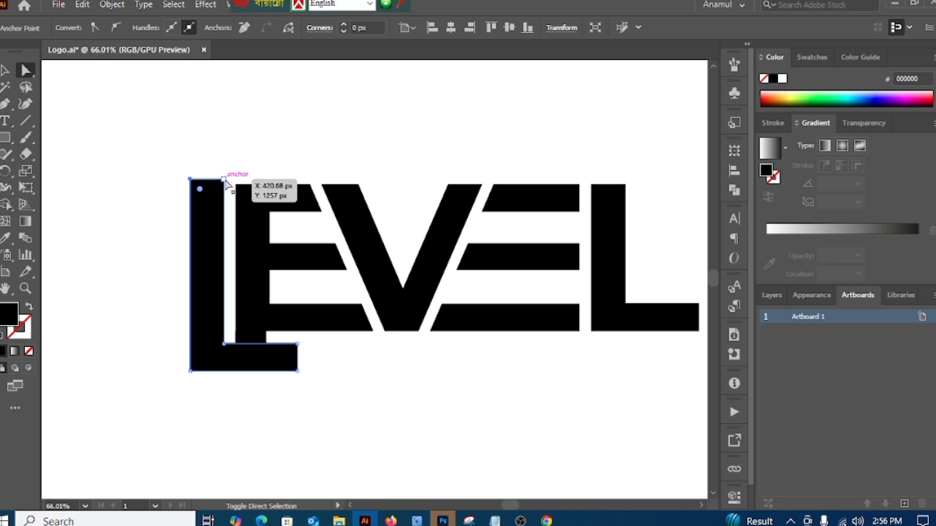
pyautogui.moveTo(226, 182); pyautogui.dragTo(226, 184)
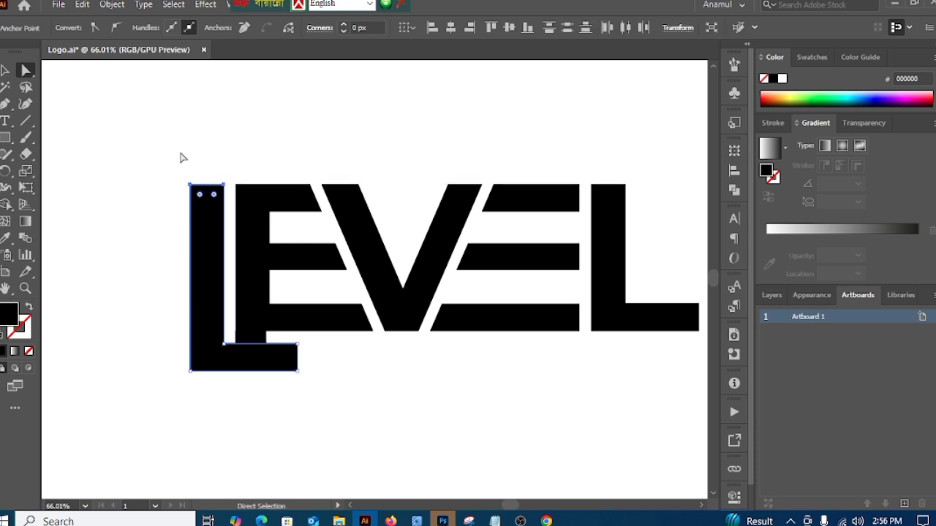
pyautogui.click(103, 201)
# Step: Move the spacer clear of the logo and extend the first L's foot to the end of the second L
pyautogui.click(4, 69)
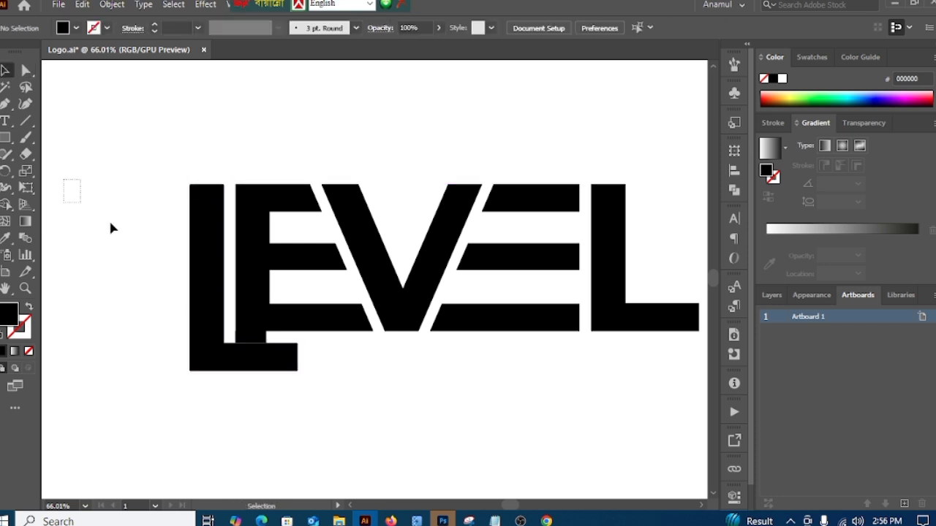
pyautogui.moveTo(251, 338); pyautogui.dragTo(127, 326)
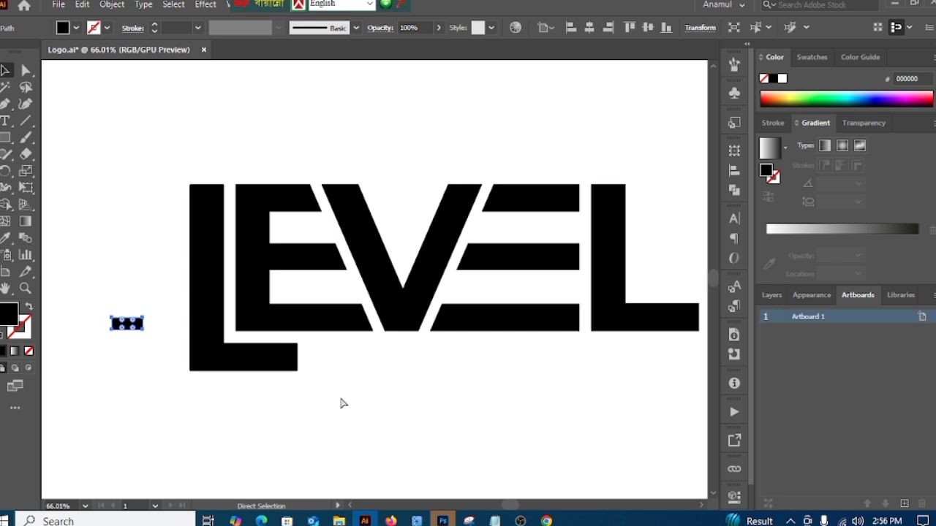
pyautogui.scroll(-1, 442, 428)
pyautogui.moveTo(588, 419); pyautogui.dragTo(359, 348)
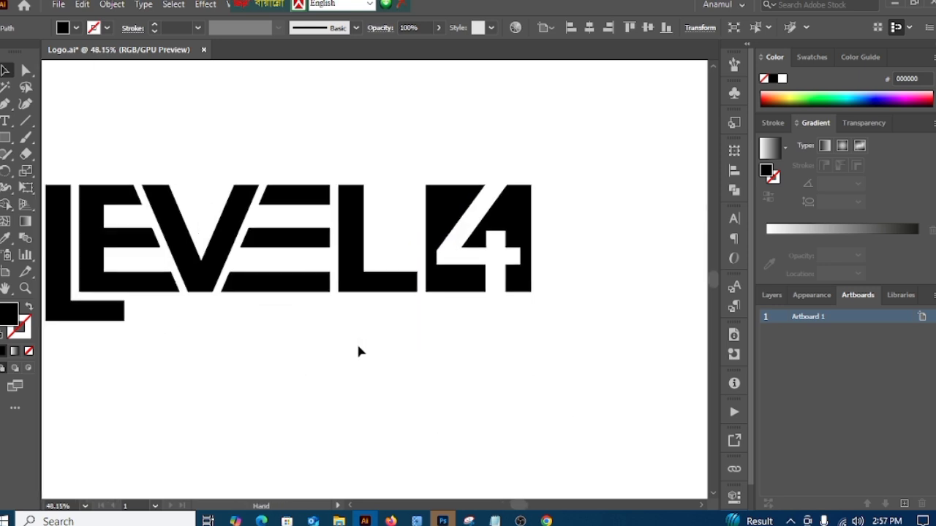
pyautogui.scroll(-1, 456, 378)
pyautogui.click(25, 70)
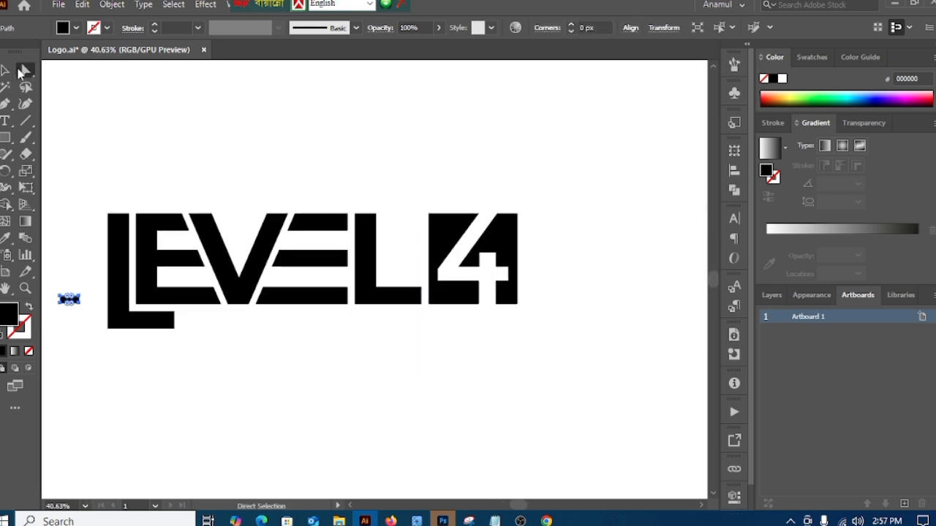
pyautogui.click(174, 312)
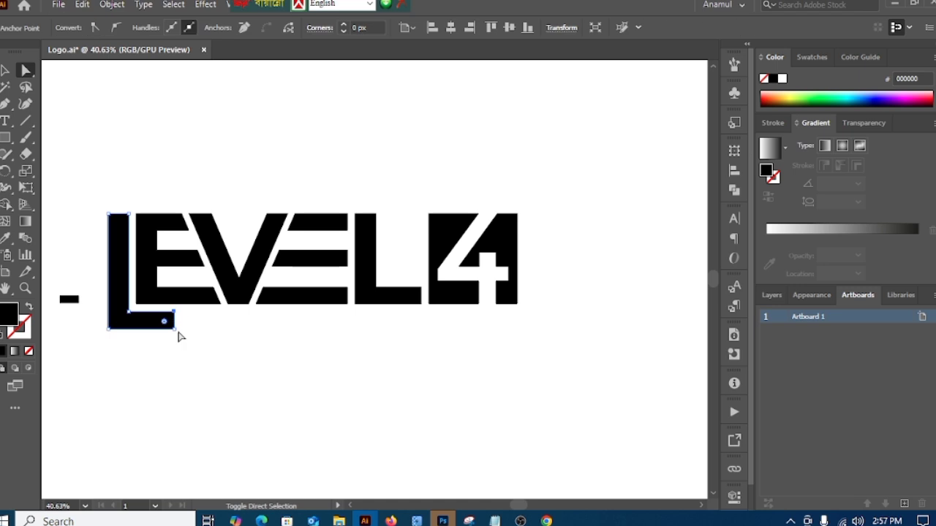
pyautogui.moveTo(176, 329); pyautogui.dragTo(422, 347)
pyautogui.click(479, 365)
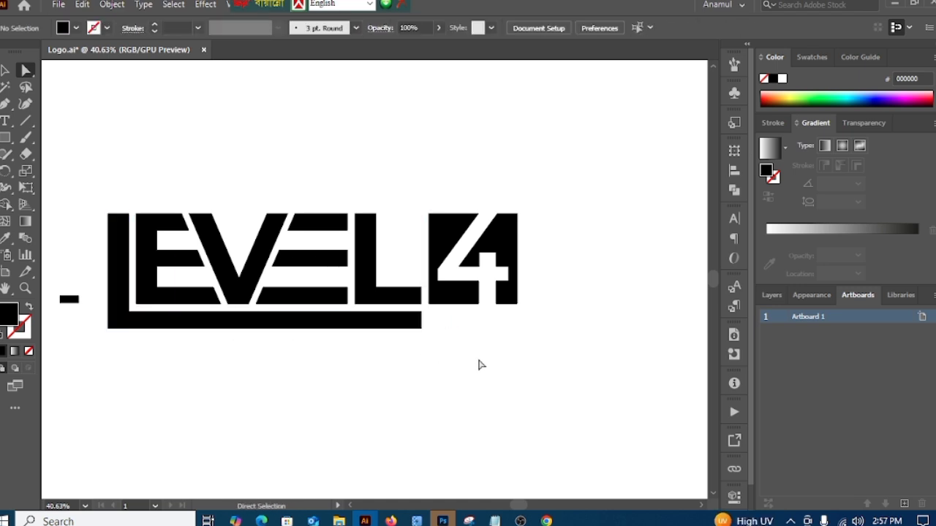
# Step: Save the logo document
pyautogui.scroll(-1, 489, 384)
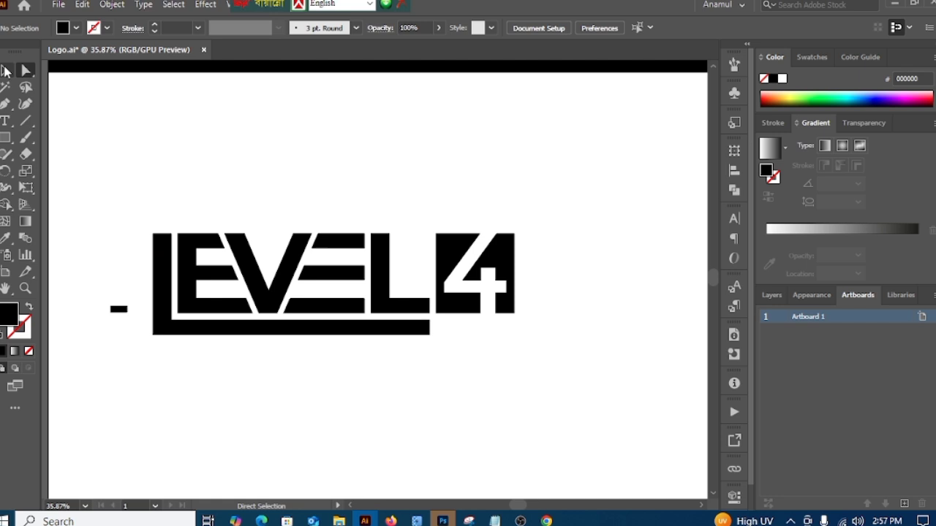
pyautogui.click(58, 5)
pyautogui.click(84, 119)
# Step: Extend the first L's foot further to line up with the outer edge of the 4's square
pyautogui.moveTo(441, 381); pyautogui.dragTo(407, 359)
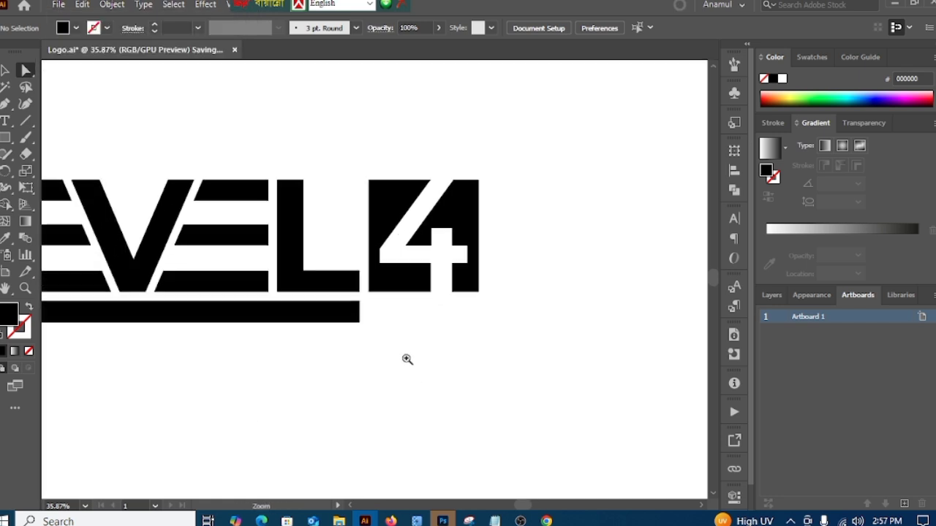
pyautogui.moveTo(358, 306); pyautogui.dragTo(478, 332)
pyautogui.click(539, 362)
# Step: Delete the small black spacer rectangle beside the logo
pyautogui.moveTo(539, 366); pyautogui.dragTo(417, 382)
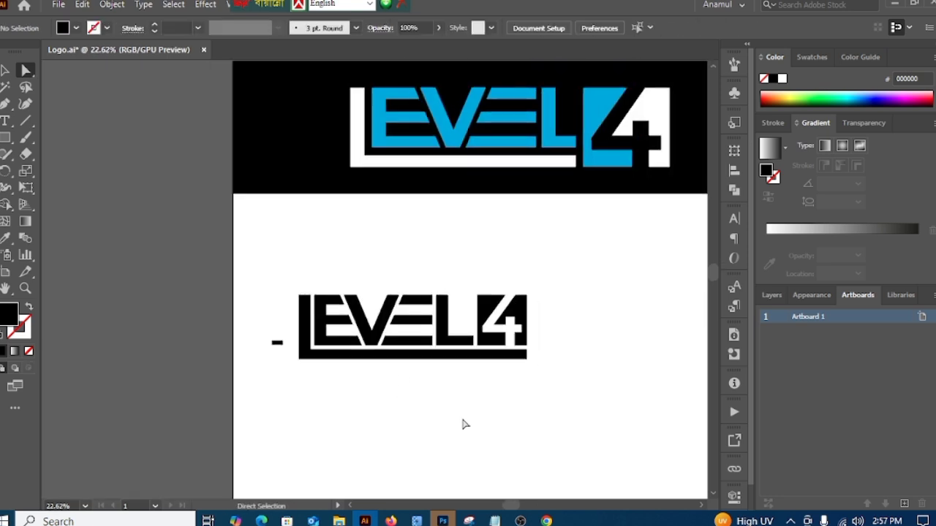
pyautogui.moveTo(463, 424); pyautogui.dragTo(395, 427)
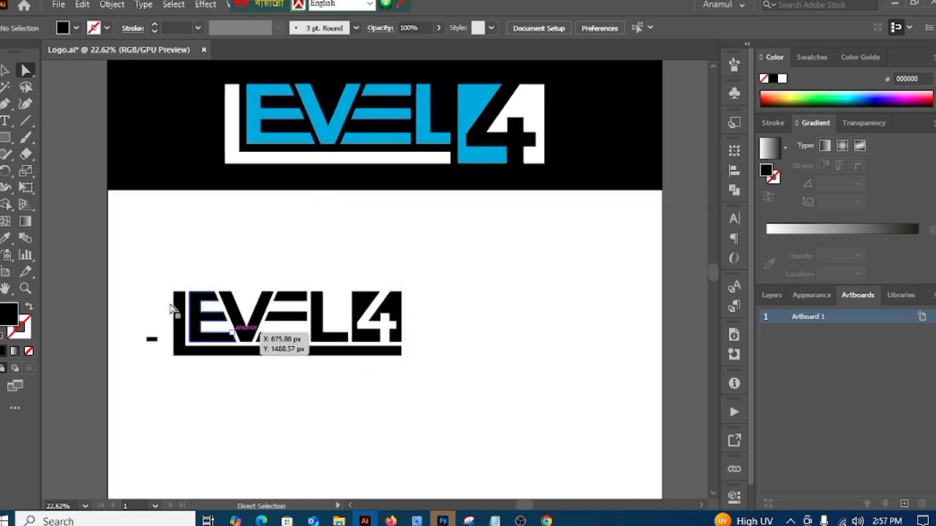
pyautogui.click(5, 71)
pyautogui.moveTo(129, 301); pyautogui.dragTo(165, 382)
pyautogui.press('Delete')
# Step: Group all the shapes of the LEVEL 4 logo
pyautogui.click(278, 330)
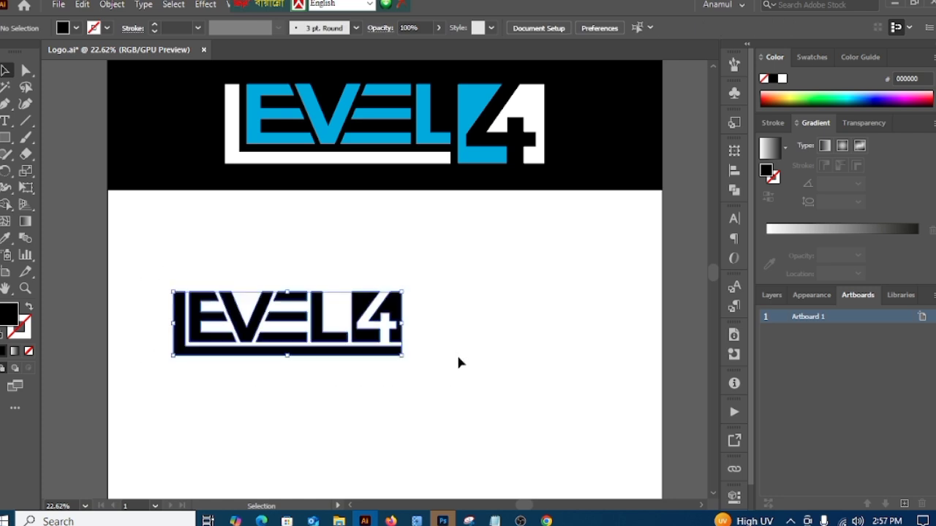
pyautogui.rightClick(495, 361)
pyautogui.click(532, 307)
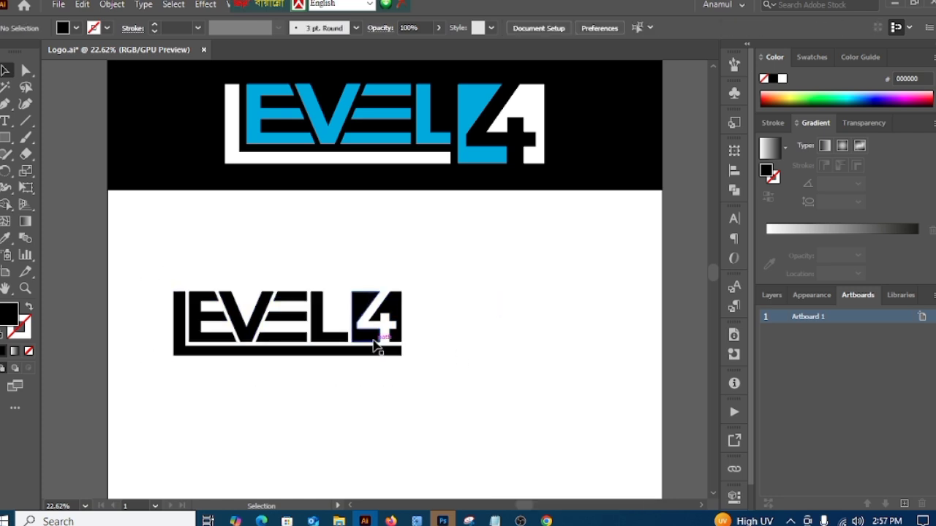
# Step: Place a duplicate of the grouped logo above the original and move the original further down
pyautogui.moveTo(376, 345); pyautogui.dragTo(376, 262)
pyautogui.click(430, 343)
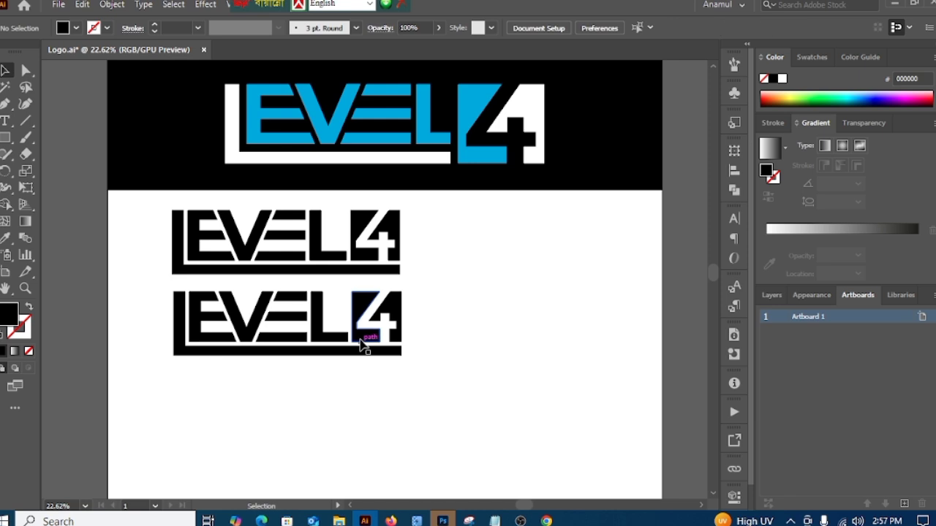
pyautogui.moveTo(366, 339); pyautogui.dragTo(369, 375)
pyautogui.click(370, 428)
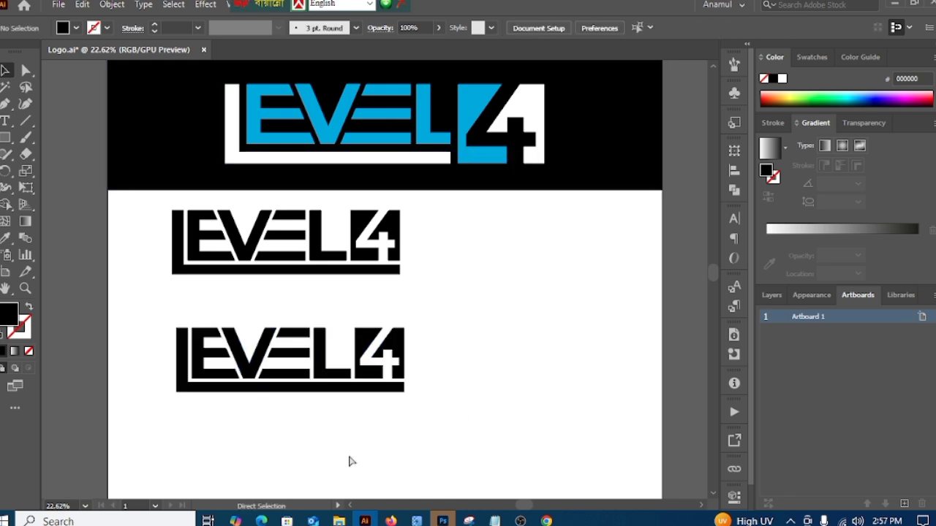
# Step: Draw a vertical line with the Pen tool from the end of the second L's foot down past the long underline
pyautogui.moveTo(327, 457); pyautogui.dragTo(453, 375)
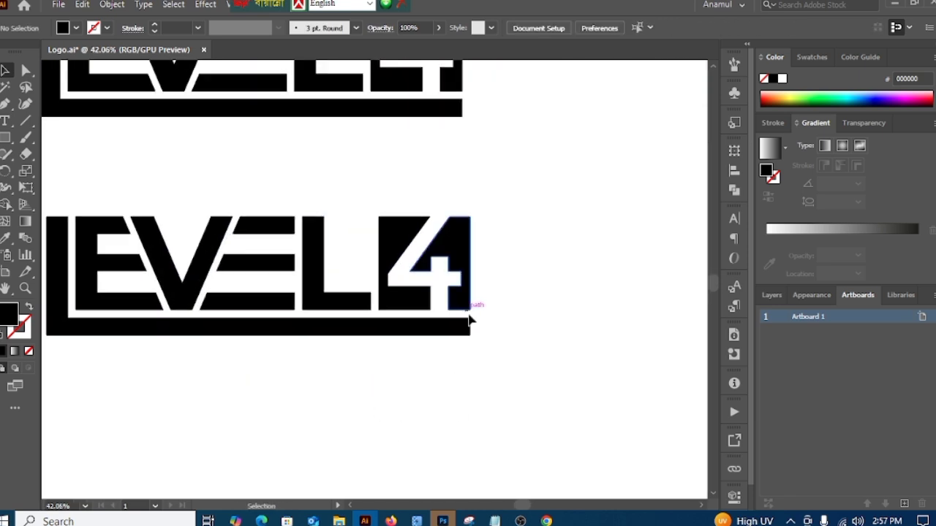
pyautogui.click(25, 70)
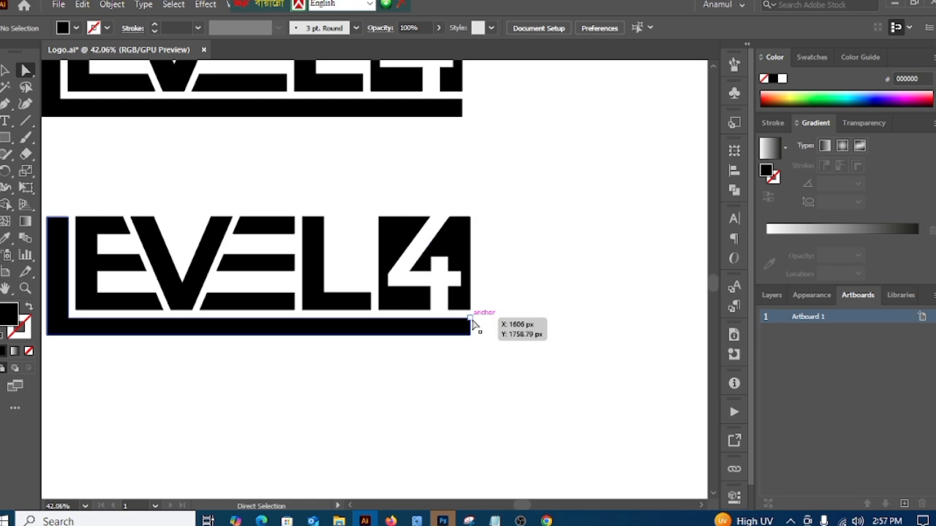
pyautogui.click(6, 103)
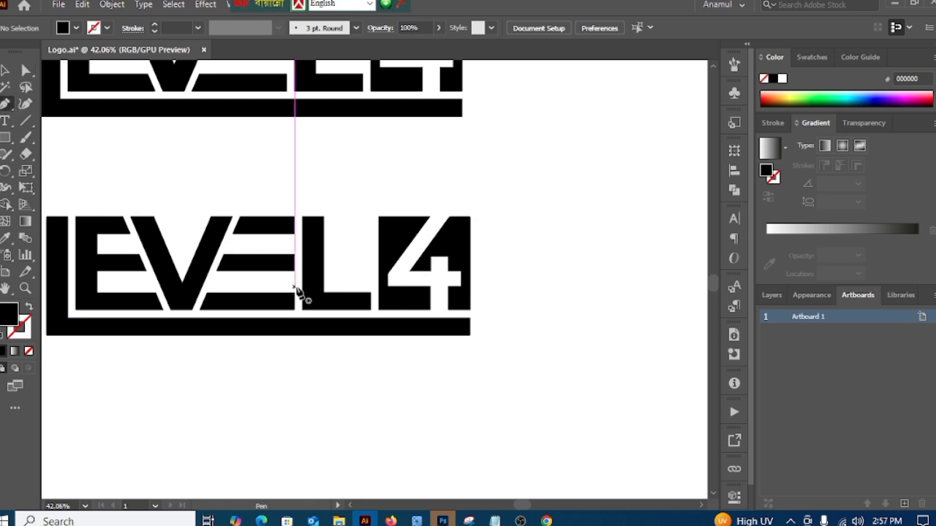
pyautogui.click(370, 296)
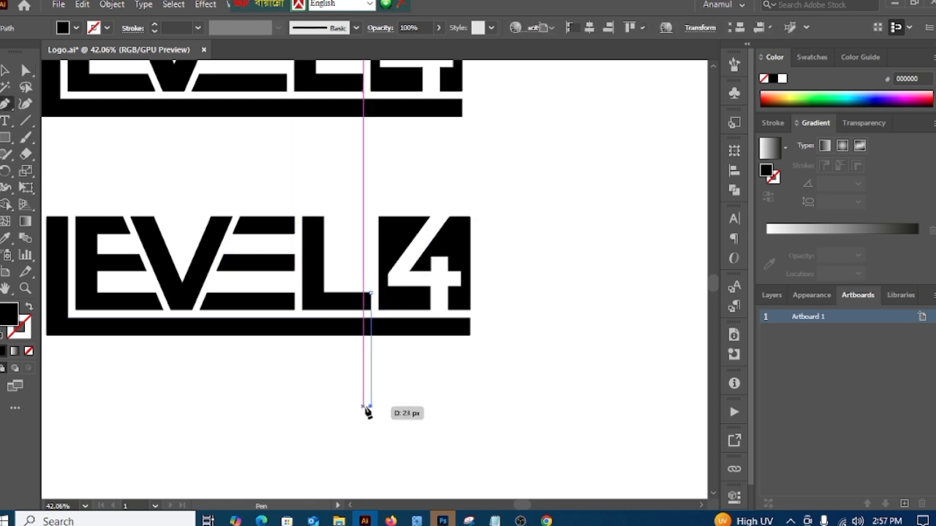
pyautogui.click(370, 406)
pyautogui.click(4, 71)
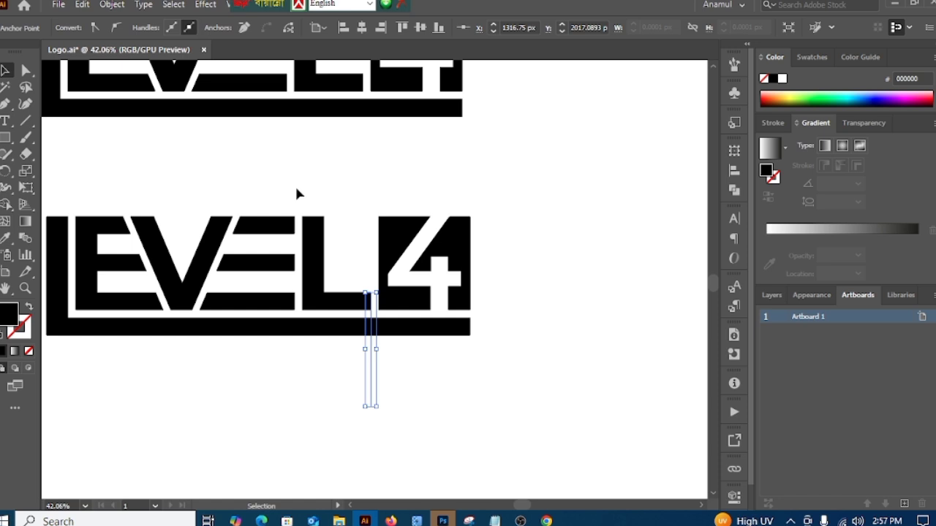
# Step: Remove the part of the lower logo's underline beyond the vertical line with the Shape Builder tool
pyautogui.moveTo(555, 233); pyautogui.dragTo(212, 342)
pyautogui.click(6, 205)
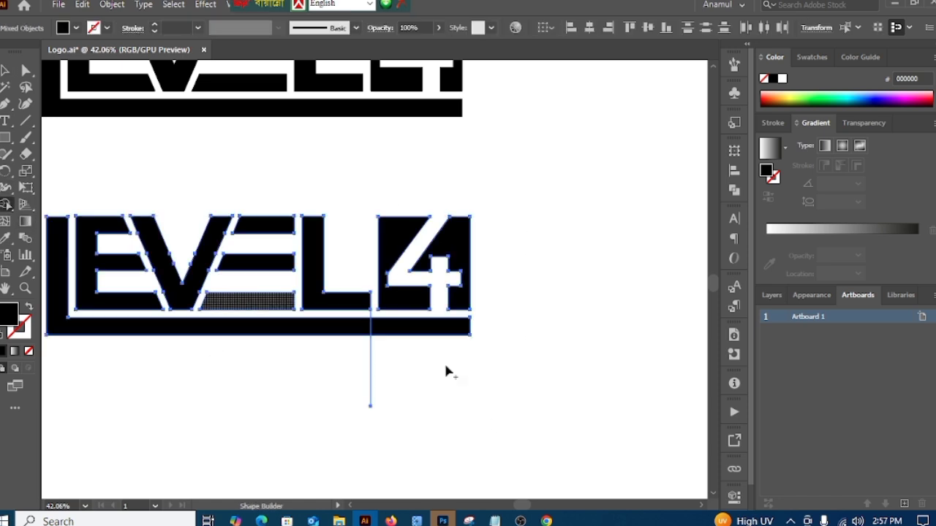
pyautogui.keyDown('alt'); pyautogui.click(436, 328); pyautogui.keyUp('alt')
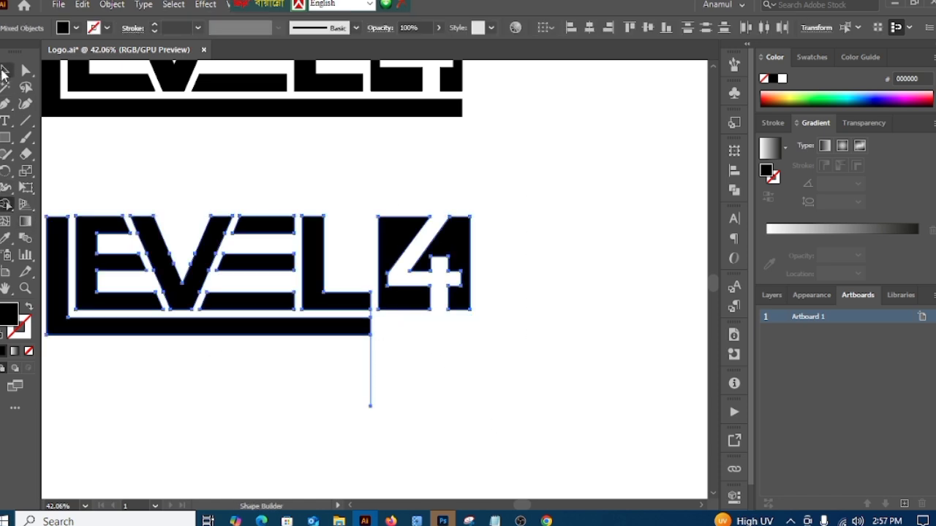
# Step: Delete the vertical guide line at the end of the second L
pyautogui.click(5, 71)
pyautogui.click(328, 414)
pyautogui.moveTo(454, 408); pyautogui.dragTo(444, 399)
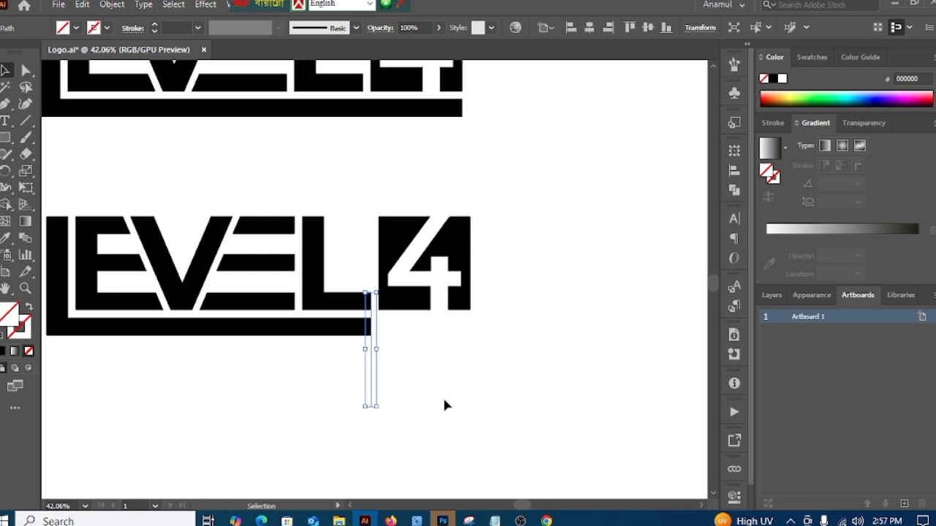
pyautogui.press('Delete')
# Step: Ungroup the lower LEVEL 4 logo
pyautogui.moveTo(509, 440); pyautogui.dragTo(451, 418)
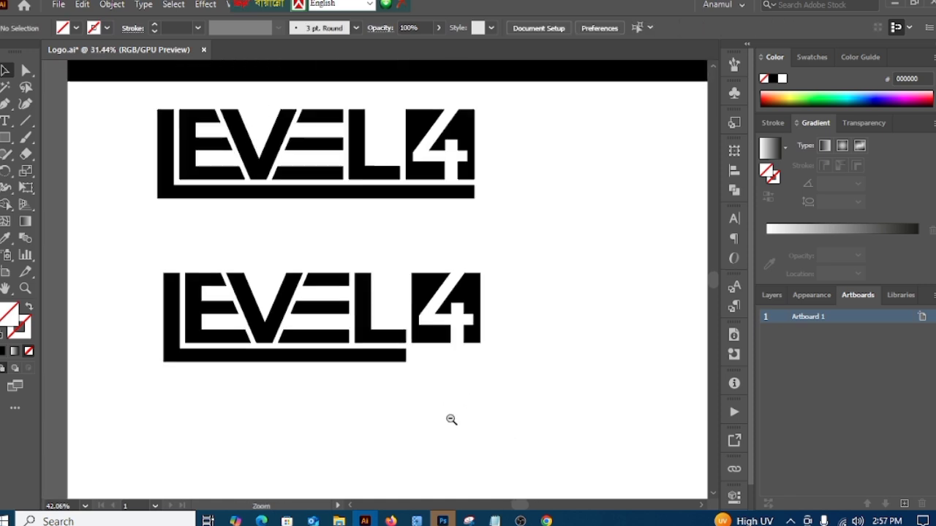
pyautogui.moveTo(386, 397); pyautogui.dragTo(404, 374)
pyautogui.moveTo(139, 229); pyautogui.dragTo(410, 381)
pyautogui.rightClick(548, 242)
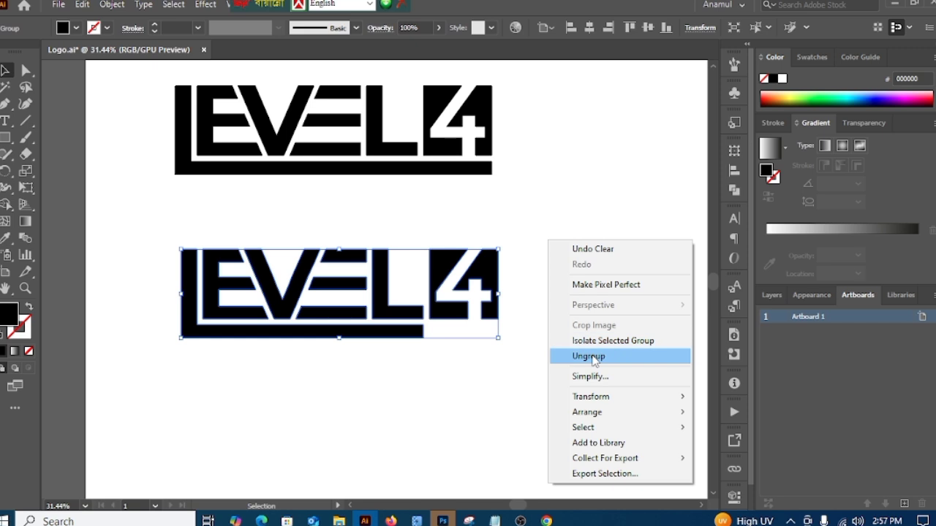
pyautogui.click(585, 357)
# Step: Group the lower logo's LEVEL letters with the shortened underlining L, leaving out the 4
pyautogui.click(162, 220)
pyautogui.moveTo(162, 221); pyautogui.dragTo(410, 372)
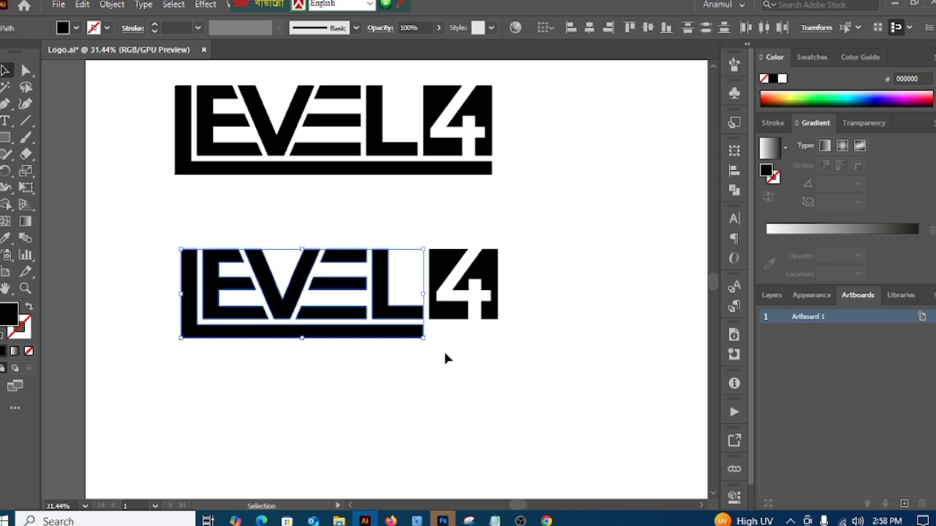
pyautogui.rightClick(530, 221)
pyautogui.click(564, 310)
pyautogui.click(480, 354)
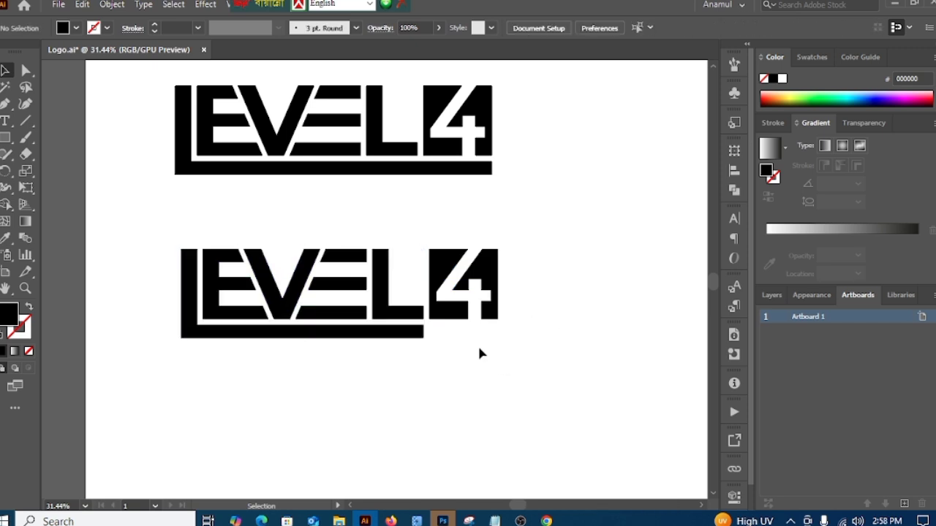
# Step: Align the LEVEL group and the pieces of the 4 to their common vertical center
pyautogui.moveTo(147, 236); pyautogui.dragTo(547, 368)
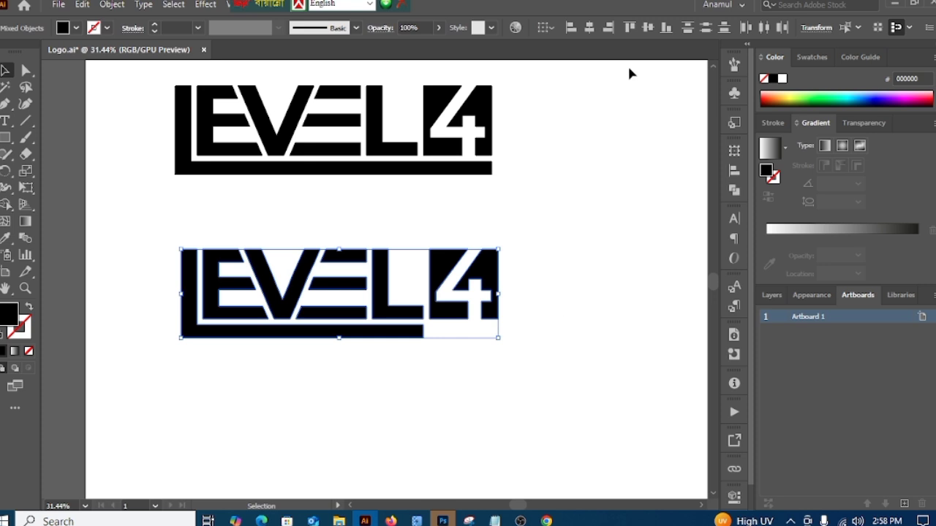
pyautogui.click(645, 31)
pyautogui.click(589, 262)
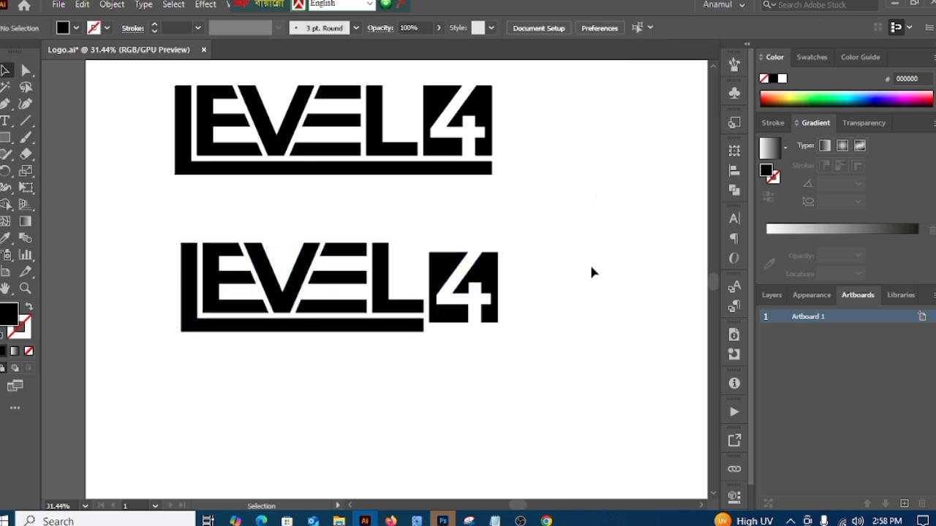
# Step: Try to enlarge the ungrouped pieces of the 4 to the LEVEL group's height and nudge them away from it
pyautogui.hscroll(2, 431, 264)
pyautogui.moveTo(453, 338); pyautogui.dragTo(406, 348)
pyautogui.click(470, 381)
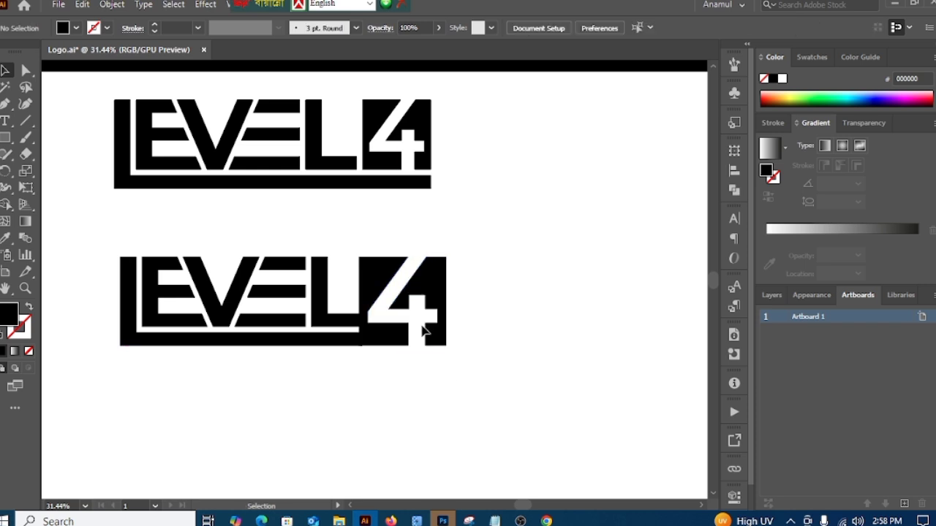
pyautogui.click(436, 336)
pyautogui.press('Right')
pyautogui.press('Right')
pyautogui.press('Right')
pyautogui.press('Right')
pyautogui.press('Right')
pyautogui.press('Right')
pyautogui.press('Right')
pyautogui.press('Right')
pyautogui.press('Right')
pyautogui.press('Right')
pyautogui.press('Right')
pyautogui.press('Right')
pyautogui.press('Right')
pyautogui.press('Right')
pyautogui.press('Right')
pyautogui.press('Right')
pyautogui.press('Right')
pyautogui.press('Right')
pyautogui.press('Right')
pyautogui.press('Right')
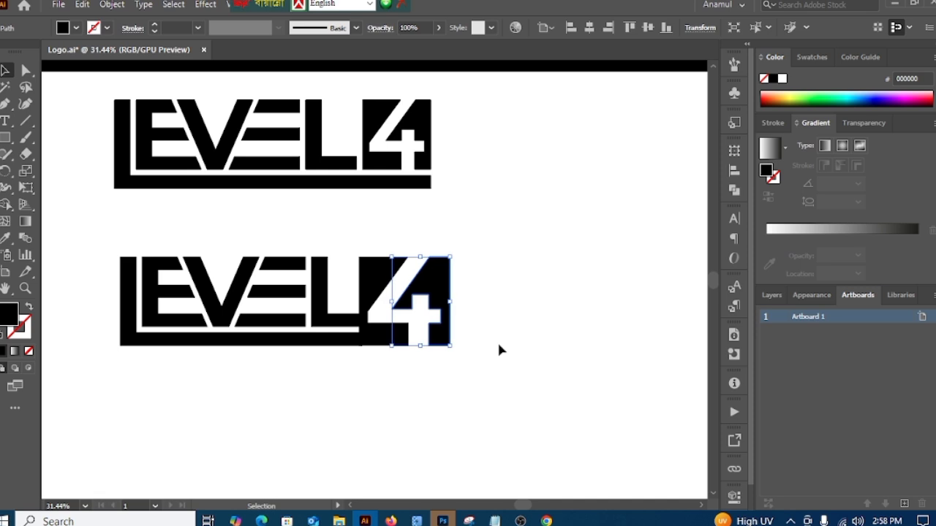
pyautogui.press('a')
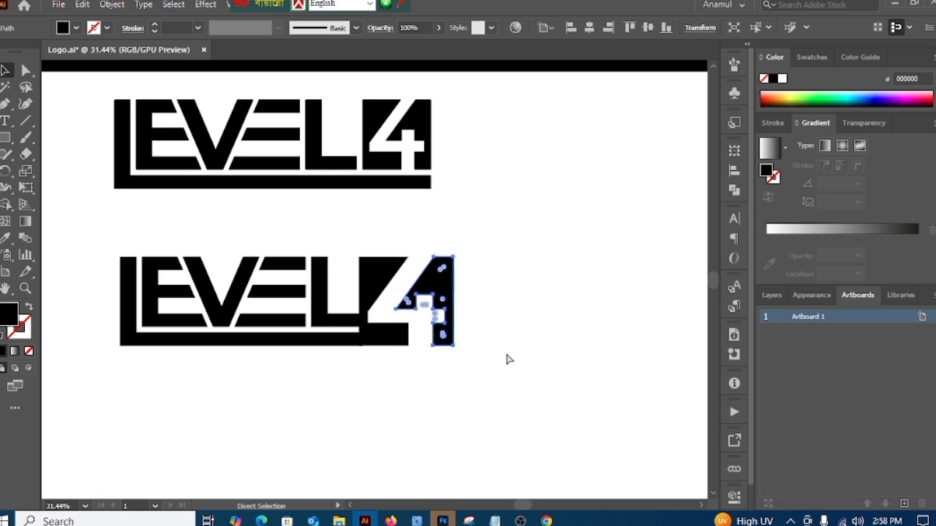
pyautogui.press('Left')
pyautogui.press('Left')
pyautogui.press('Left')
pyautogui.press('Left')
pyautogui.press('Left')
pyautogui.press('Left')
pyautogui.press('Left')
pyautogui.press('Left')
pyautogui.press('Left')
pyautogui.press('Left')
pyautogui.press('Left')
pyautogui.press('Left')
pyautogui.press('Left')
pyautogui.press('Left')
pyautogui.press('Left')
pyautogui.press('Left')
pyautogui.press('Left')
pyautogui.press('Left')
pyautogui.press('Left')
pyautogui.press('Left')
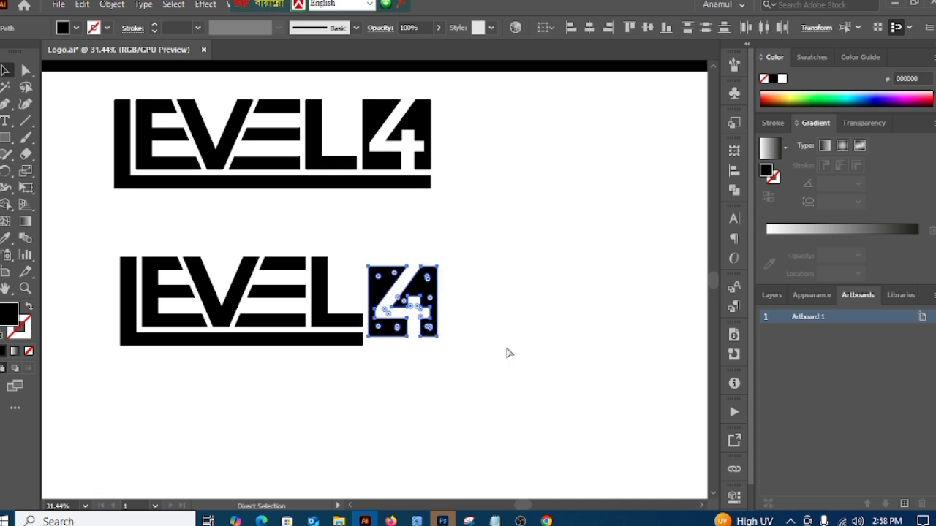
# Step: Group the separate pieces of the 4 square in the lower logo
pyautogui.press('v')
pyautogui.click(502, 352)
pyautogui.moveTo(388, 237); pyautogui.dragTo(468, 346)
pyautogui.rightClick(529, 342)
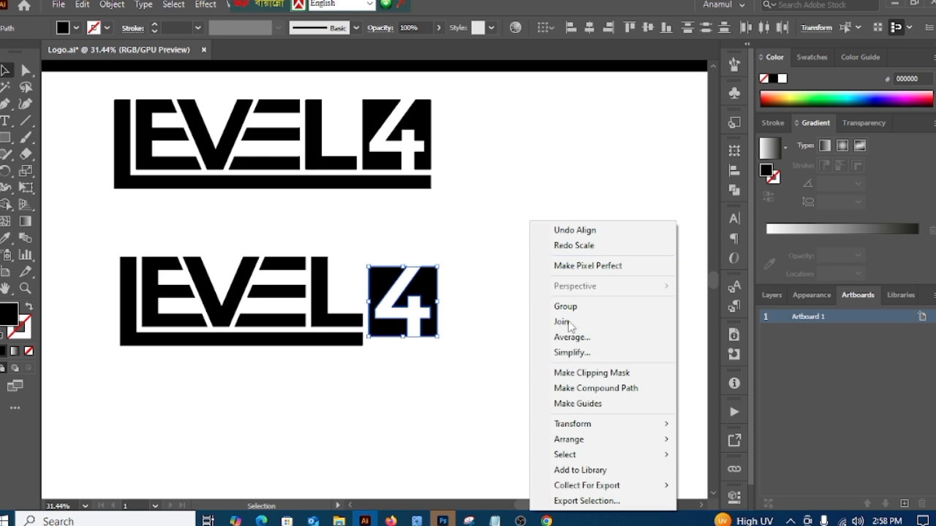
pyautogui.click(576, 307)
pyautogui.click(504, 371)
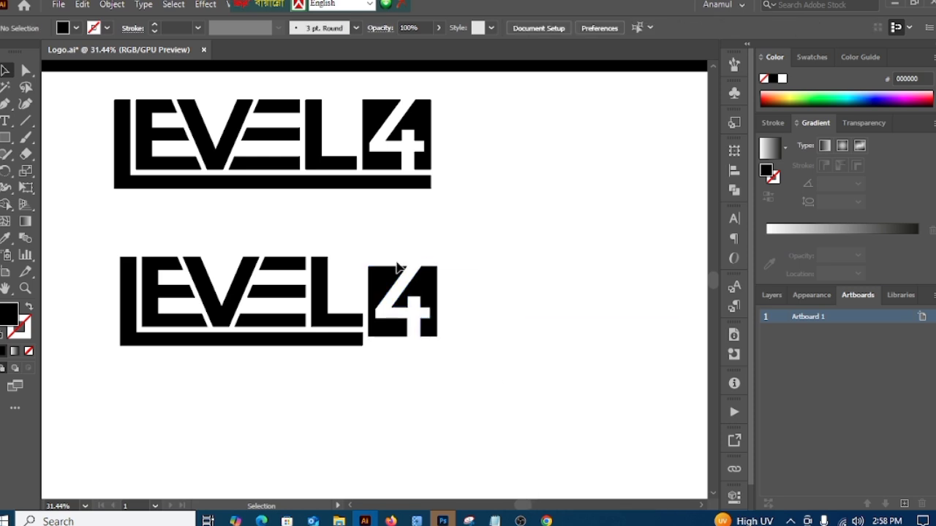
pyautogui.click(398, 278)
pyautogui.moveTo(134, 224); pyautogui.dragTo(501, 377)
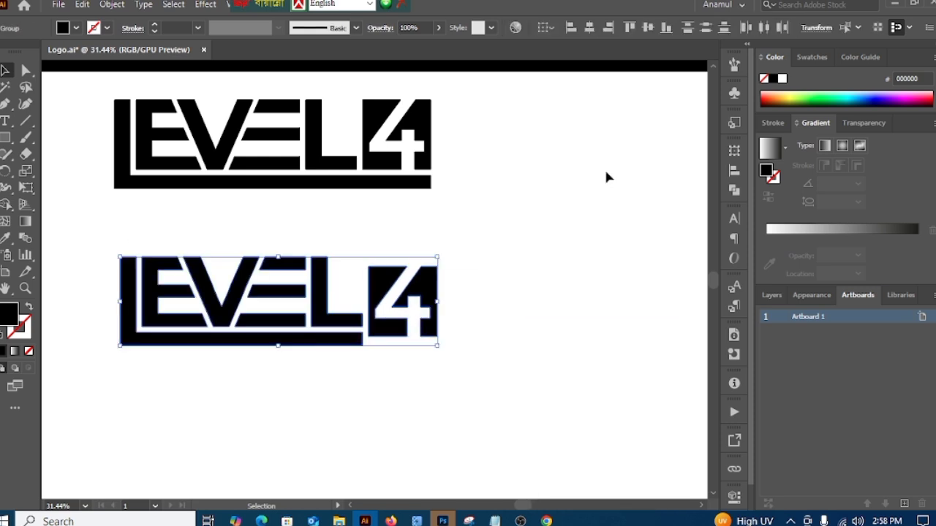
pyautogui.click(549, 225)
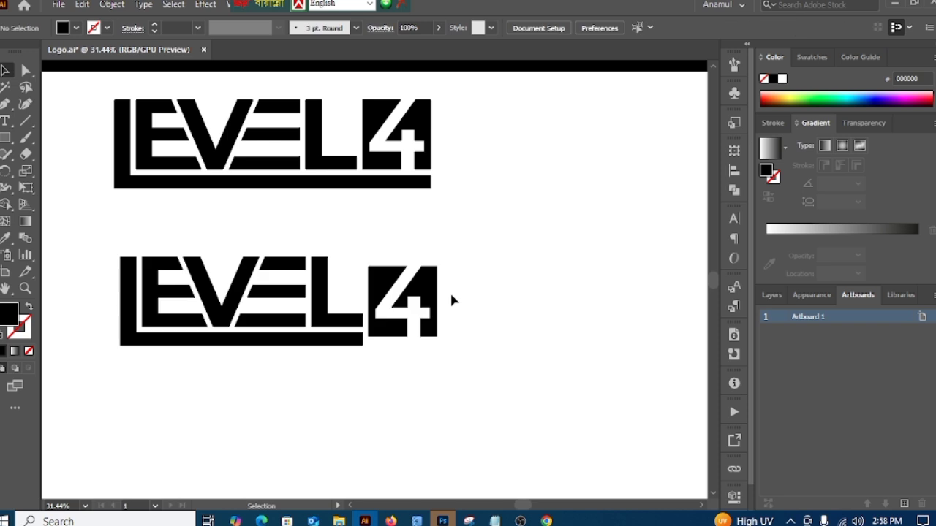
# Step: Scale the 4 square up proportionally from its center to match the full height of LEVEL with its underline
pyautogui.click(433, 306)
pyautogui.moveTo(438, 339); pyautogui.dragTo(447, 350)
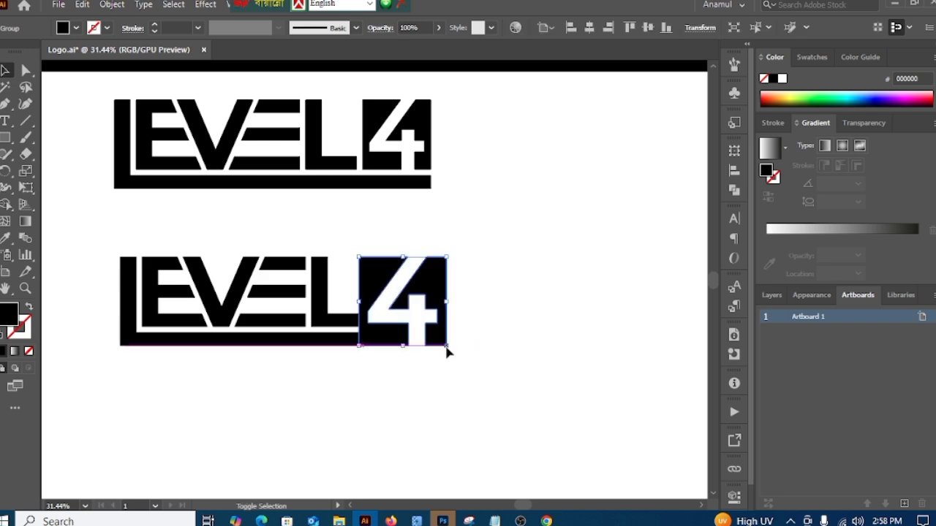
pyautogui.click(481, 369)
# Step: Nudge the enlarged 4 square away from the second L until the gap matches the other letter gaps
pyautogui.click(434, 305)
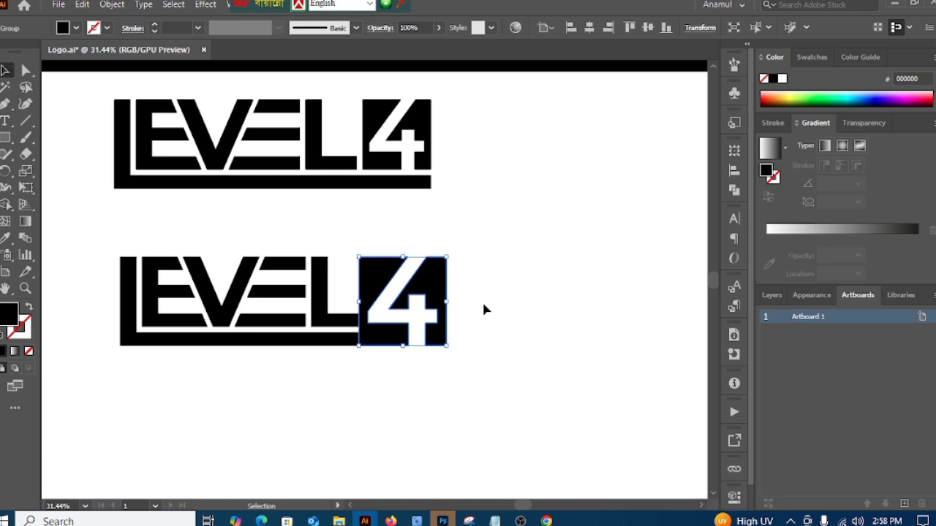
pyautogui.press('Right')
pyautogui.press('Right')
pyautogui.press('Right')
pyautogui.press('Right')
pyautogui.press('Right')
pyautogui.press('Right')
pyautogui.press('Right')
pyautogui.press('Right')
pyautogui.press('Right')
pyautogui.press('Right')
pyautogui.press('Right')
pyautogui.press('Right')
pyautogui.press('Right')
pyautogui.press('Right')
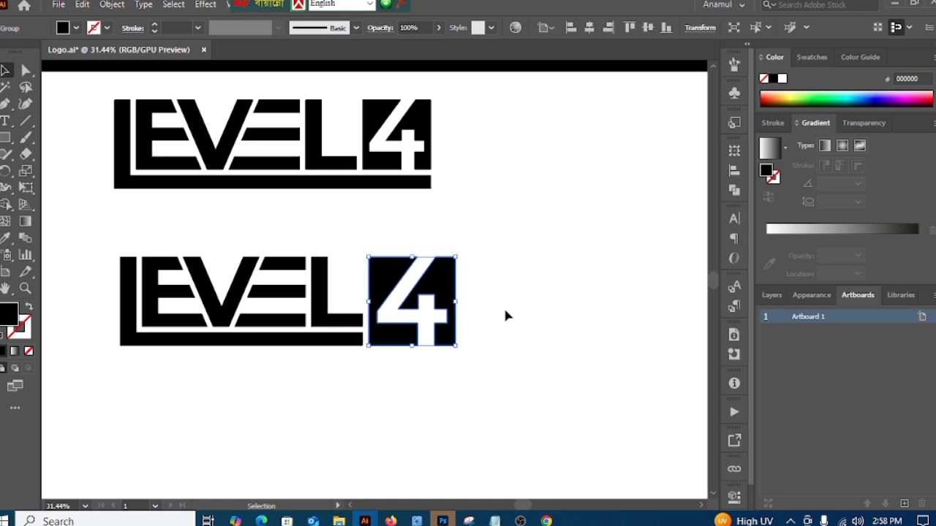
pyautogui.click(531, 359)
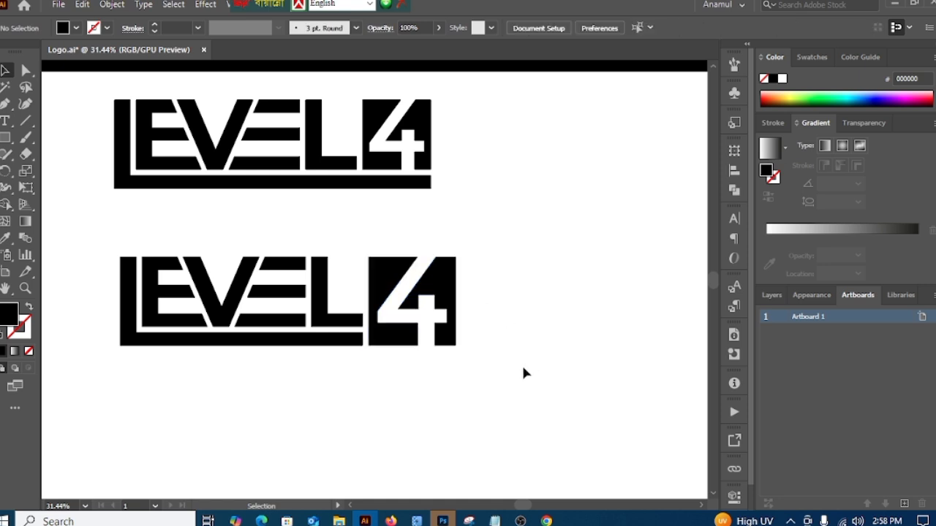
# Step: Move the logo with the full-length underline off the artboard, beside the black banner
pyautogui.press('z')
pyautogui.moveTo(502, 402)
pyautogui.mouseDown()
pyautogui.moveTo(445, 402)
pyautogui.moveTo(501, 405)
pyautogui.mouseUp()
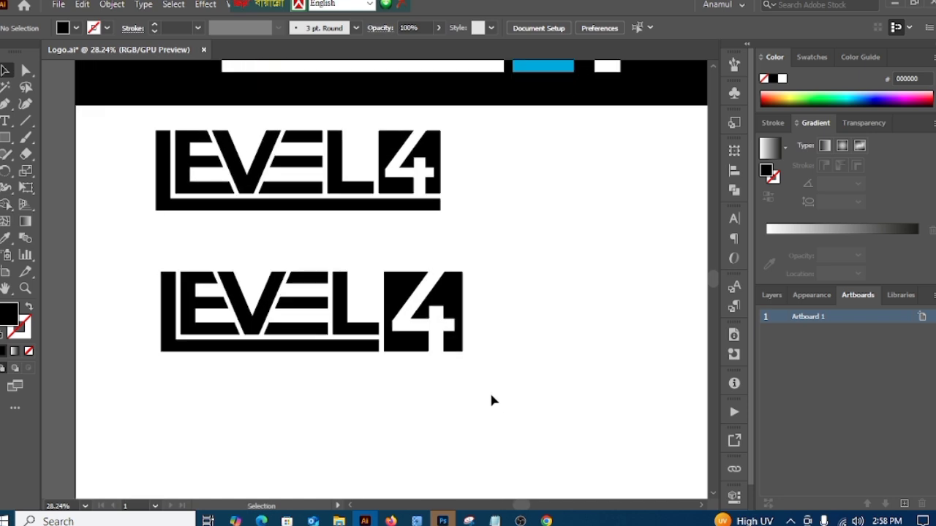
pyautogui.moveTo(497, 409); pyautogui.dragTo(417, 376)
pyautogui.click(328, 234)
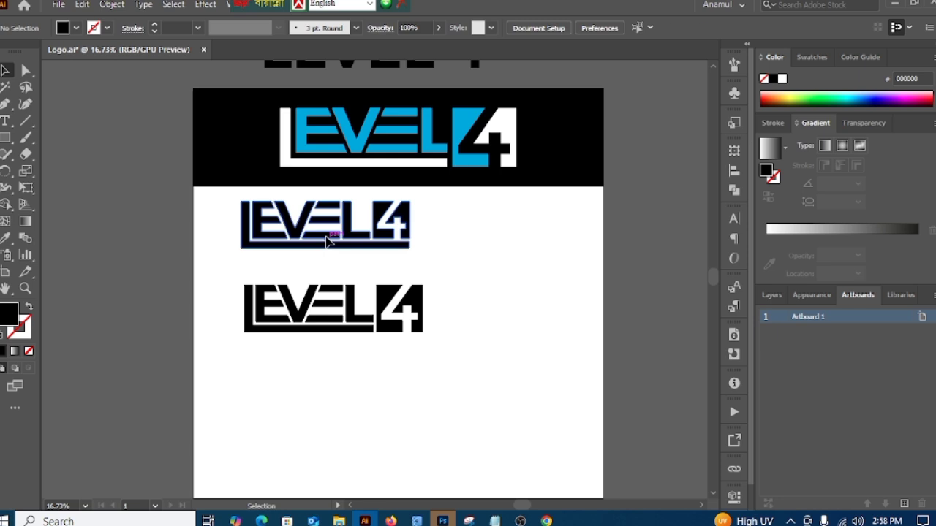
pyautogui.moveTo(328, 235); pyautogui.dragTo(150, 187)
pyautogui.moveTo(175, 273); pyautogui.dragTo(250, 275)
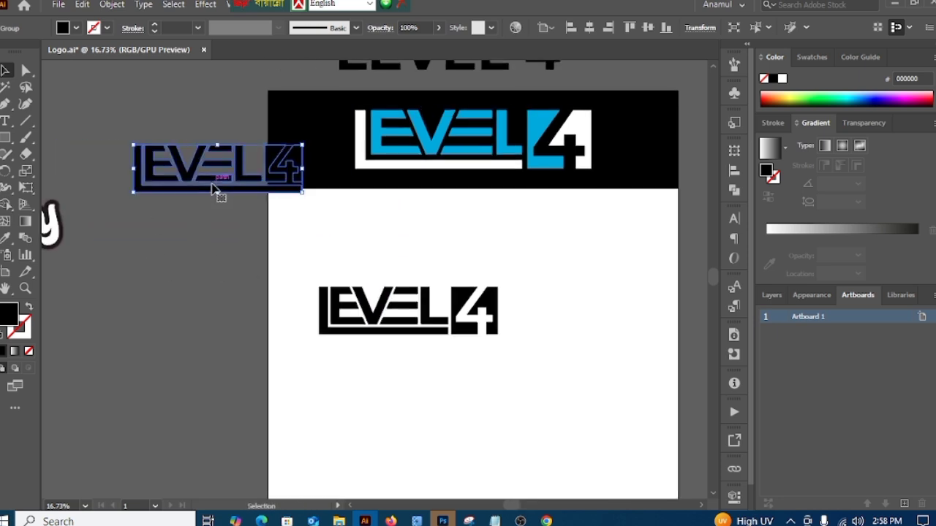
pyautogui.moveTo(219, 194); pyautogui.dragTo(197, 199)
# Step: Recolor the logo with the enlarged 4 white by sampling the white background with the Eyedropper
pyautogui.click(359, 183)
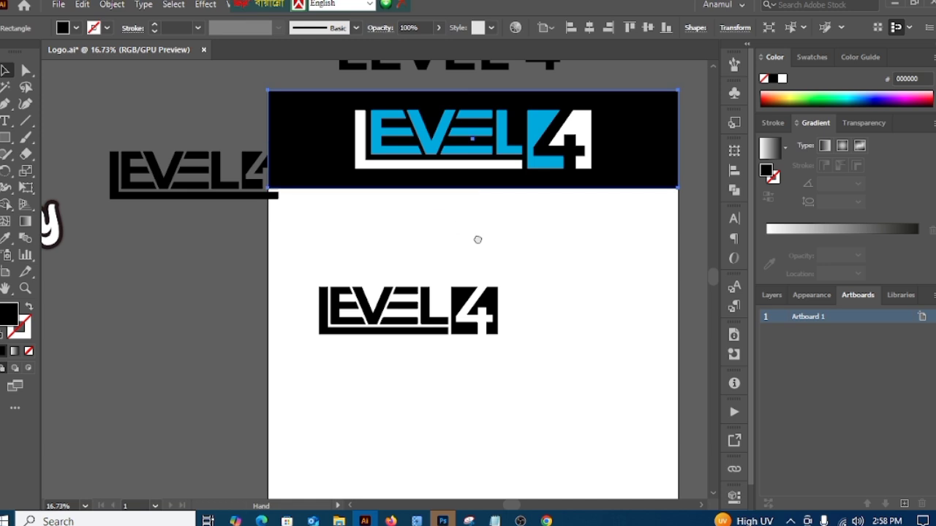
pyautogui.moveTo(477, 237); pyautogui.dragTo(357, 208)
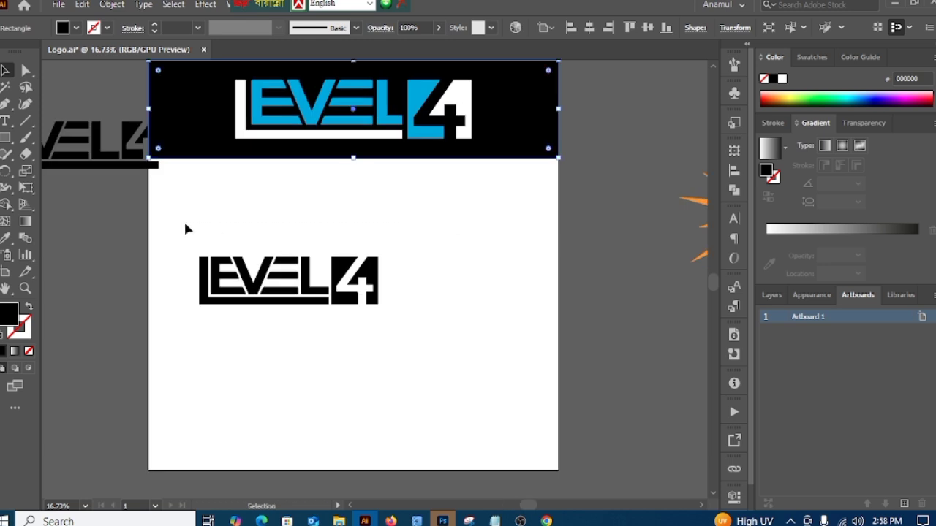
pyautogui.moveTo(185, 229); pyautogui.dragTo(401, 335)
pyautogui.click(4, 237)
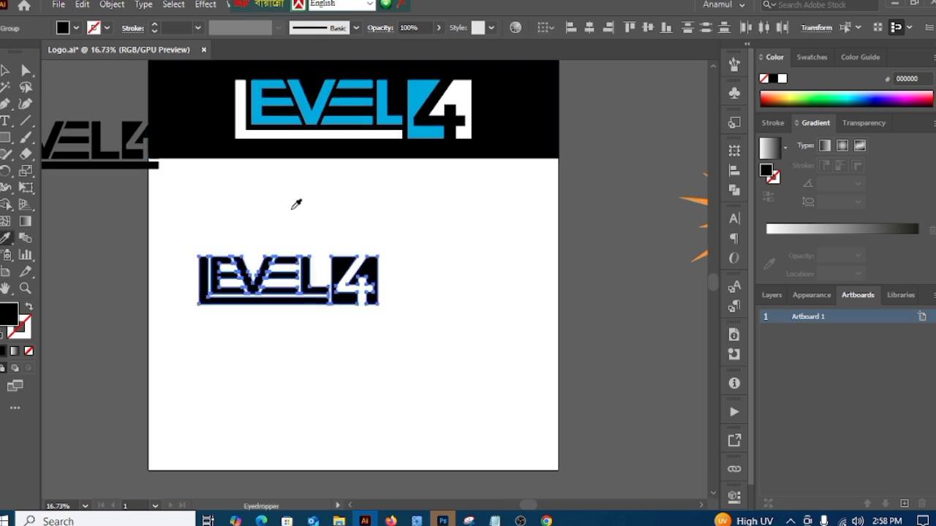
pyautogui.click(292, 209)
pyautogui.click(4, 71)
pyautogui.click(107, 227)
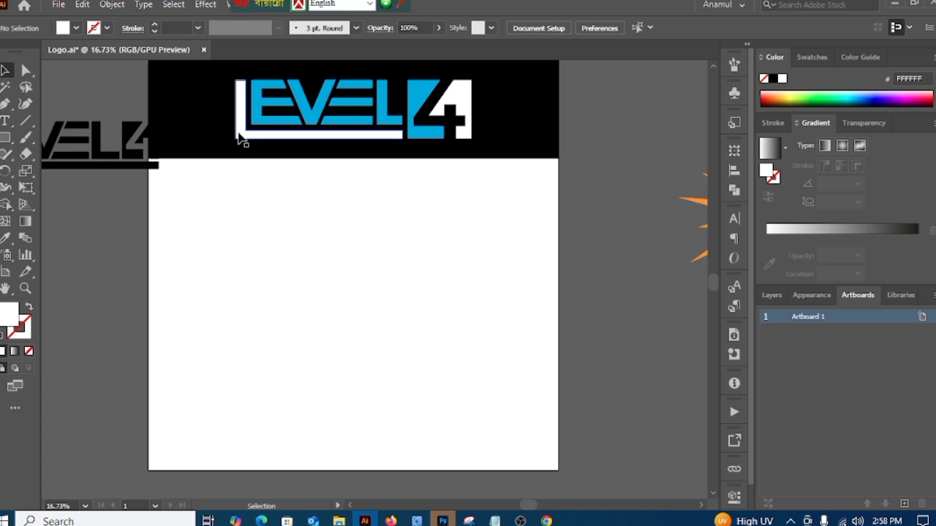
# Step: Extend the black background rectangle down to cover the whole artboard and lock it
pyautogui.click(237, 154)
pyautogui.moveTo(353, 158); pyautogui.dragTo(362, 471)
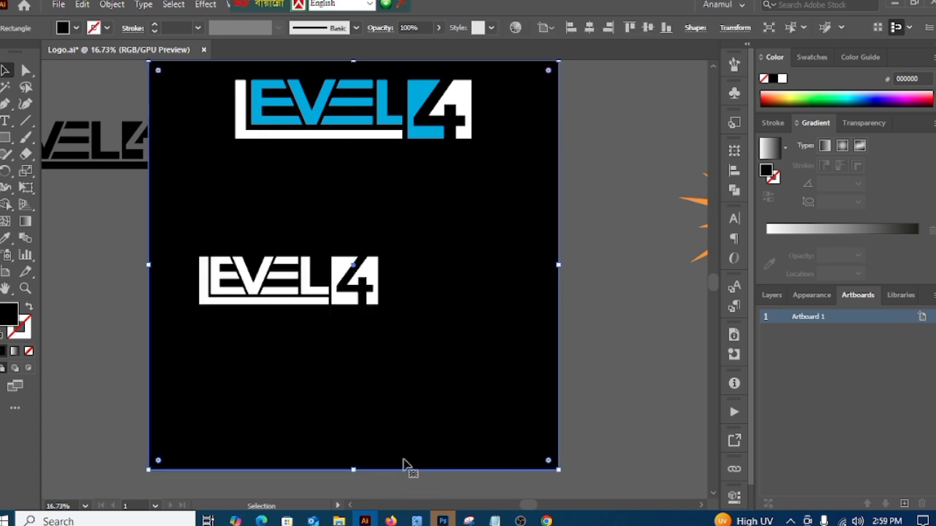
pyautogui.click(617, 343)
pyautogui.moveTo(522, 351); pyautogui.dragTo(500, 355)
pyautogui.hotkey('ctrl', '2')
# Step: Move the full-underline logo beneath the blue and white reference and enlarge it to nearly the reference's width
pyautogui.moveTo(123, 159); pyautogui.dragTo(354, 196)
pyautogui.moveTo(416, 188); pyautogui.dragTo(444, 188)
# Step: Recolor the full-underline logo white by sampling the lower logo, and shift it into line under the reference
pyautogui.click(6, 238)
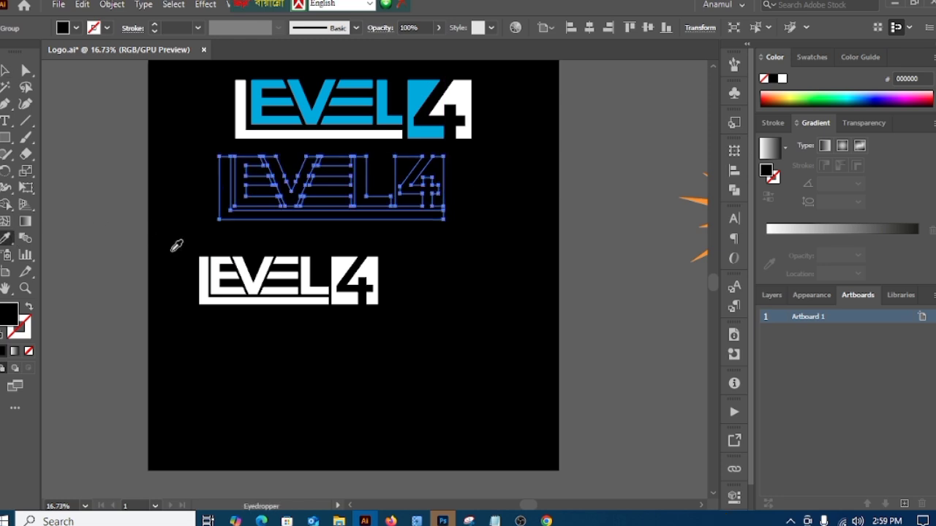
pyautogui.click(209, 282)
pyautogui.click(6, 71)
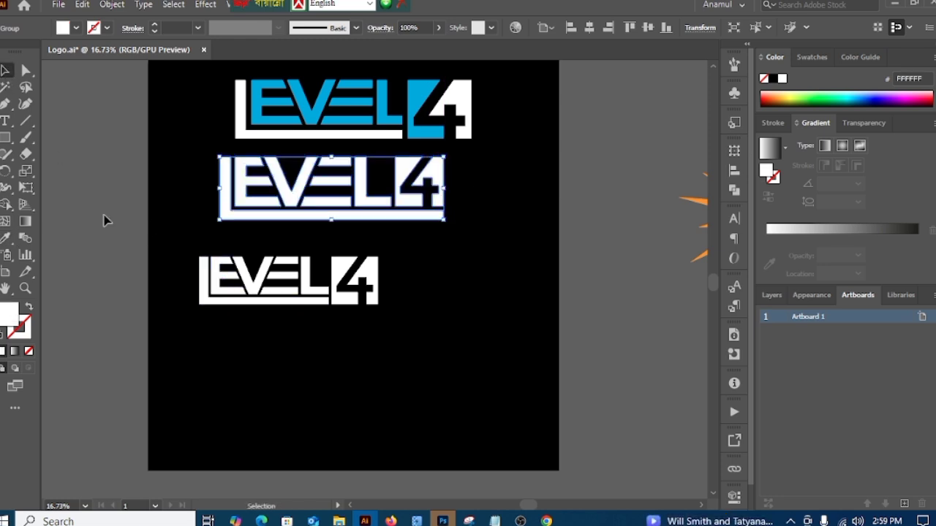
pyautogui.click(102, 219)
pyautogui.moveTo(335, 211); pyautogui.dragTo(353, 208)
# Step: Group the LEVEL part and the 4 square of the lowest logo
pyautogui.moveTo(437, 293); pyautogui.dragTo(376, 328)
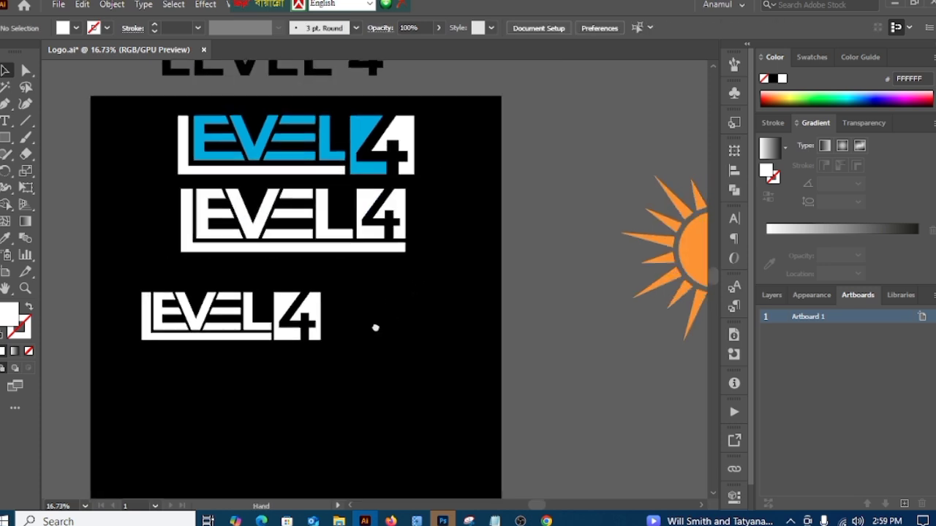
pyautogui.click(282, 343)
pyautogui.click(221, 391)
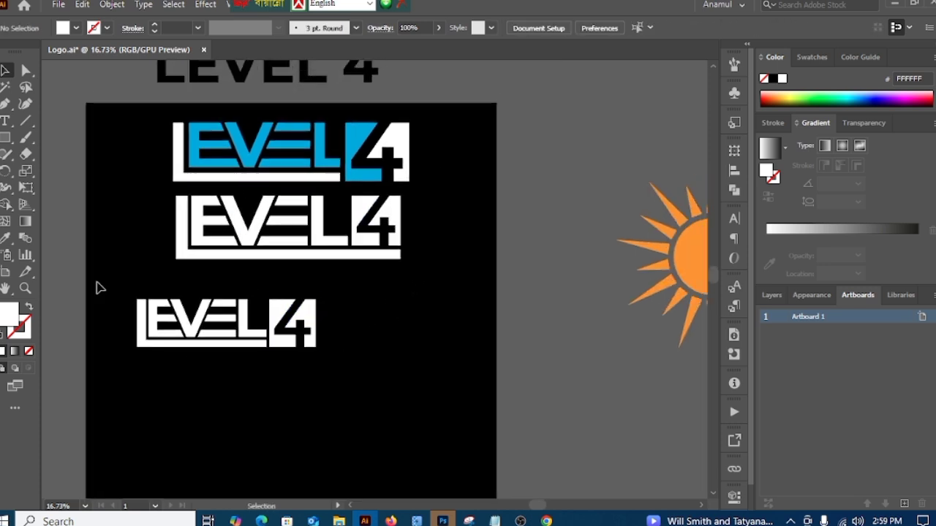
pyautogui.moveTo(96, 286); pyautogui.dragTo(332, 397)
pyautogui.rightClick(434, 271)
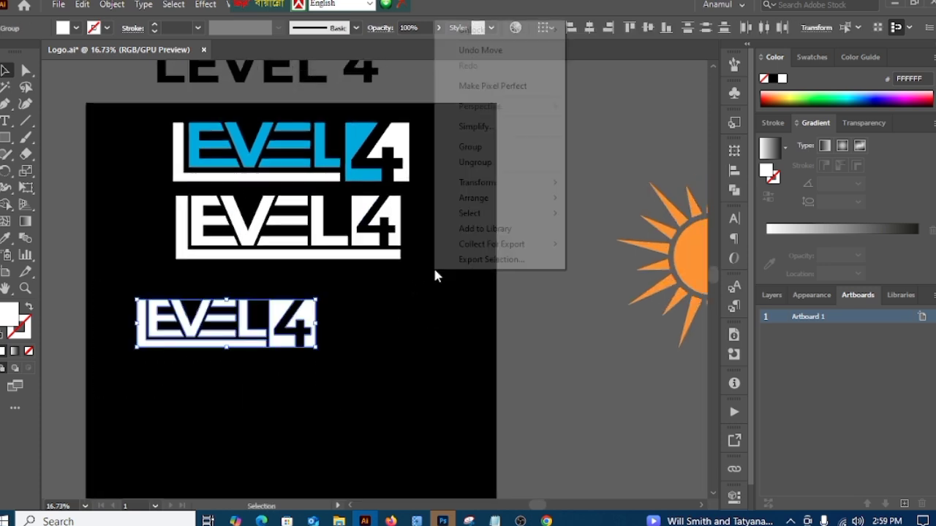
pyautogui.click(474, 147)
# Step: Enlarge the lowest logo to about the width of the others and move the middle logo down to space them evenly
pyautogui.moveTo(303, 321); pyautogui.dragTo(409, 338)
pyautogui.click(471, 373)
pyautogui.moveTo(338, 261); pyautogui.dragTo(341, 280)
pyautogui.click(446, 300)
pyautogui.moveTo(458, 327); pyautogui.dragTo(437, 308)
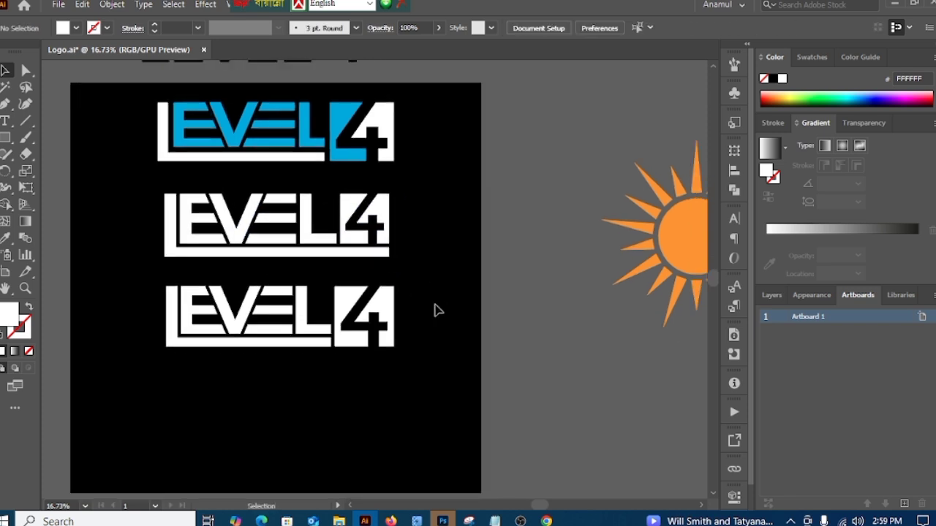
# Step: Recolor the lowest logo's inner EVEL letters and the left part of its 4 square blue by sampling the reference logo's blue
pyautogui.click(25, 70)
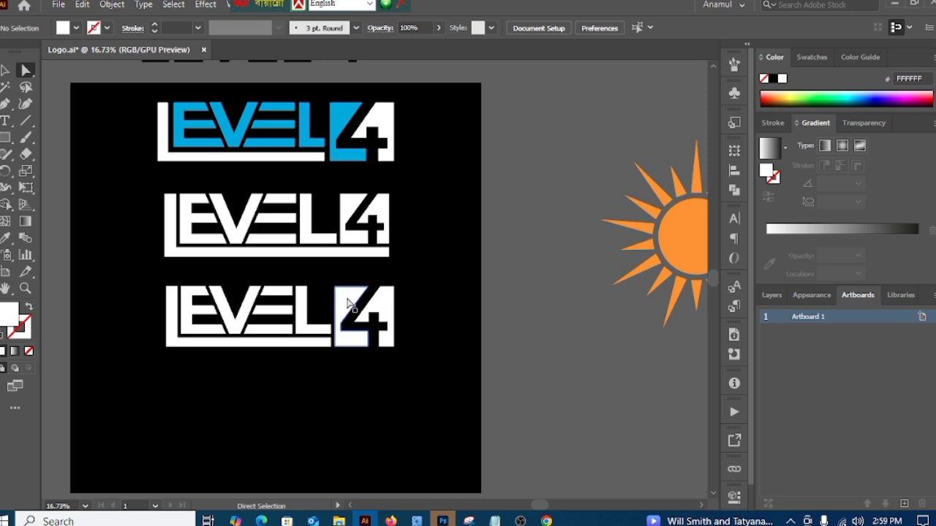
pyautogui.click(348, 299)
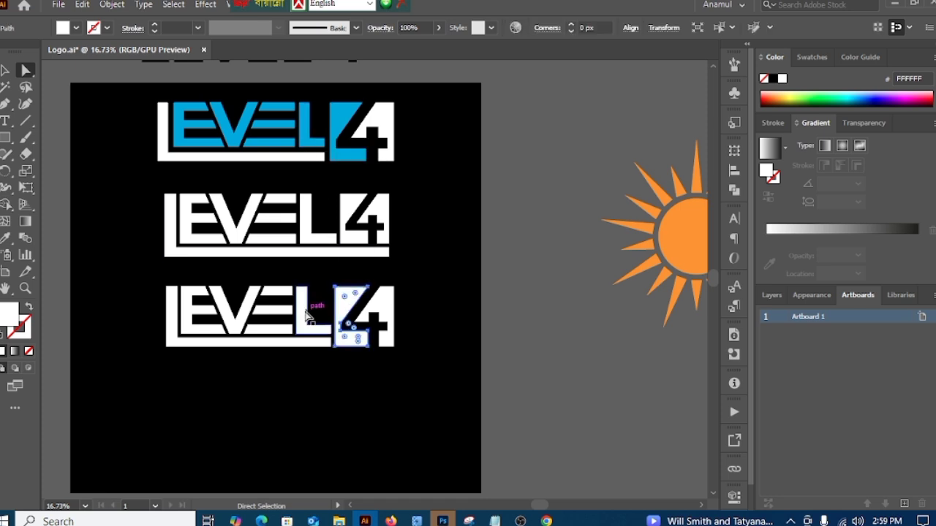
pyautogui.keyDown('shift'); pyautogui.click(306, 315); pyautogui.keyUp('shift')
pyautogui.keyDown('shift'); pyautogui.click(282, 296); pyautogui.keyUp('shift')
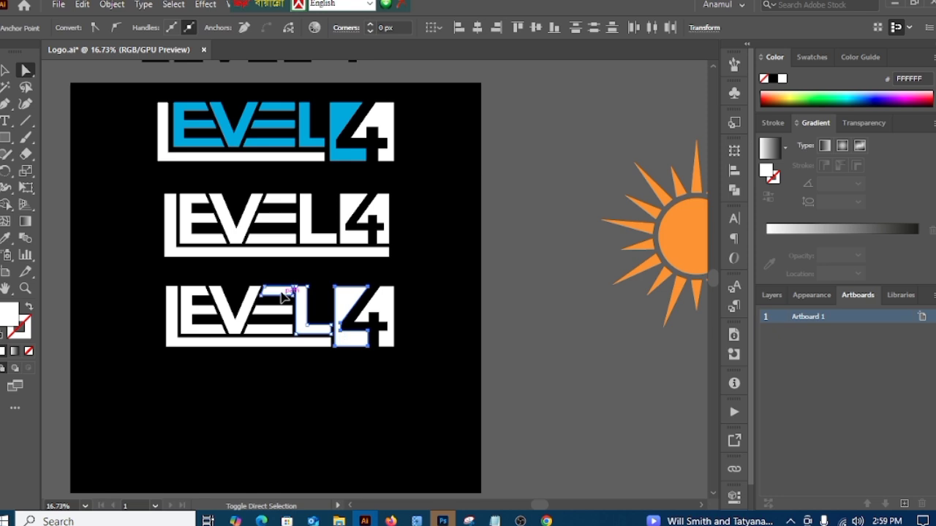
pyautogui.keyDown('shift'); pyautogui.click(280, 310); pyautogui.keyUp('shift')
pyautogui.keyDown('shift'); pyautogui.click(276, 332); pyautogui.keyUp('shift')
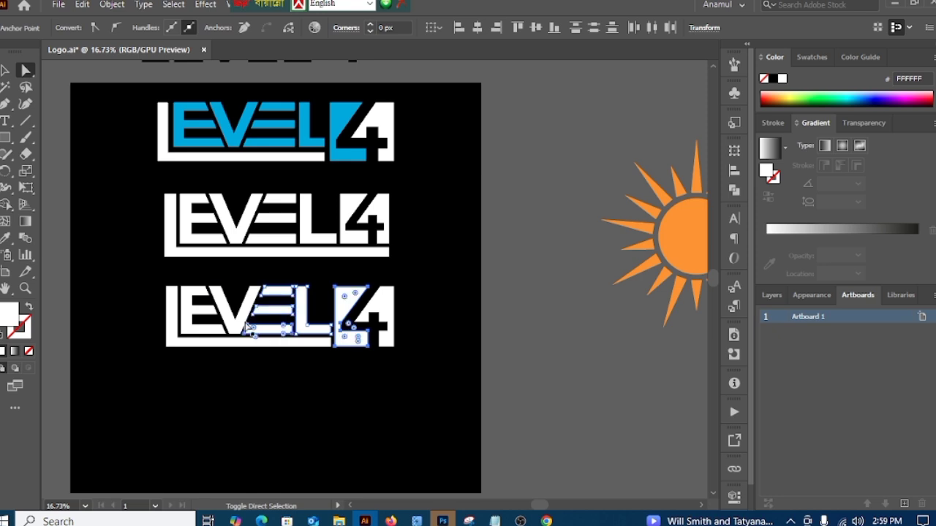
pyautogui.keyDown('shift'); pyautogui.click(233, 328); pyautogui.keyUp('shift')
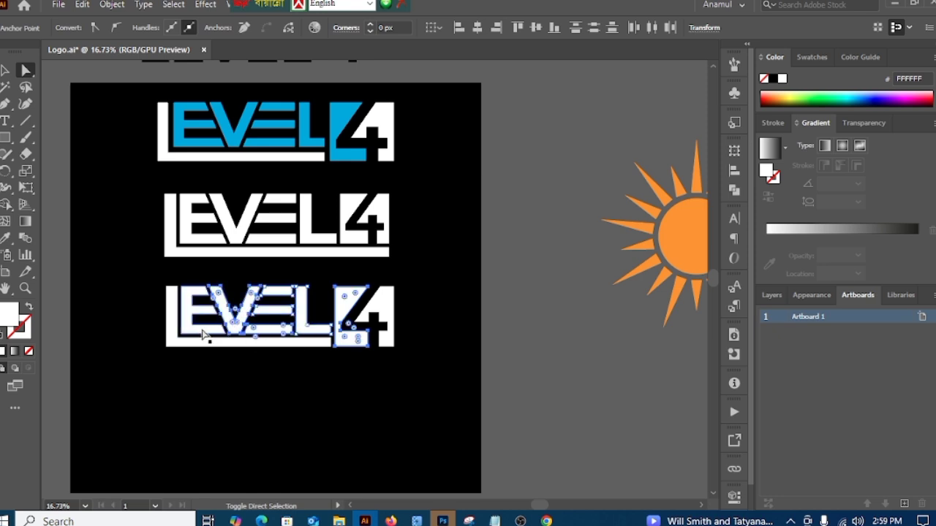
pyautogui.keyDown('shift'); pyautogui.click(204, 331); pyautogui.keyUp('shift')
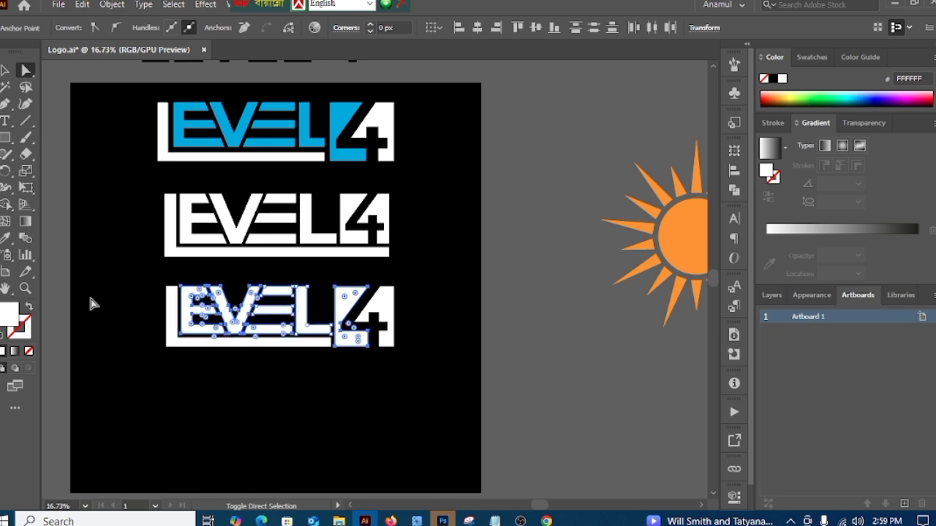
pyautogui.click(8, 239)
pyautogui.click(187, 119)
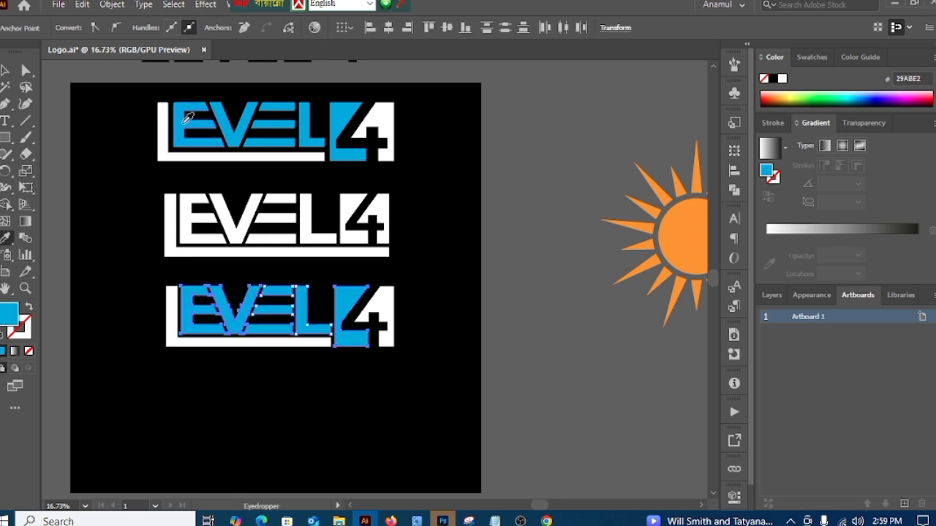
pyautogui.click(5, 71)
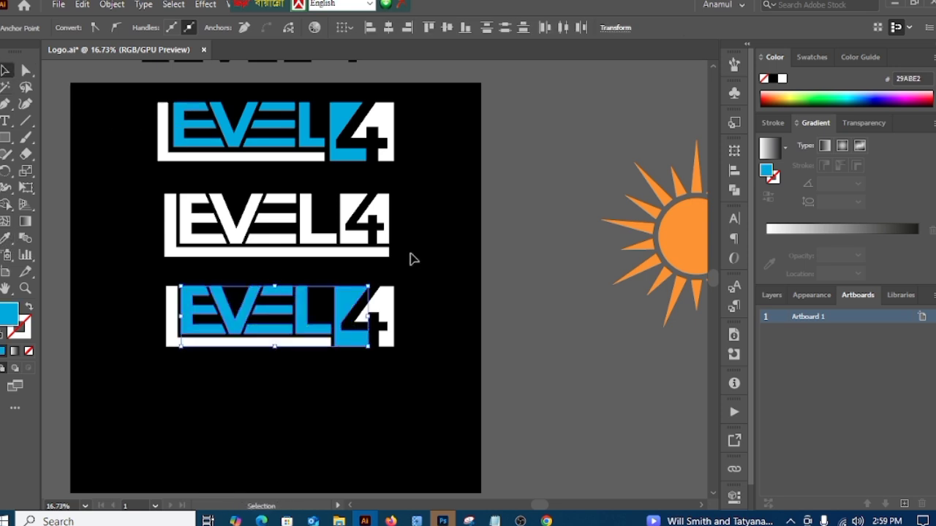
pyautogui.click(494, 280)
# Step: Align the three logos to one another along their horizontal centers
pyautogui.scroll(-3, 493, 371)
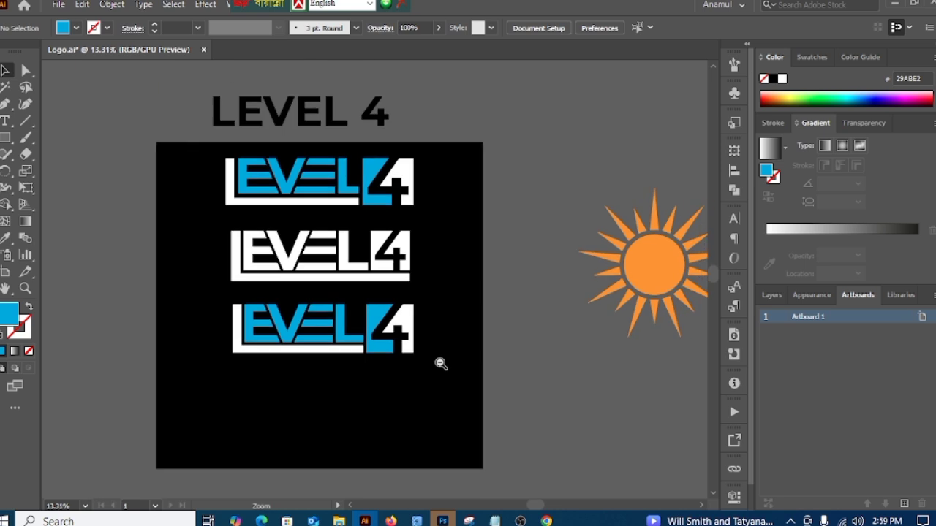
pyautogui.scroll(2, 472, 368)
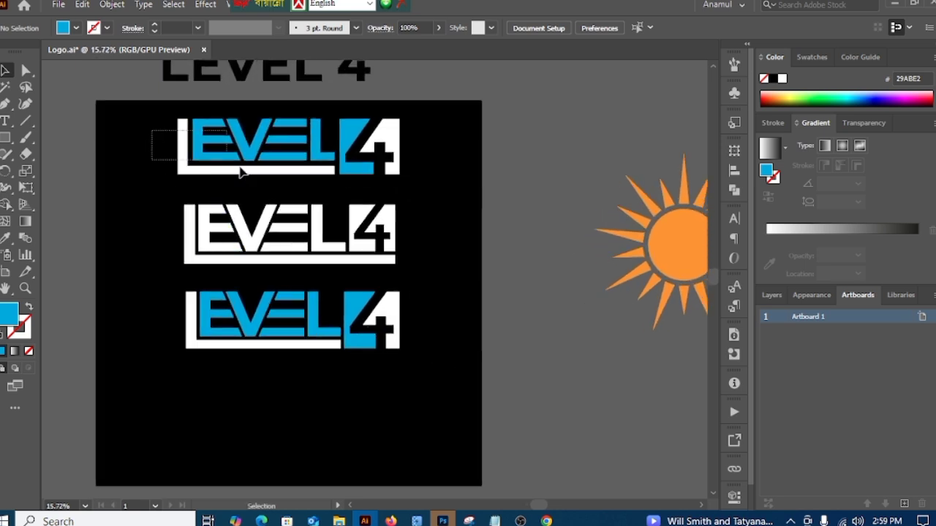
pyautogui.moveTo(242, 171); pyautogui.dragTo(422, 378)
pyautogui.click(589, 28)
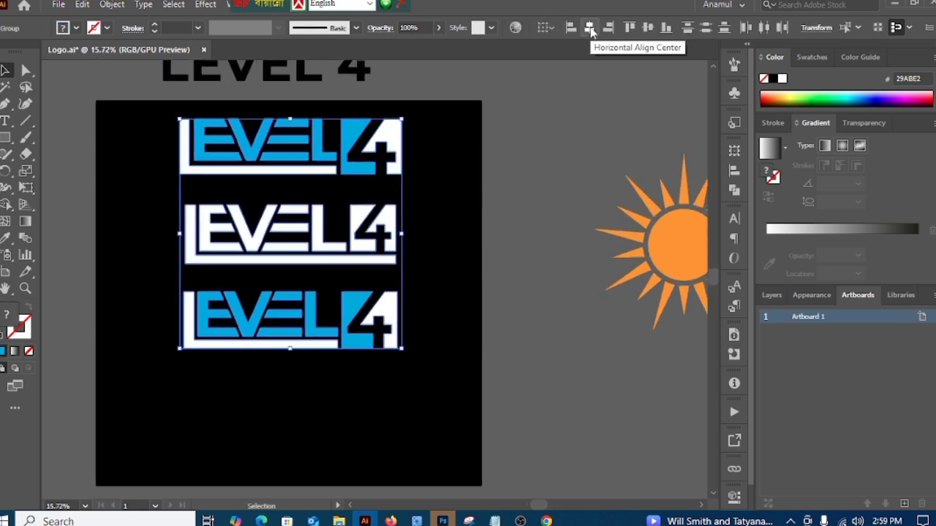
pyautogui.click(375, 268)
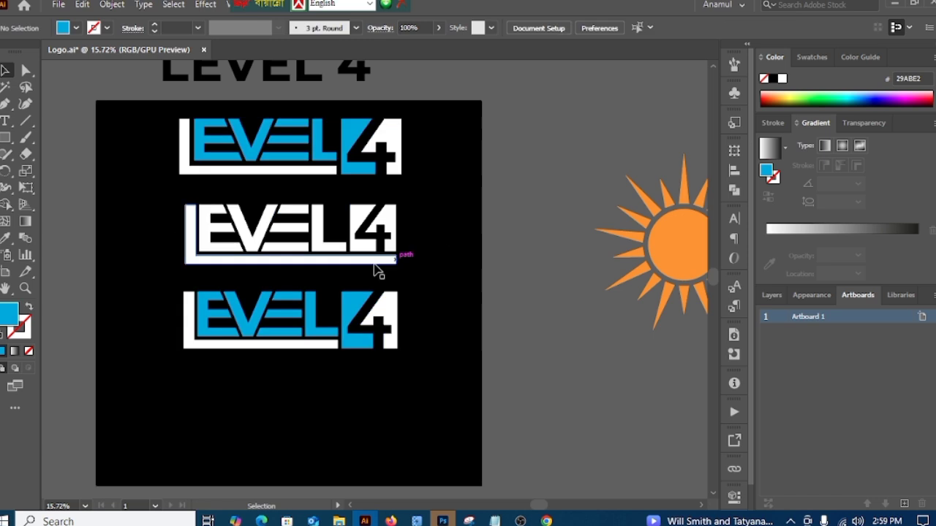
# Step: Enlarge the white middle logo proportionally from its center to match the width of the reference logo
pyautogui.moveTo(136, 210); pyautogui.dragTo(439, 269)
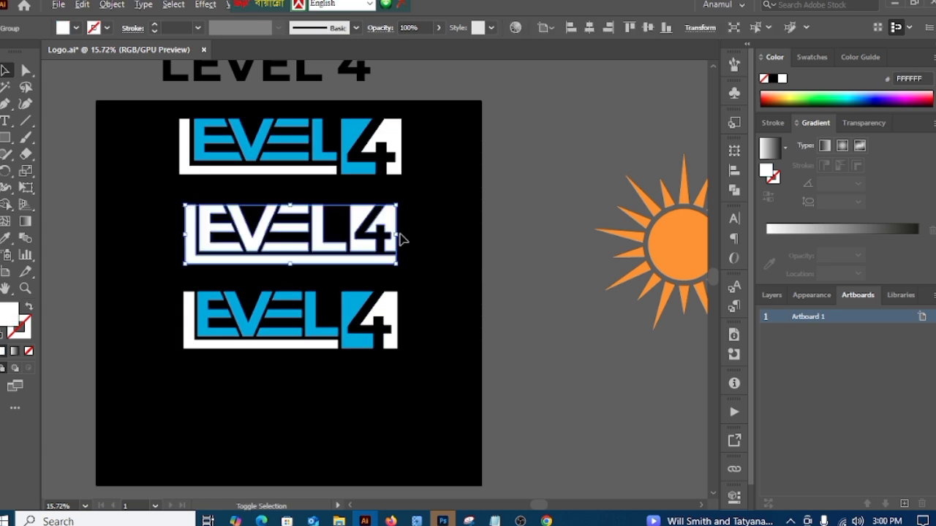
pyautogui.moveTo(400, 234); pyautogui.dragTo(404, 232)
pyautogui.click(465, 291)
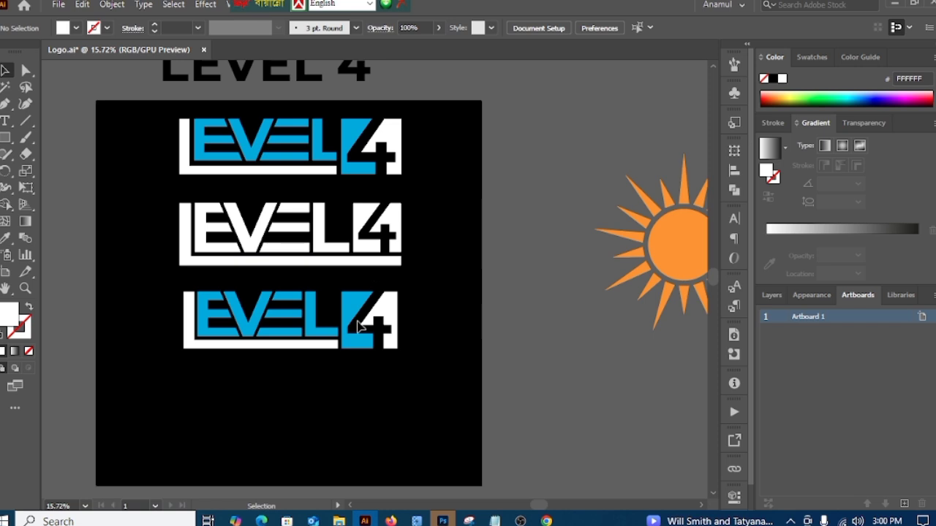
# Step: Enlarge the lowest blue and white logo from its center to match the width of the two logos above
pyautogui.moveTo(117, 232); pyautogui.dragTo(485, 322)
pyautogui.click(462, 334)
pyautogui.click(350, 295)
pyautogui.moveTo(398, 319); pyautogui.dragTo(401, 326)
pyautogui.click(489, 350)
# Step: Try aligning the three separate logos by their vertical centers, and undo the alignment
pyautogui.moveTo(158, 143); pyautogui.dragTo(433, 379)
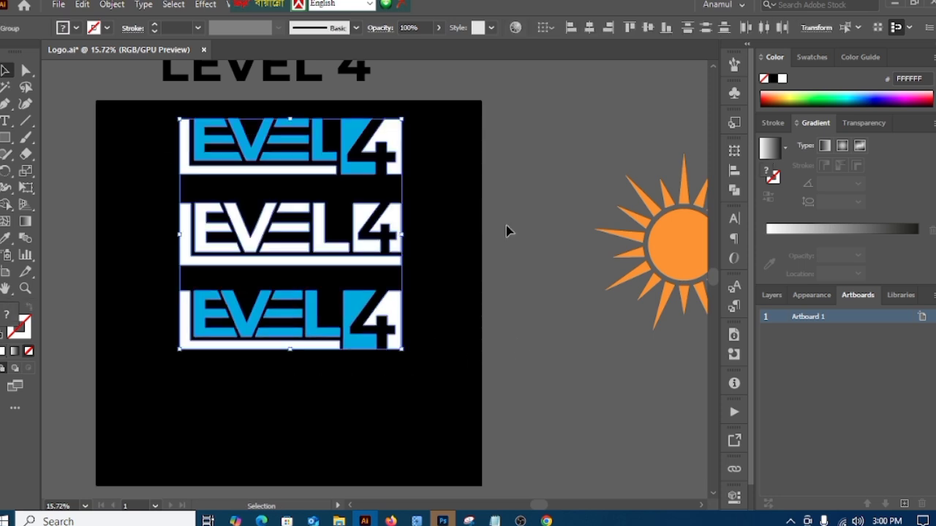
pyautogui.rightClick(448, 173)
pyautogui.click(448, 130)
pyautogui.moveTo(143, 140); pyautogui.dragTo(405, 354)
pyautogui.click(648, 28)
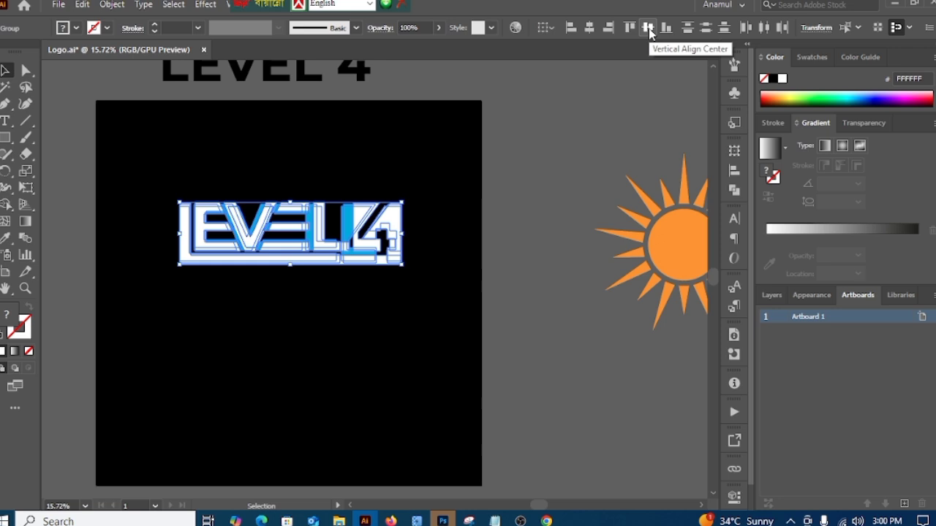
pyautogui.hotkey('ctrl', 'z')
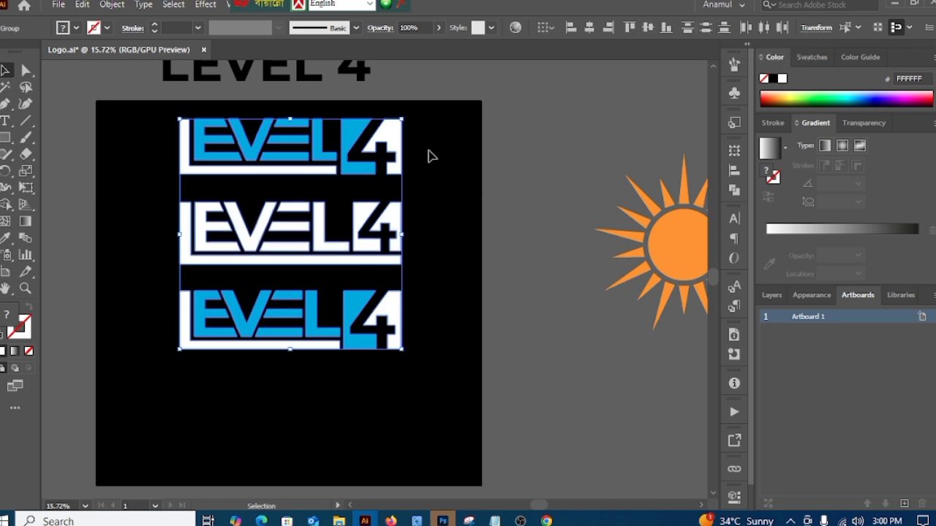
# Step: Group the three logos and center the group horizontally and vertically on the black artboard
pyautogui.rightClick(492, 147)
pyautogui.click(527, 253)
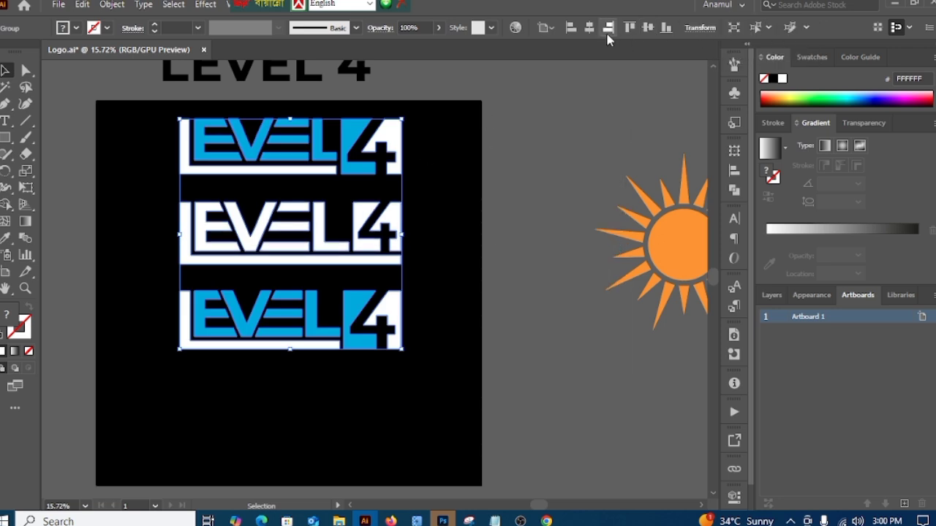
pyautogui.click(589, 28)
pyautogui.click(648, 28)
pyautogui.click(527, 235)
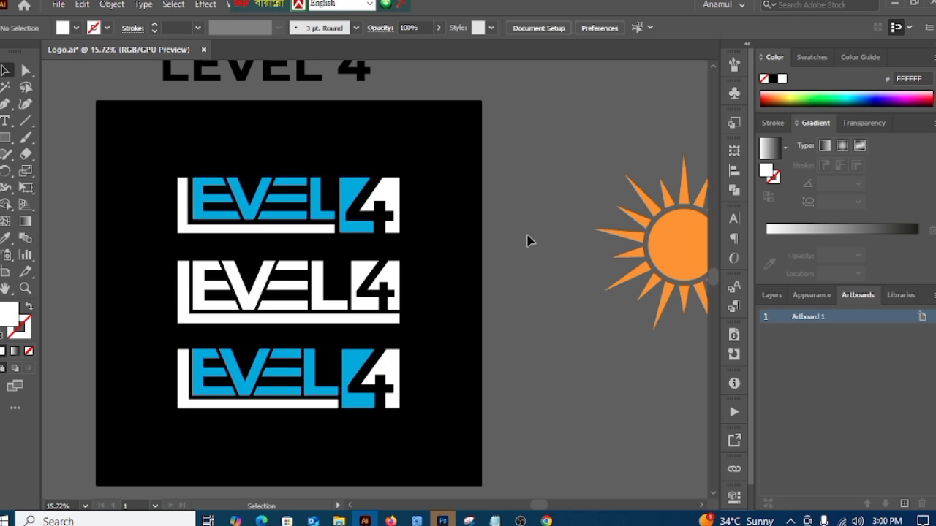
# Step: Fit the artboard in the window and save the logo document
pyautogui.hotkey('ctrl', '0')
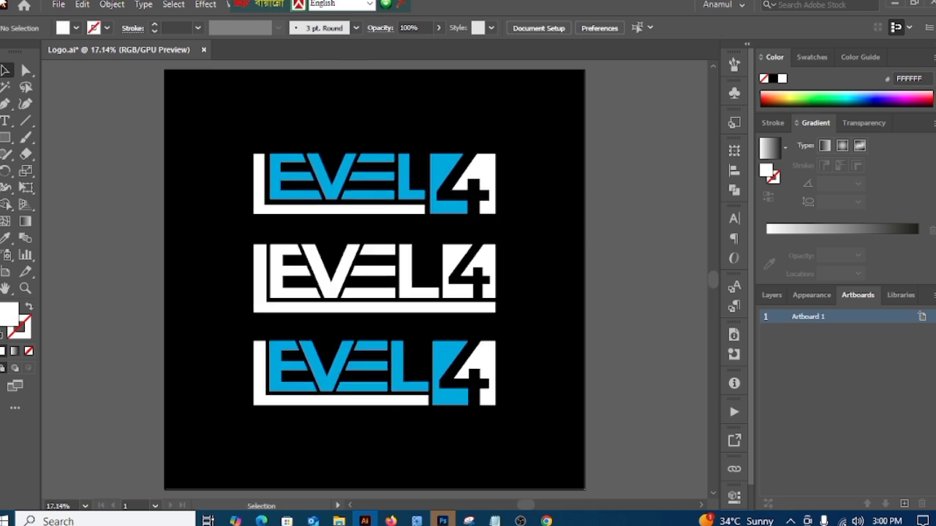
pyautogui.click(59, 5)
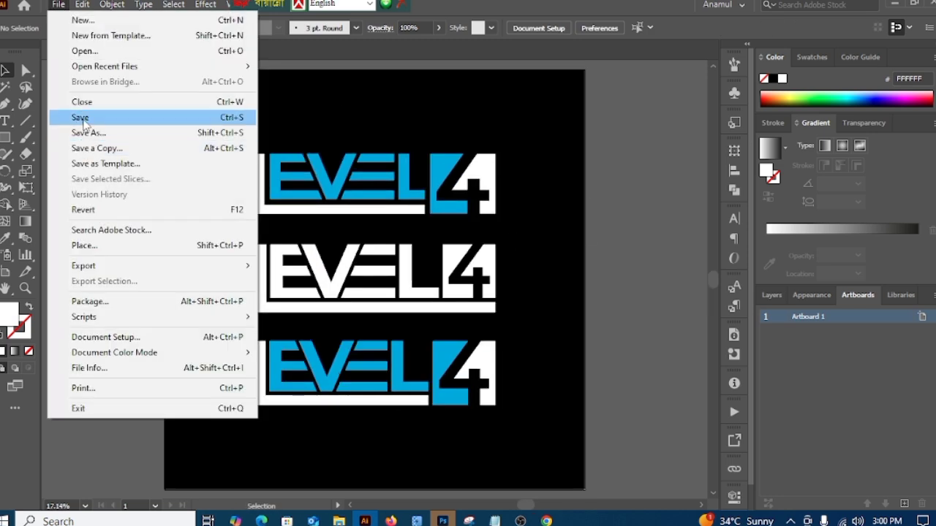
pyautogui.click(80, 115)
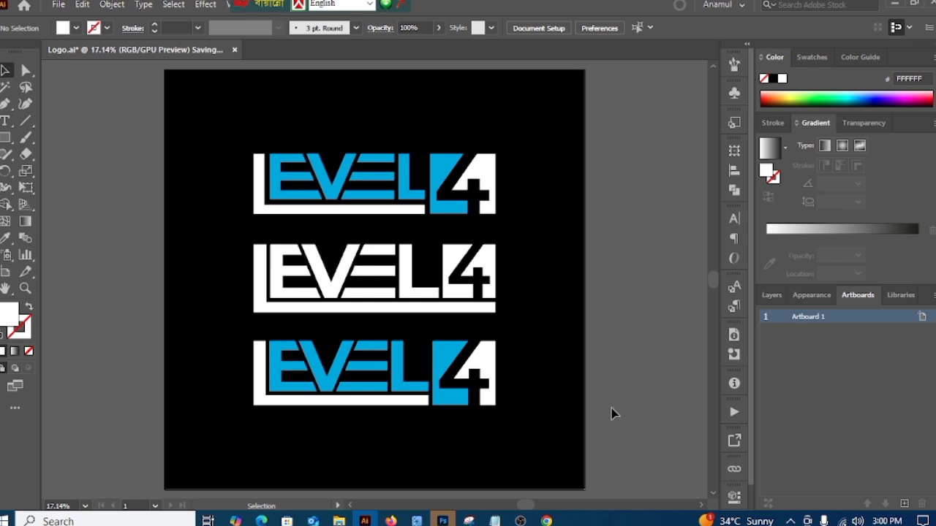